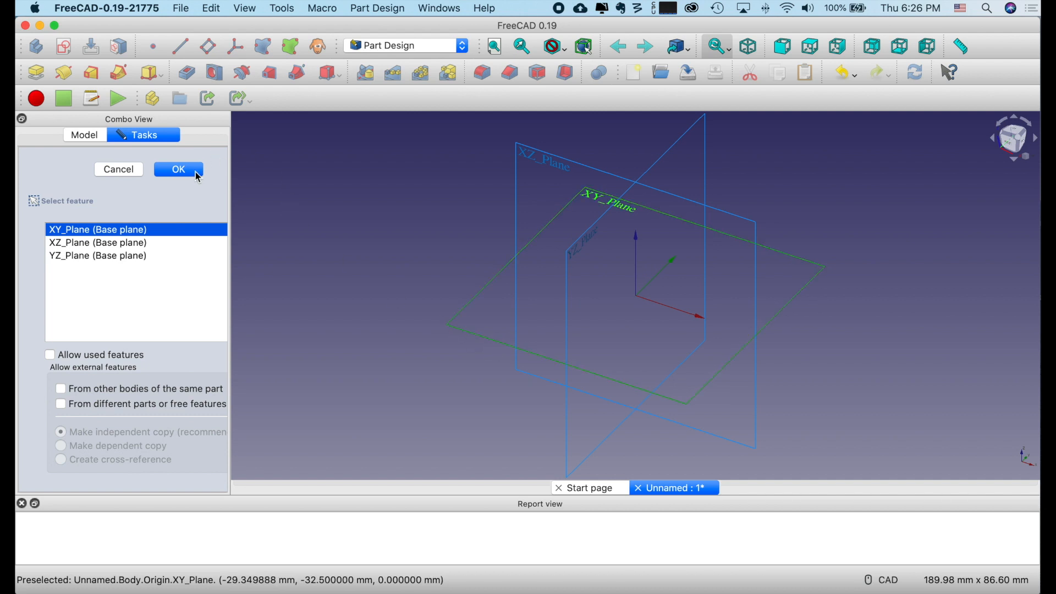
Start a sketch on the XY plane and draw the C profile's outer sides as a polyline, with an upper edge about 40 mm long.
click(198, 173)
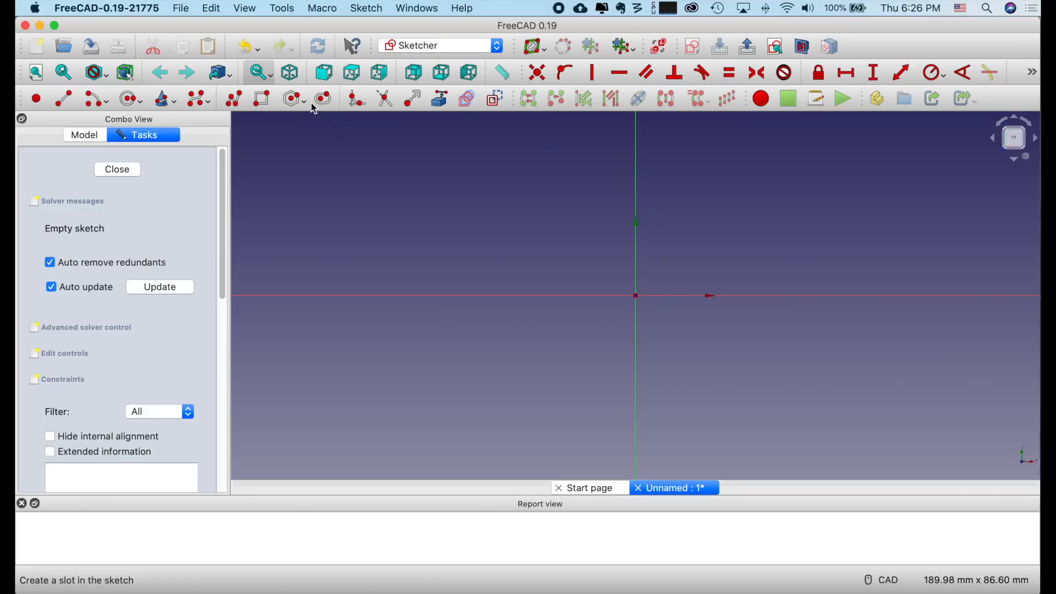
click(237, 101)
click(682, 192)
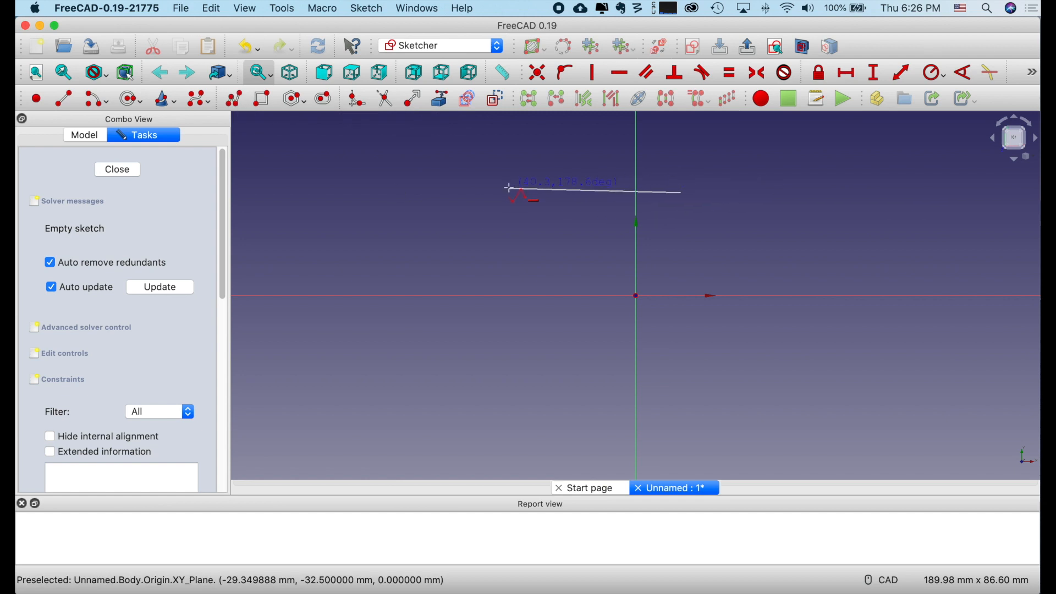
click(510, 193)
click(510, 384)
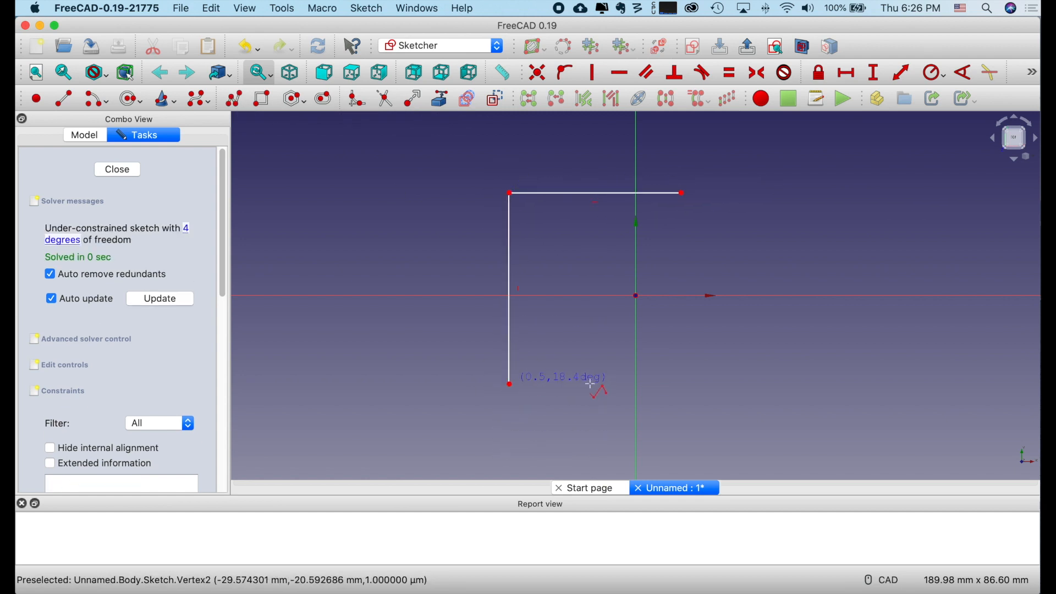
click(709, 384)
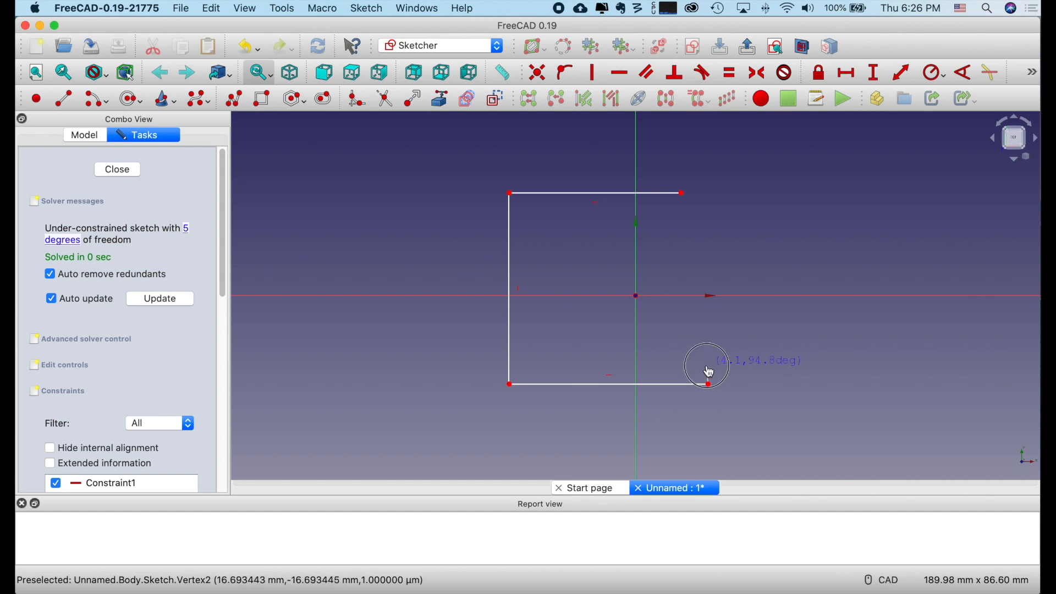
Continue the polyline around the C profile's inner sides, with an inner height of about 34 mm, and close it at the start point.
click(708, 366)
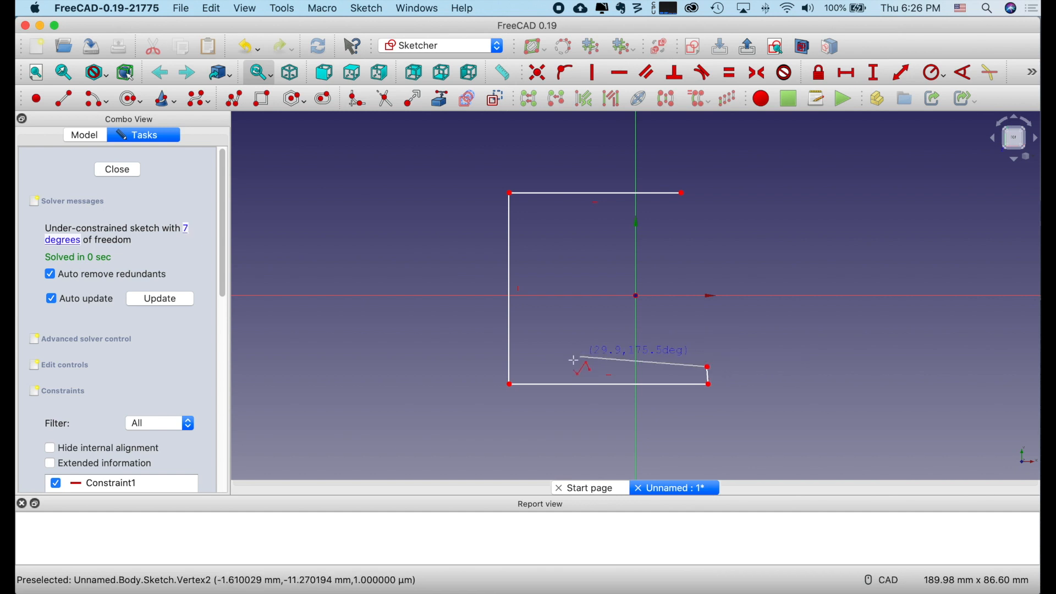
click(533, 367)
click(533, 220)
click(637, 220)
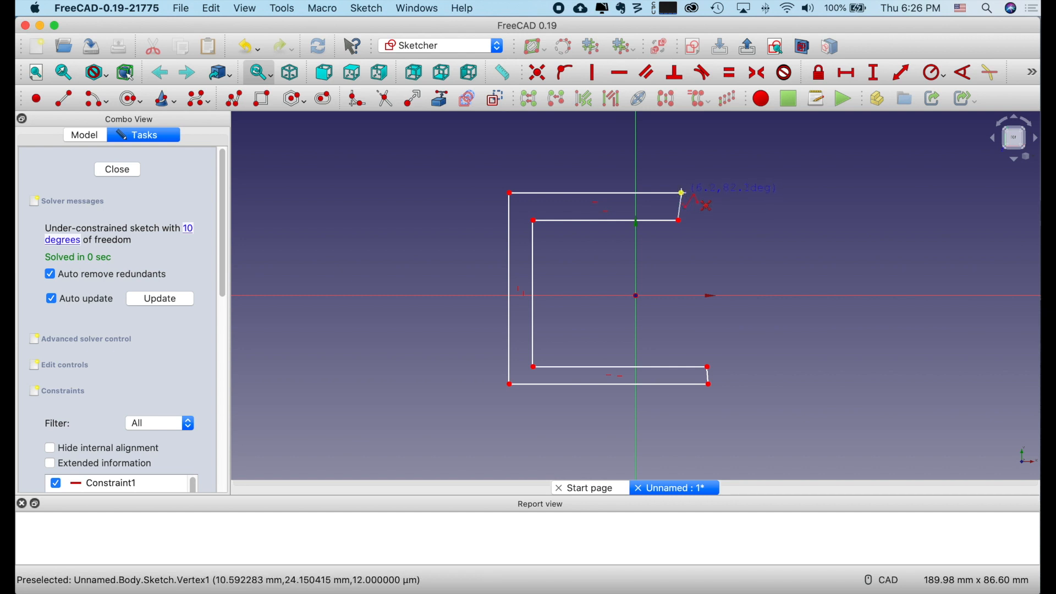
click(682, 193)
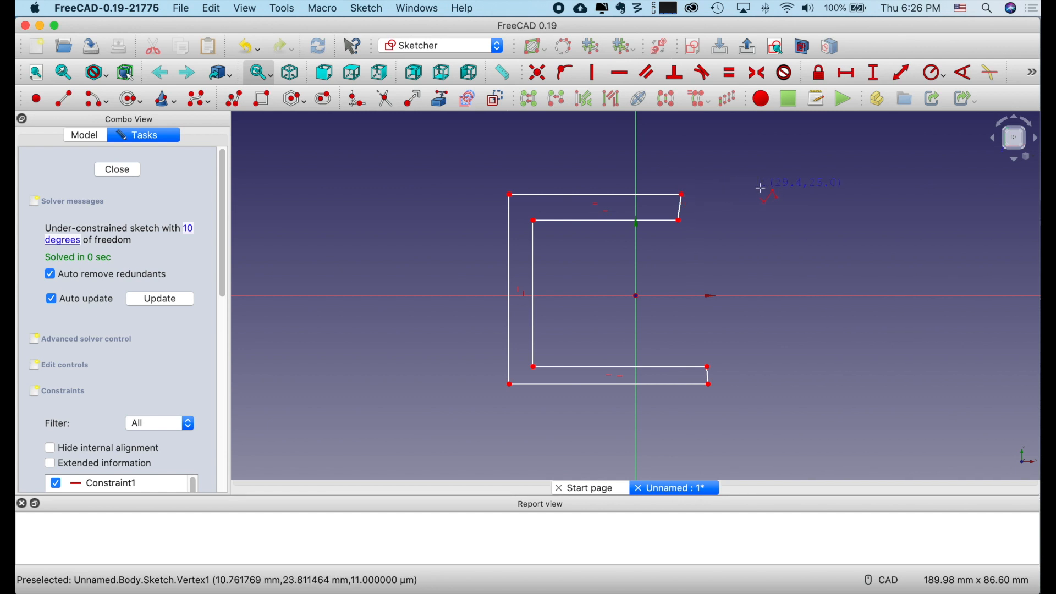
right_click(694, 268)
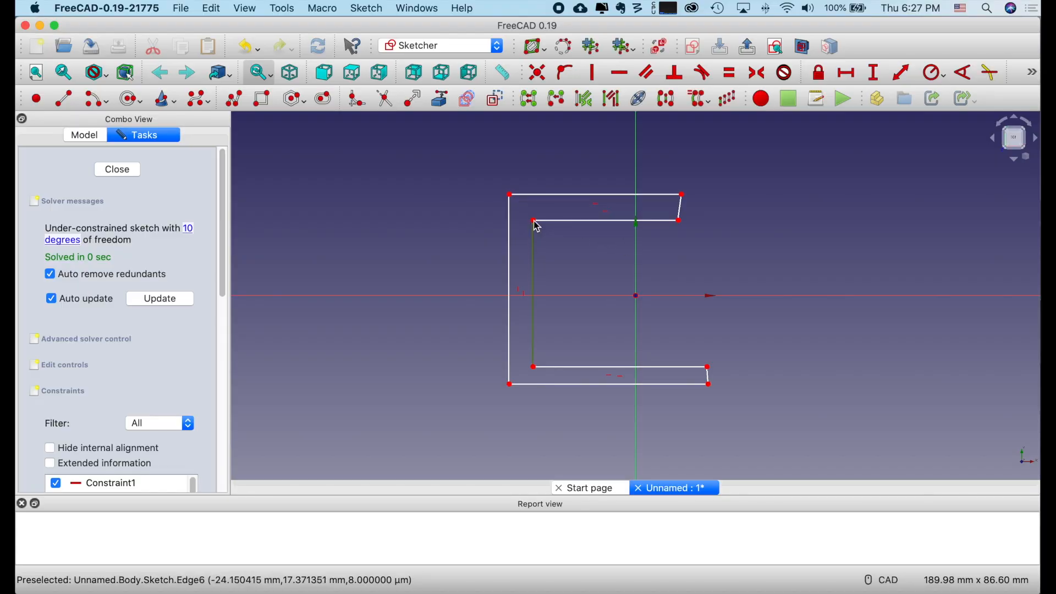
Constrain the vertical distance between the two inner corners to 41 mm and move the outer lower edge down to thicken the lower arm.
click(535, 223)
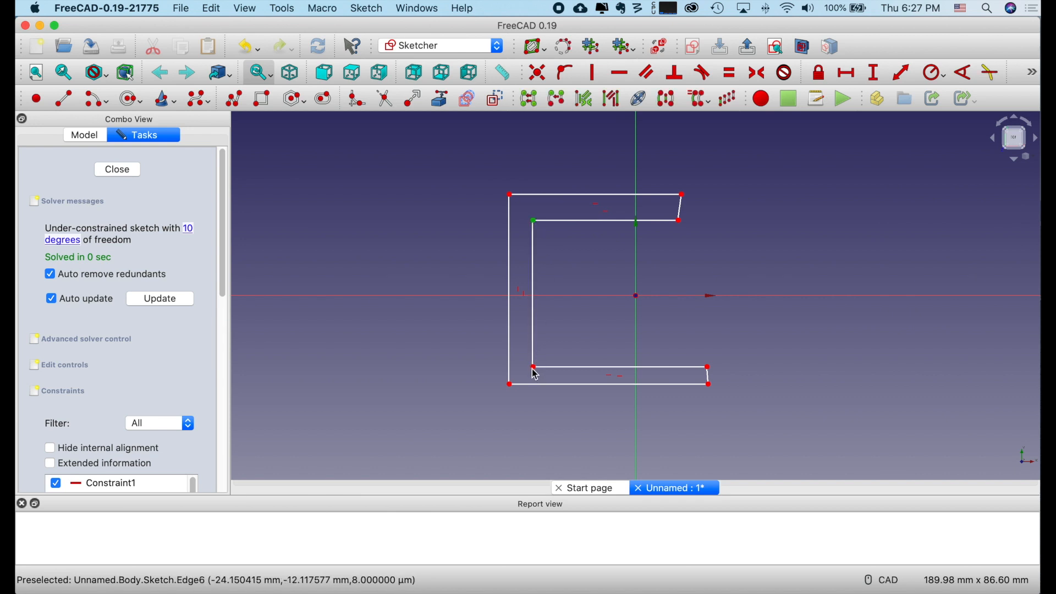
click(876, 73)
text(41mm)
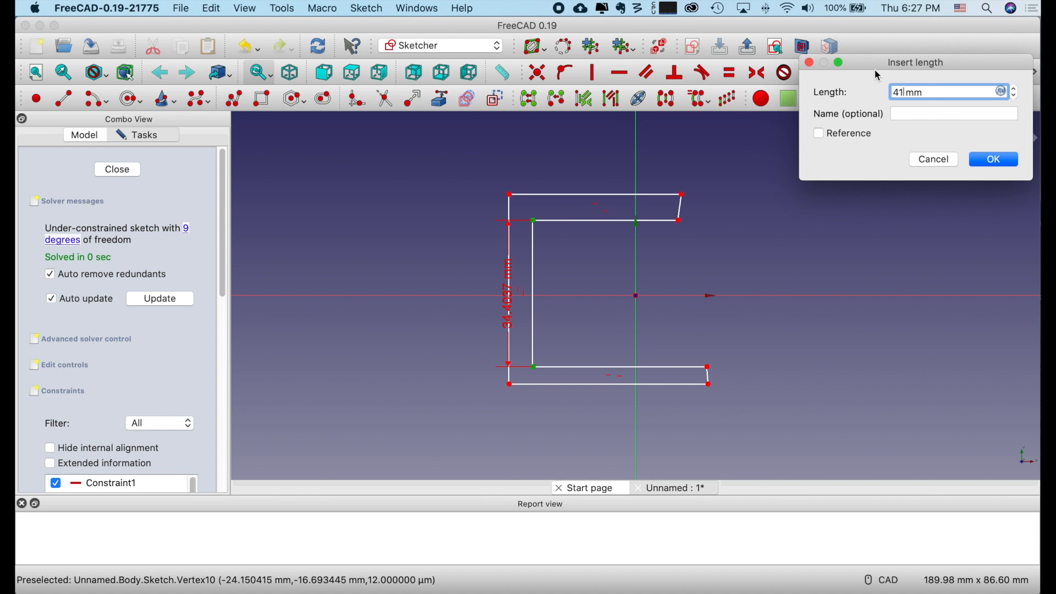
key(Return)
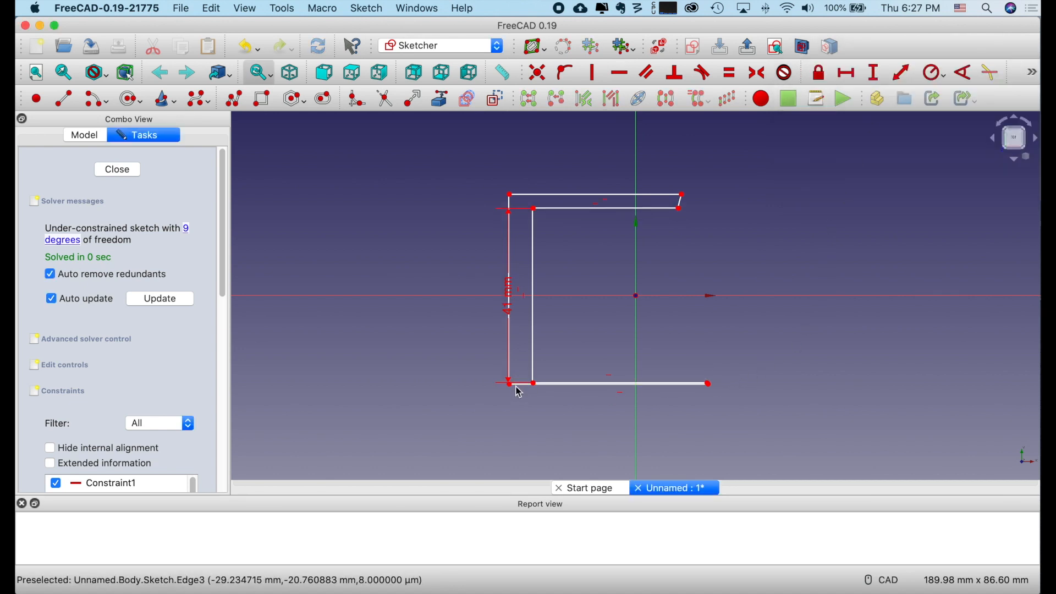
drag(523, 383, 521, 423)
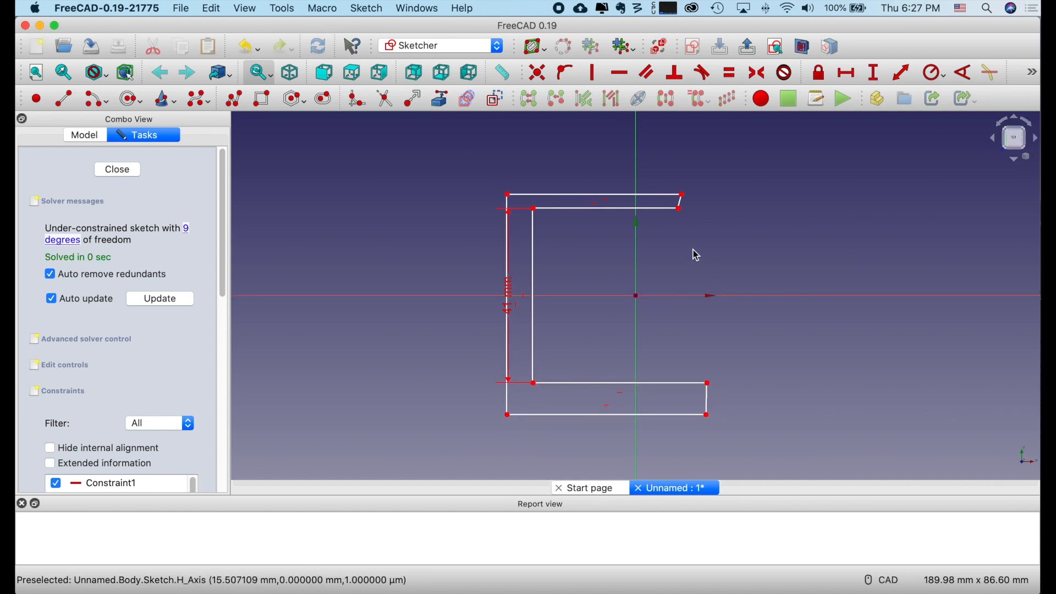
Try to constrain the vertical distance between the open ends of the two inner arm edges to 40 mm.
click(680, 209)
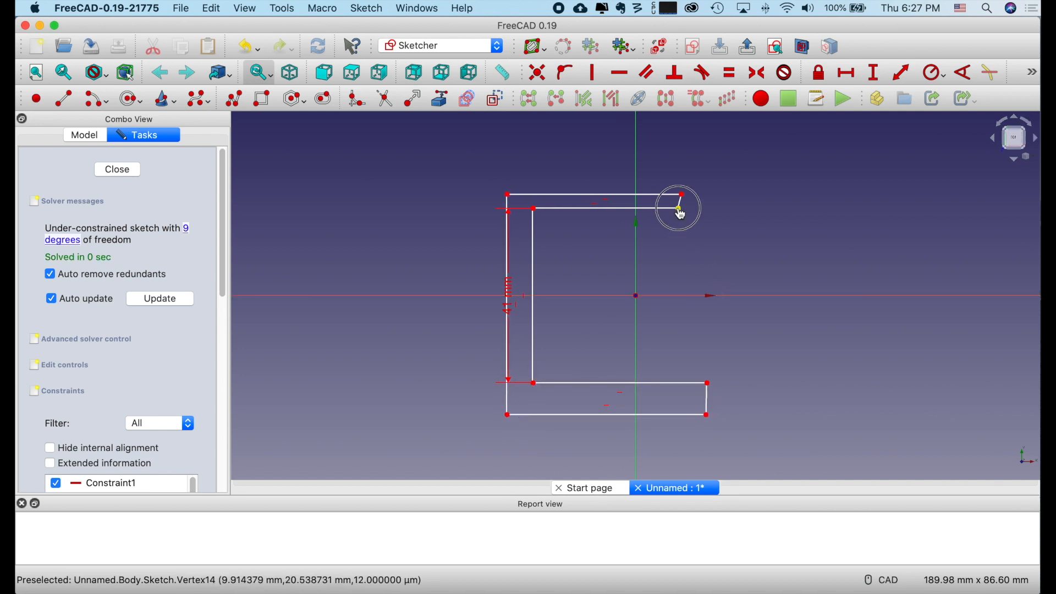
click(709, 384)
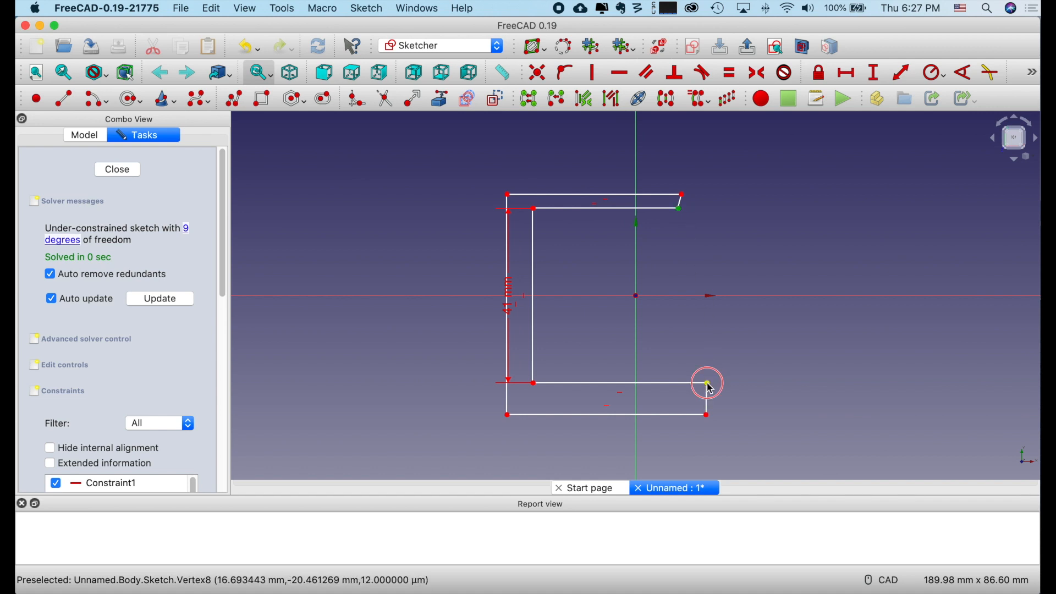
click(873, 74)
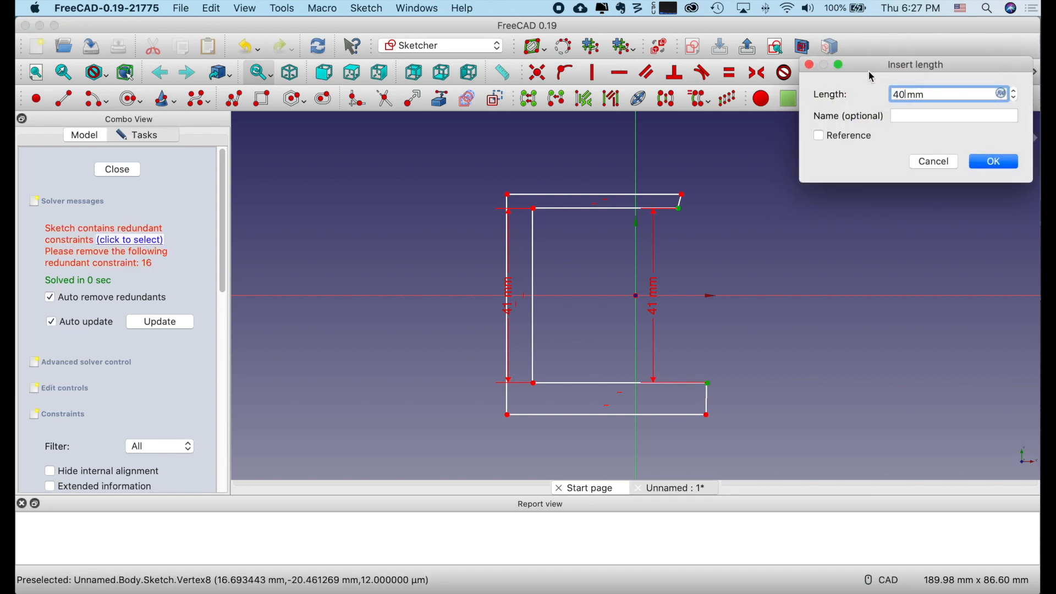
text(40)
key(Return)
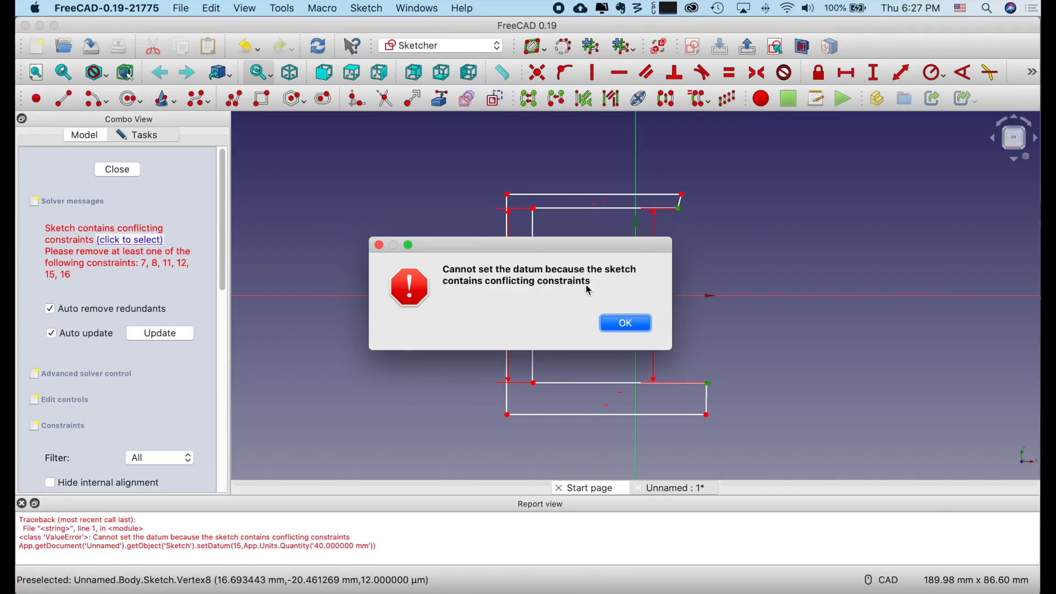
click(625, 324)
Delete the horizontal constraints from the outer and inner edges of the profile's upper arm.
scroll(592, 253, up, 10)
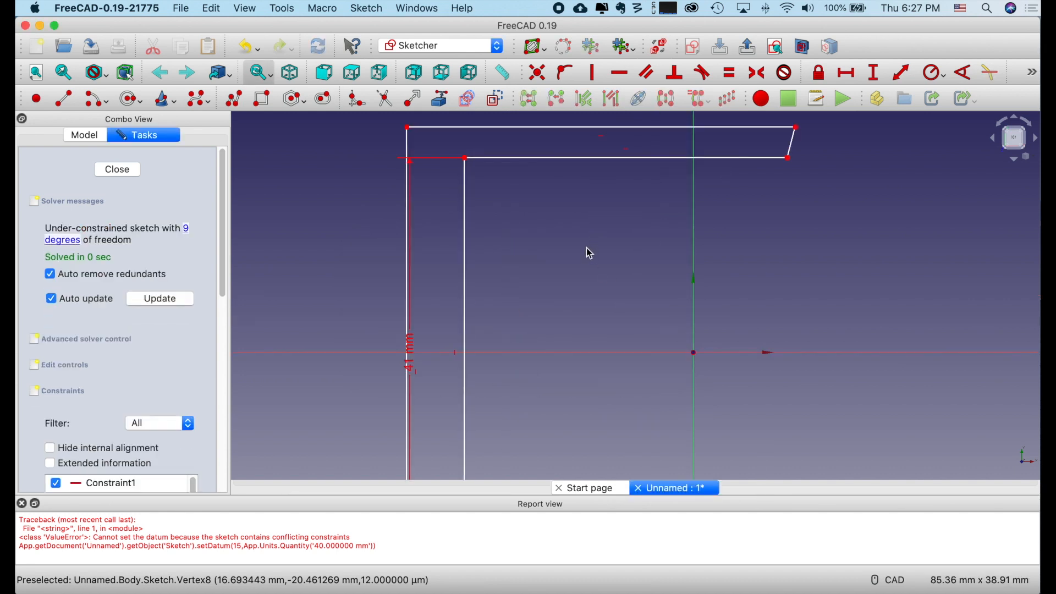
mouse_move(585, 248)
middle_down()
mouse_move(593, 342)
mouse_move(565, 540)
middle_up()
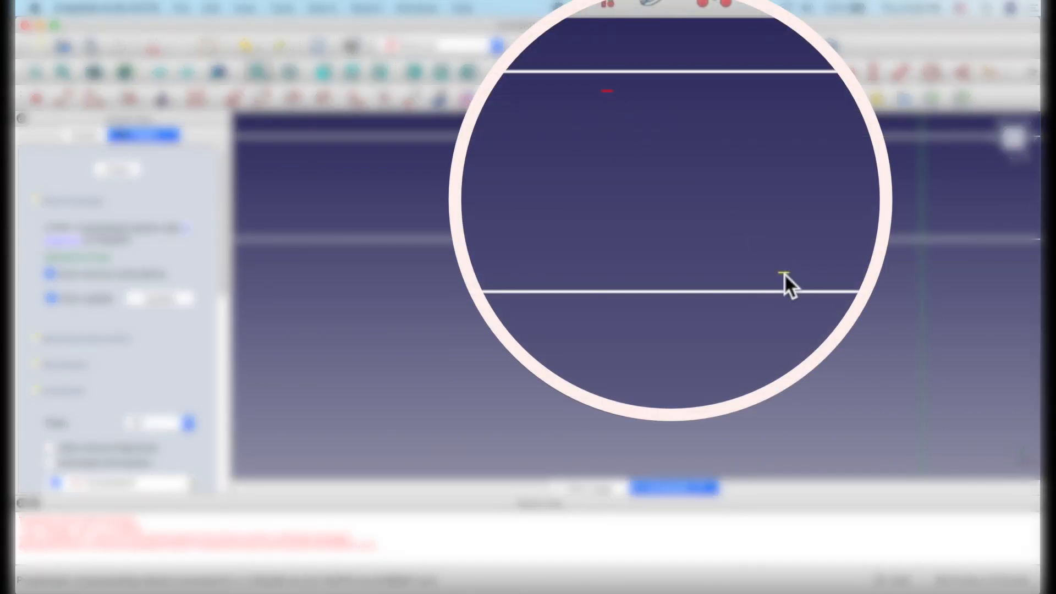
scroll(632, 275, down, 10)
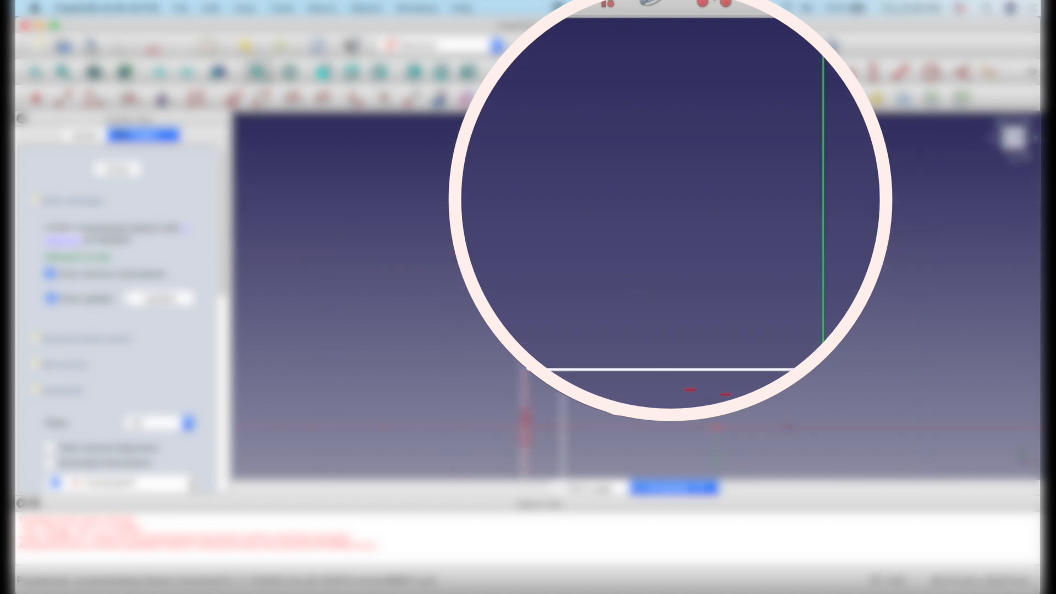
scroll(560, 186, up, 10)
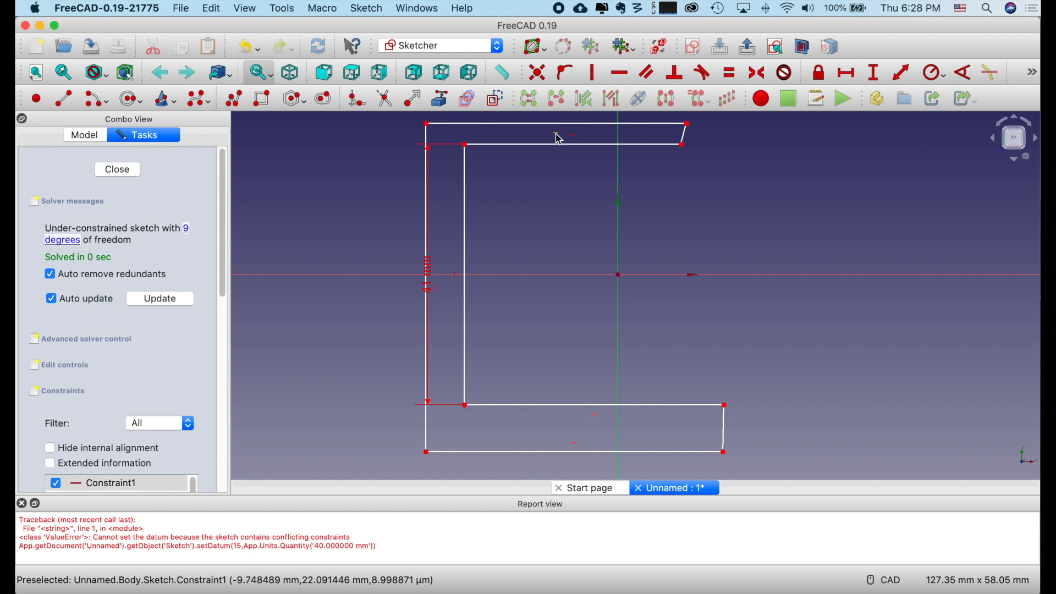
right_click(559, 210)
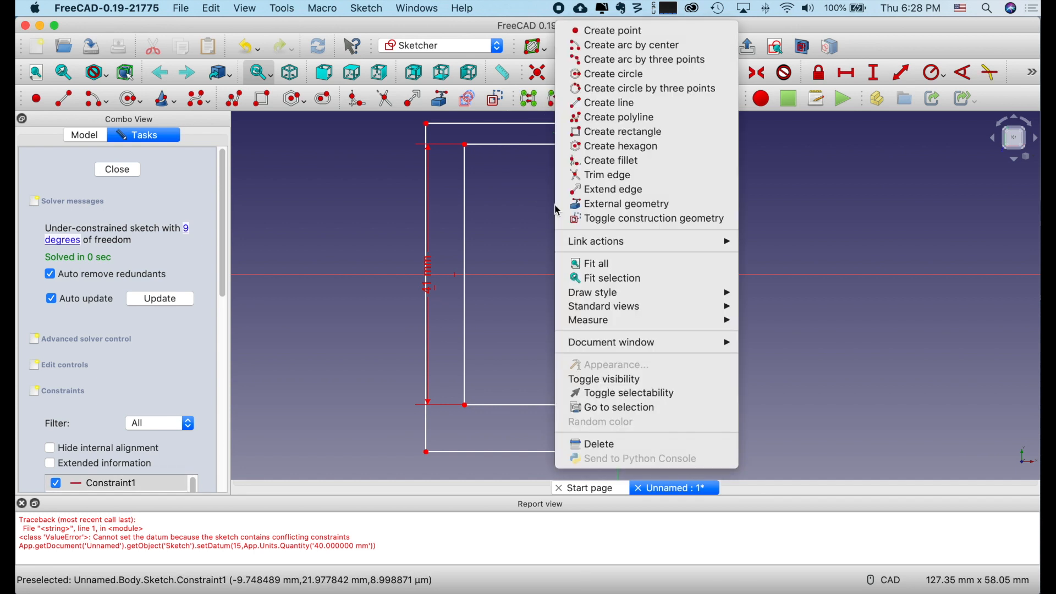
click(594, 444)
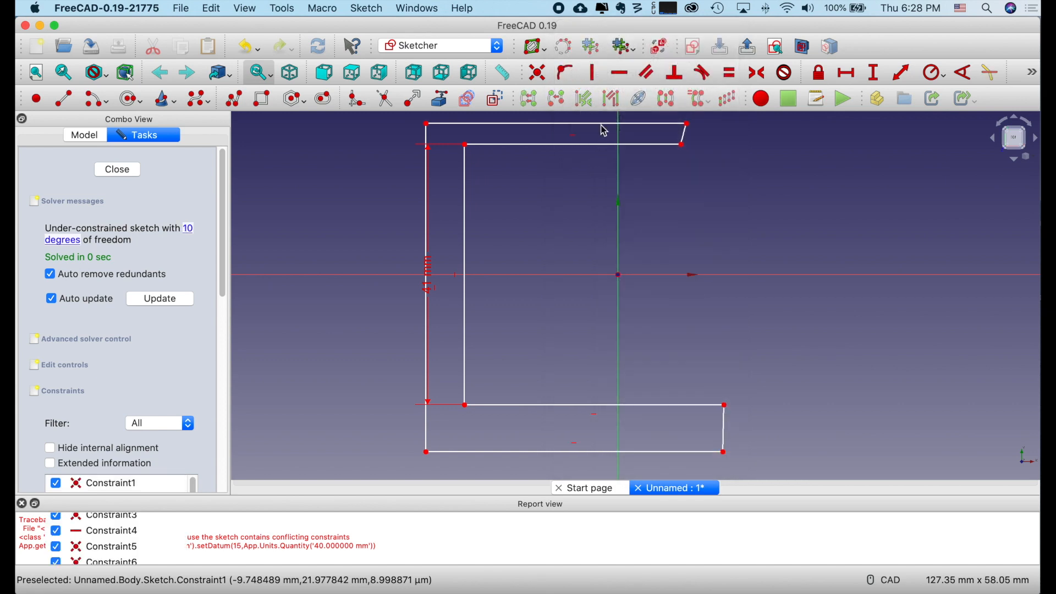
click(575, 138)
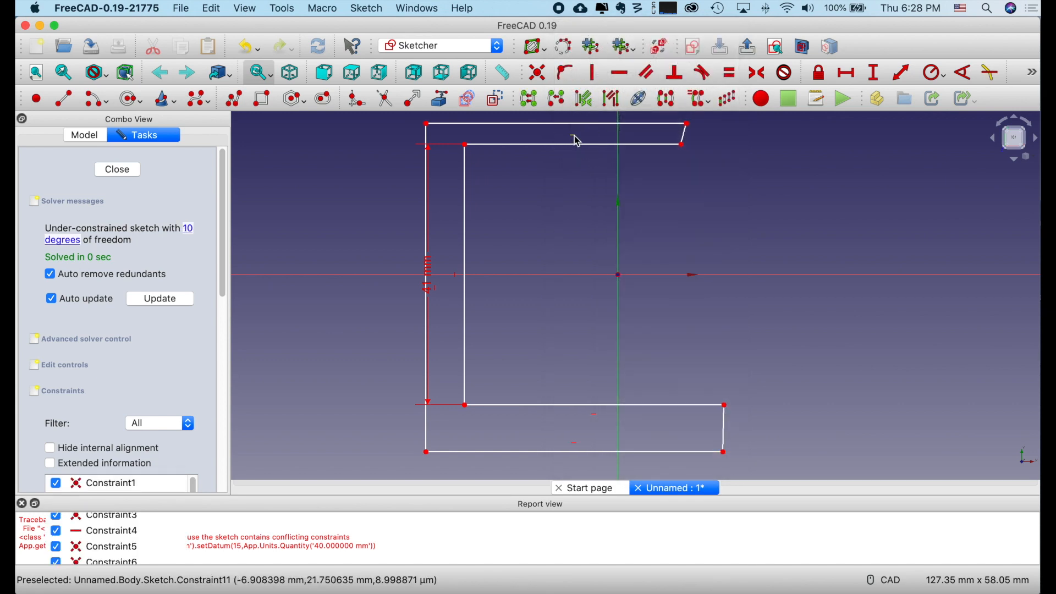
right_click(572, 204)
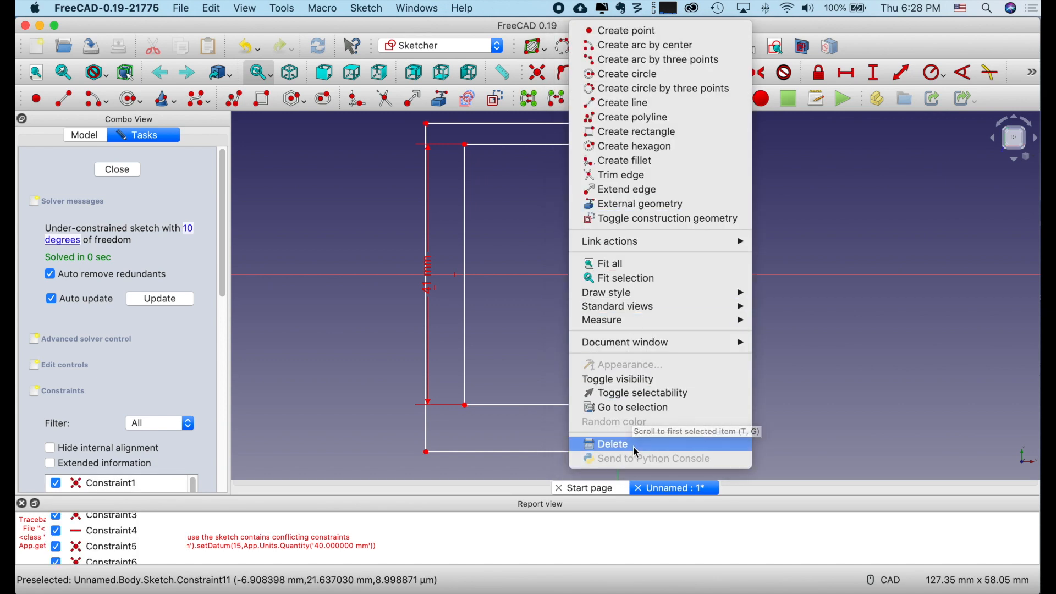
click(611, 443)
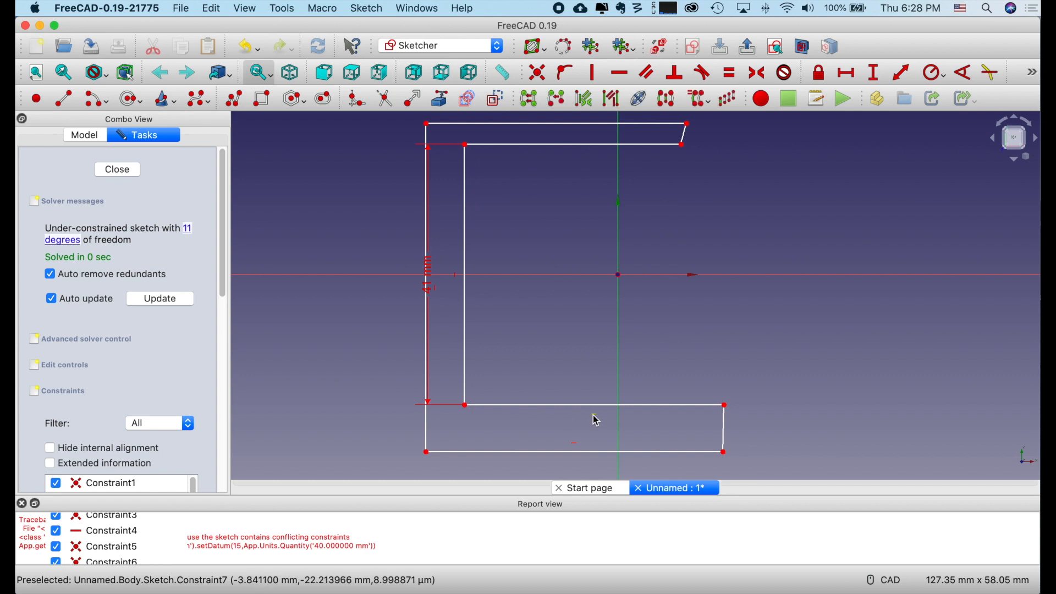
Delete the horizontal constraints from the inner and outer edges of the profile's lower arm.
right_click(583, 368)
click(609, 446)
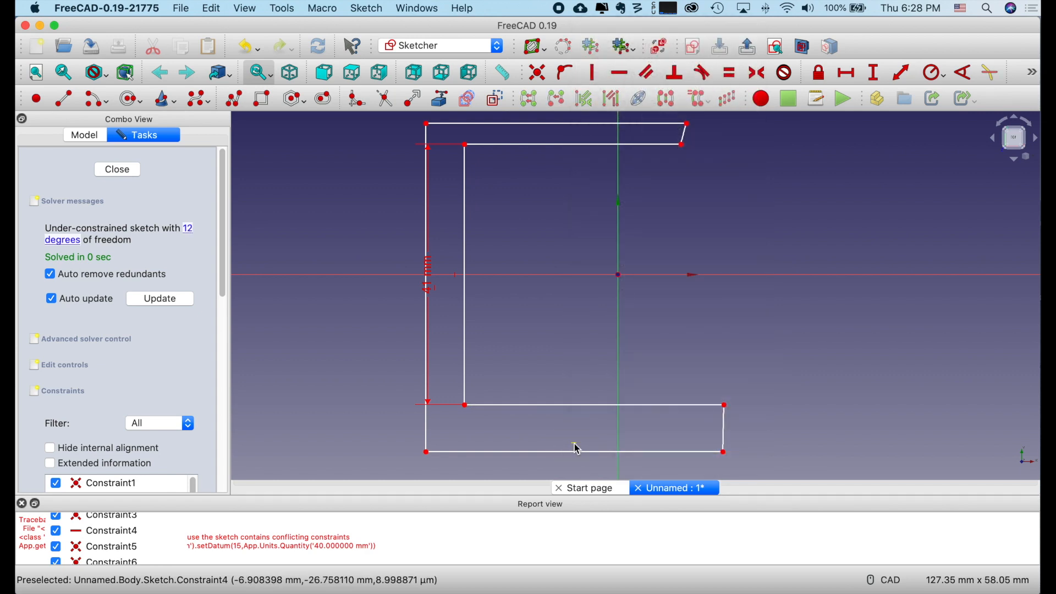
right_click(592, 342)
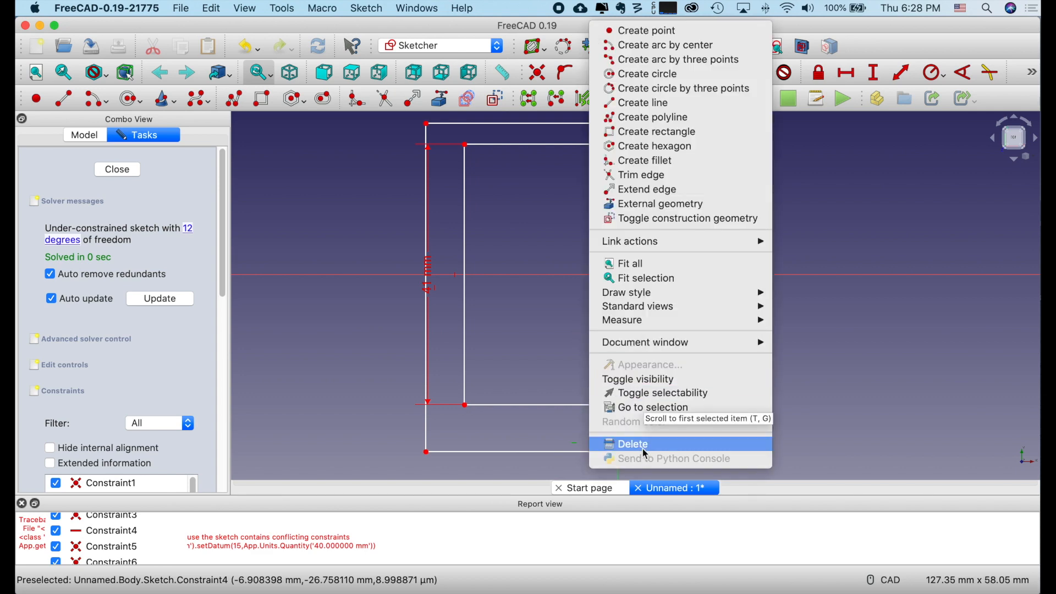
click(629, 444)
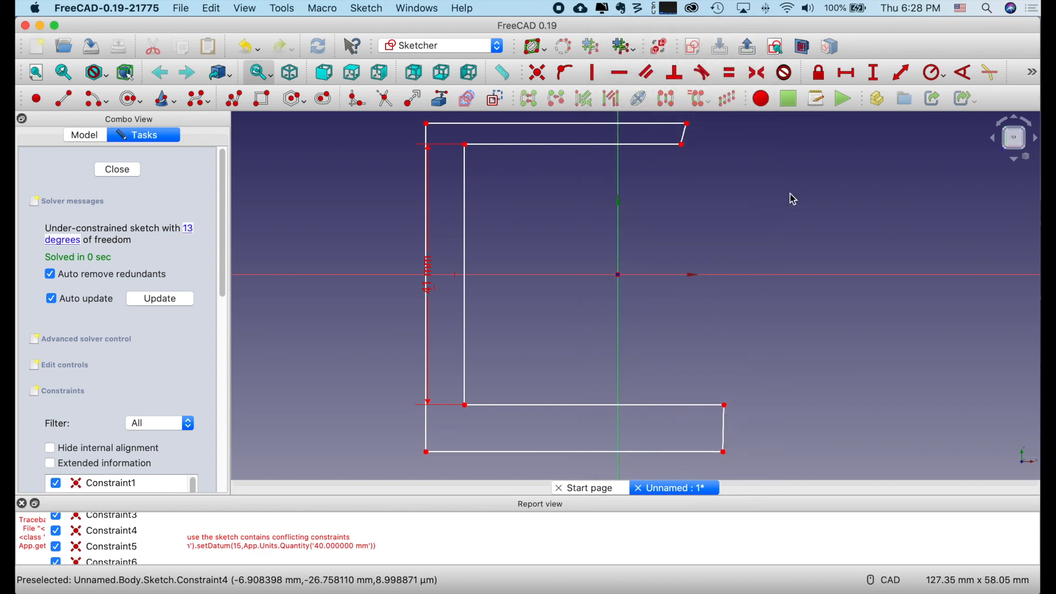
Constrain the vertical distance between the open ends of the two inner arm edges to 40 mm.
click(685, 146)
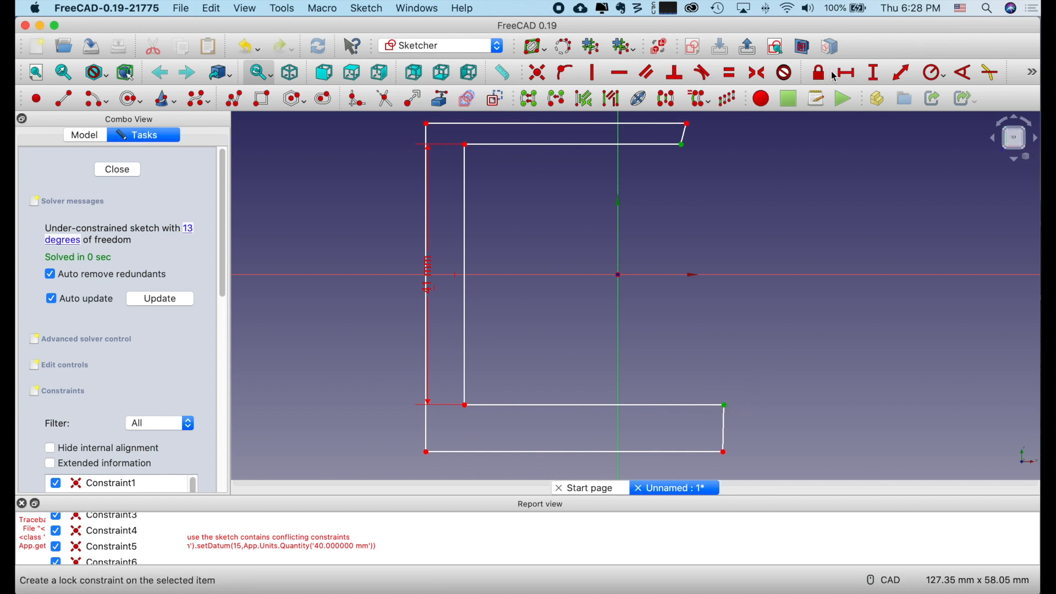
click(875, 76)
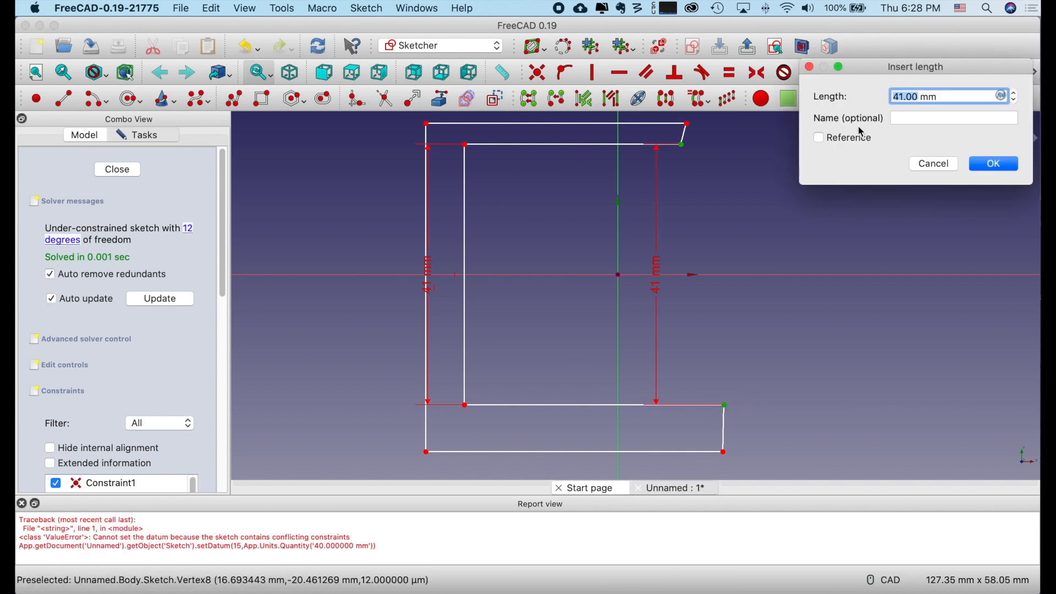
key(Return)
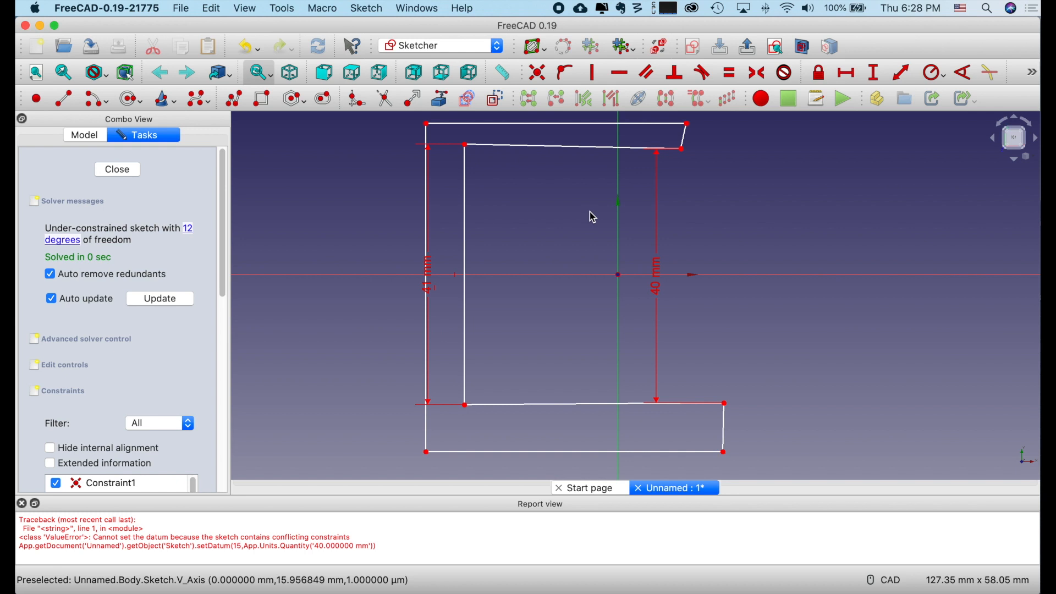
Move the 40 mm and 41 mm dimensions outside the C profile, one on each side.
click(658, 269)
drag(659, 269, 768, 271)
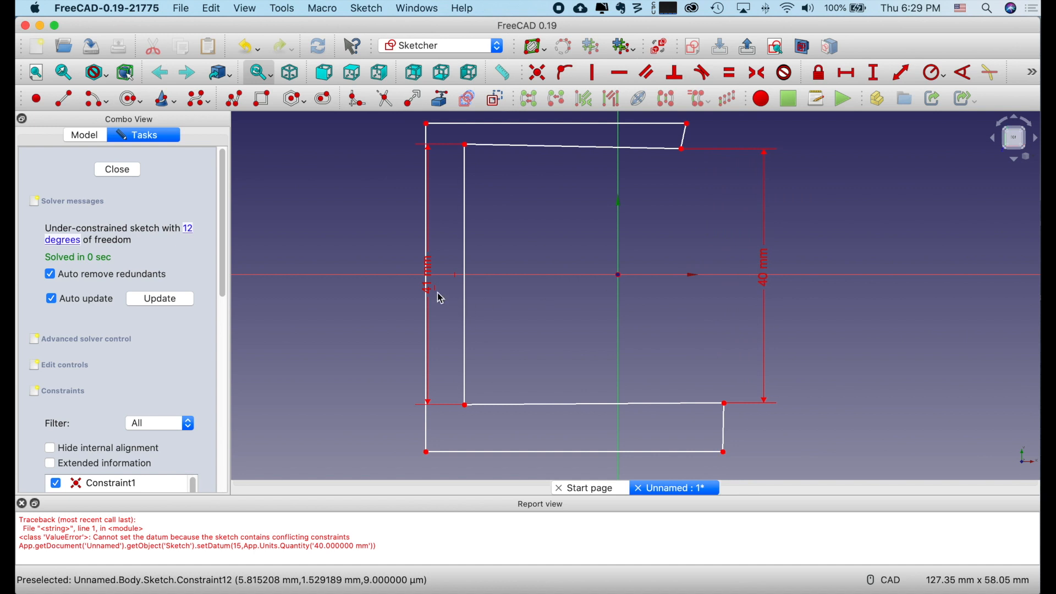
drag(429, 278, 362, 278)
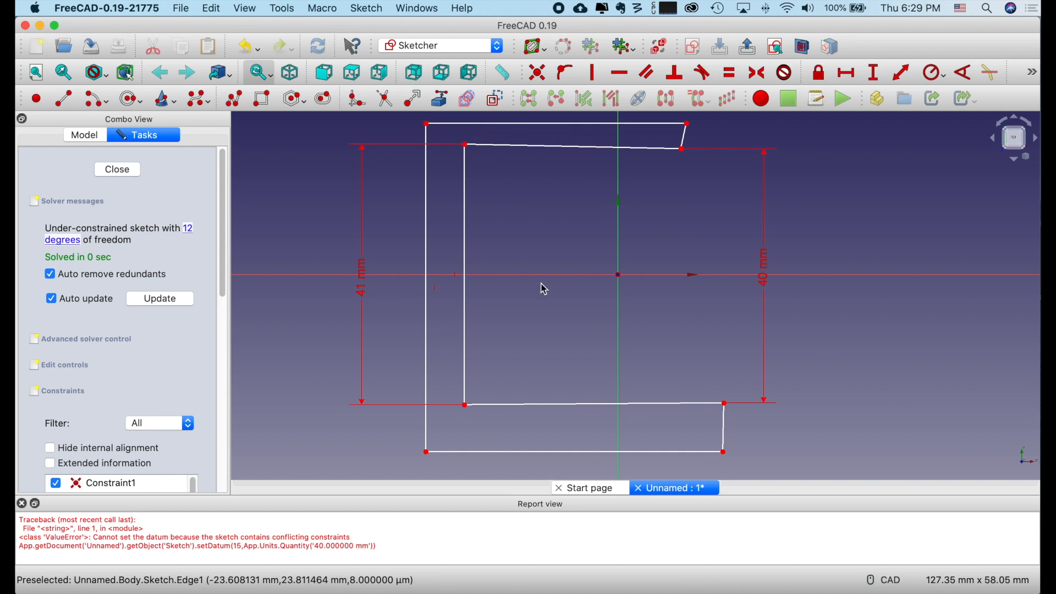
Constrain the horizontal distance between the ends of the upper arm's outer edge to 41 mm.
scroll(544, 289, down, 2)
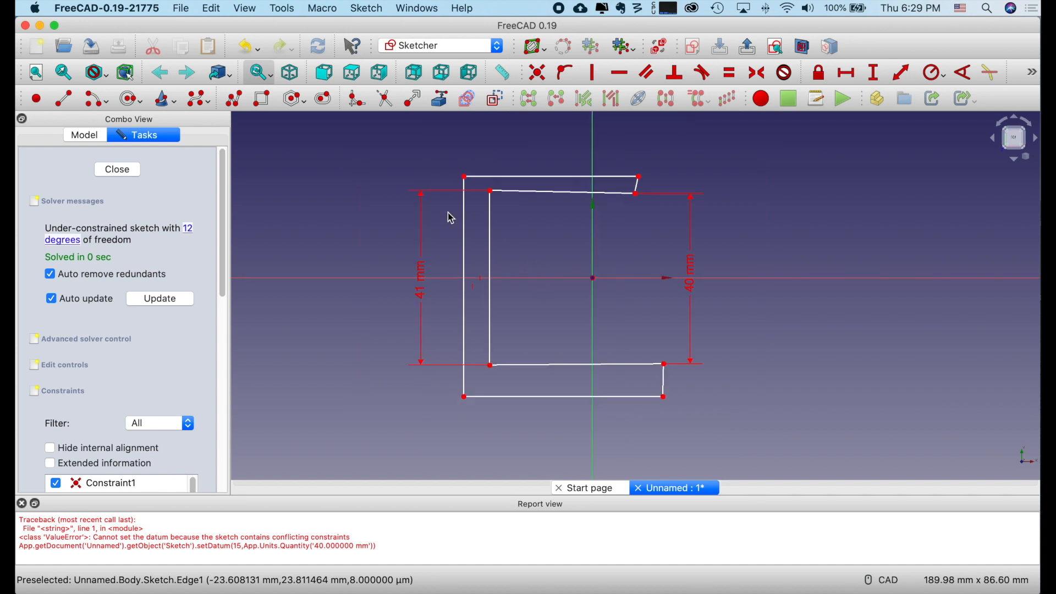
click(466, 179)
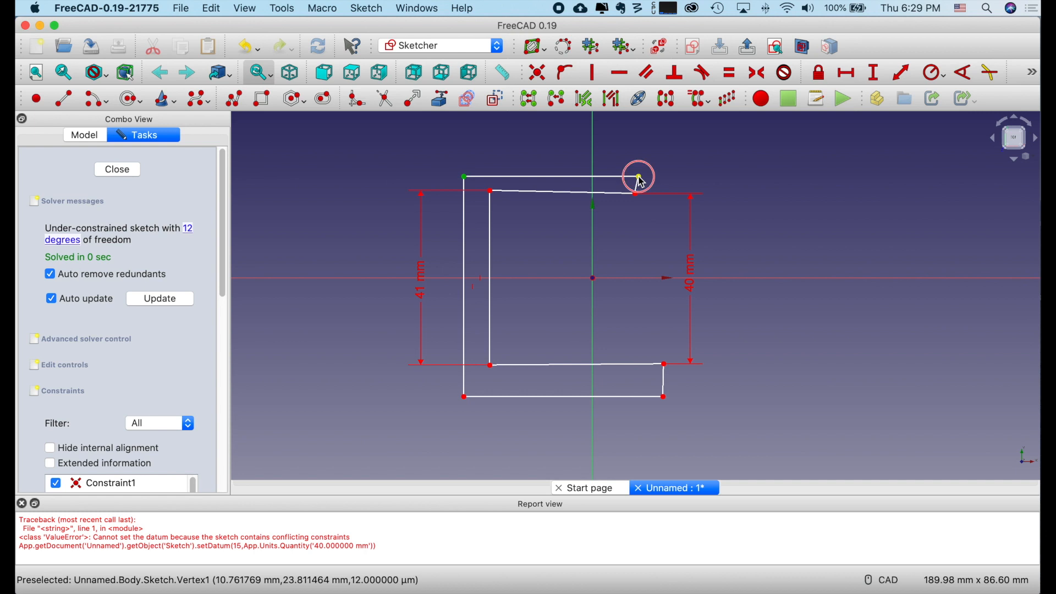
click(849, 74)
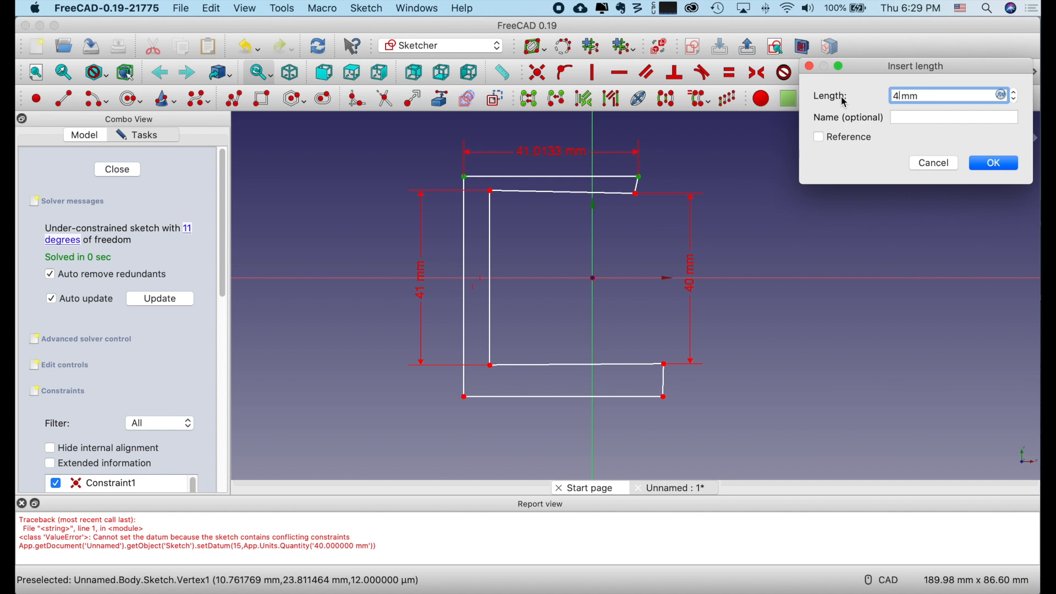
key(Return)
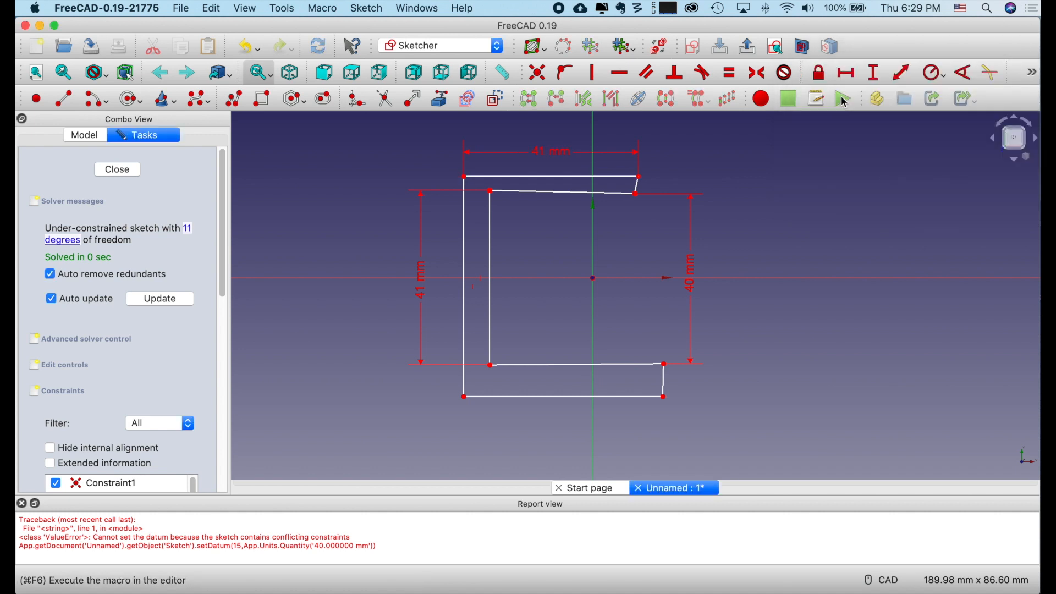
Make the outer edges of the upper and lower arms equal in length.
click(552, 177)
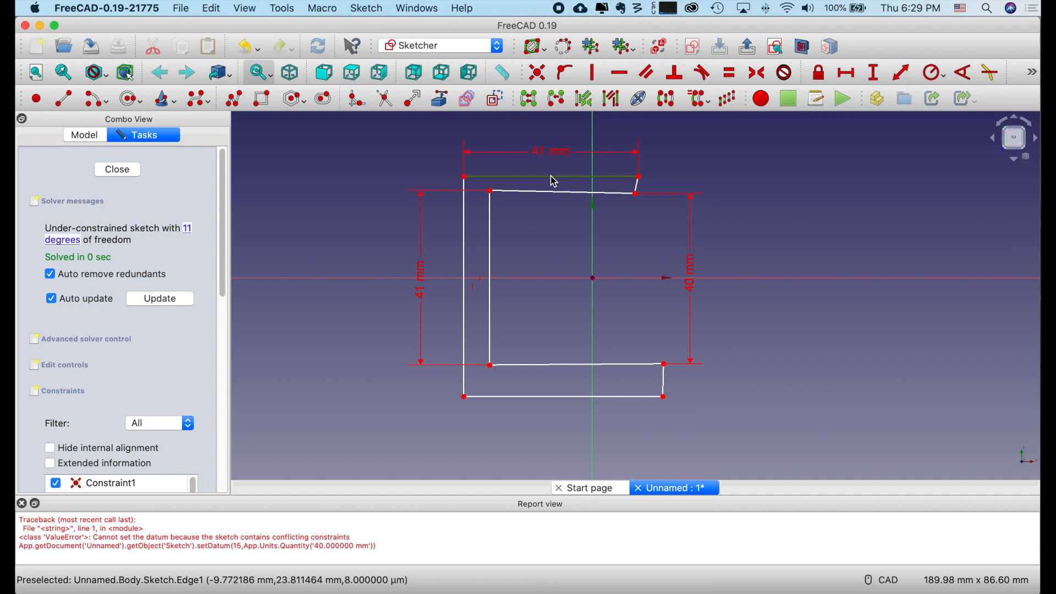
click(559, 400)
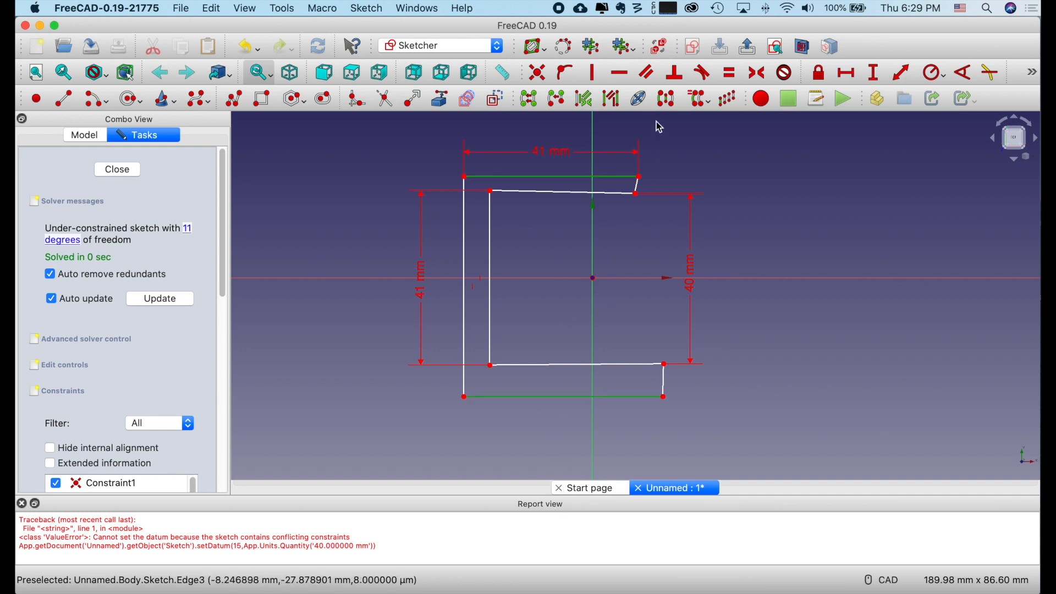
click(733, 77)
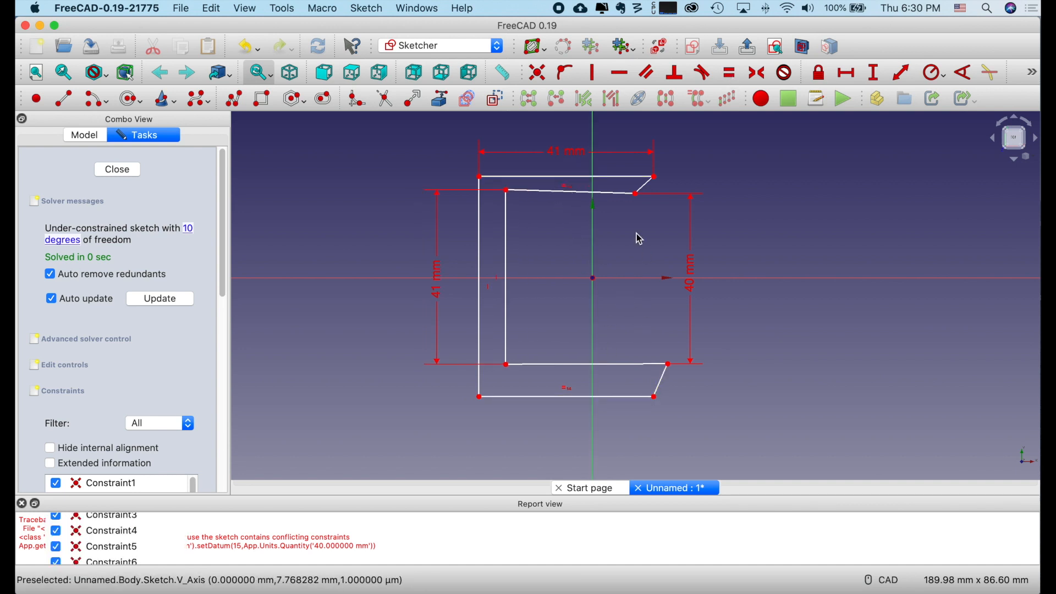
Pull the upper arm's inner end corner in line with its outer one and constrain both arm end edges to vertical.
mouse_move(636, 194)
mouse_down()
mouse_move(666, 182)
mouse_move(657, 192)
mouse_up()
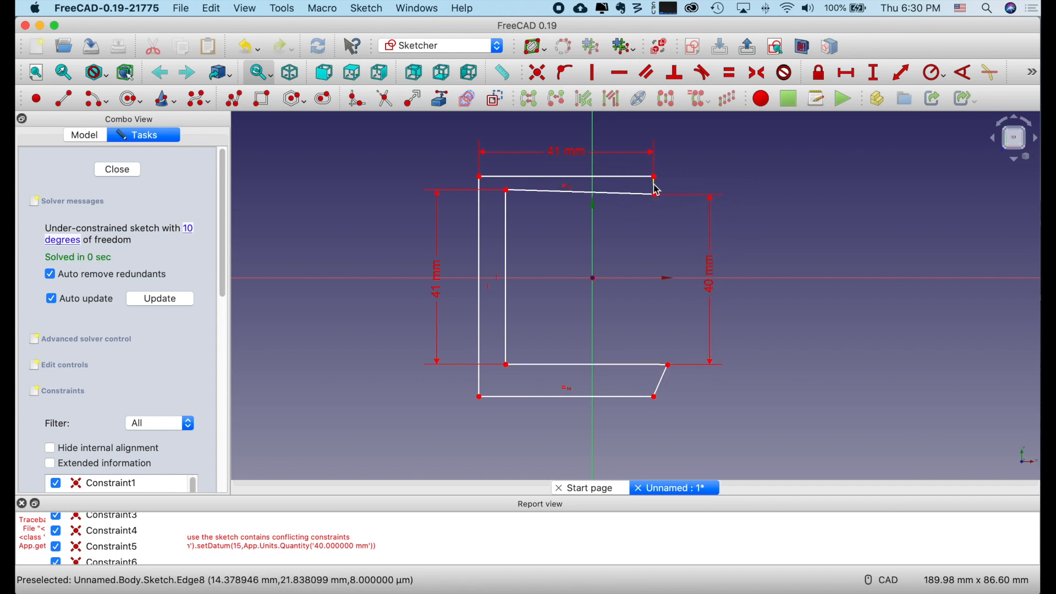
click(653, 187)
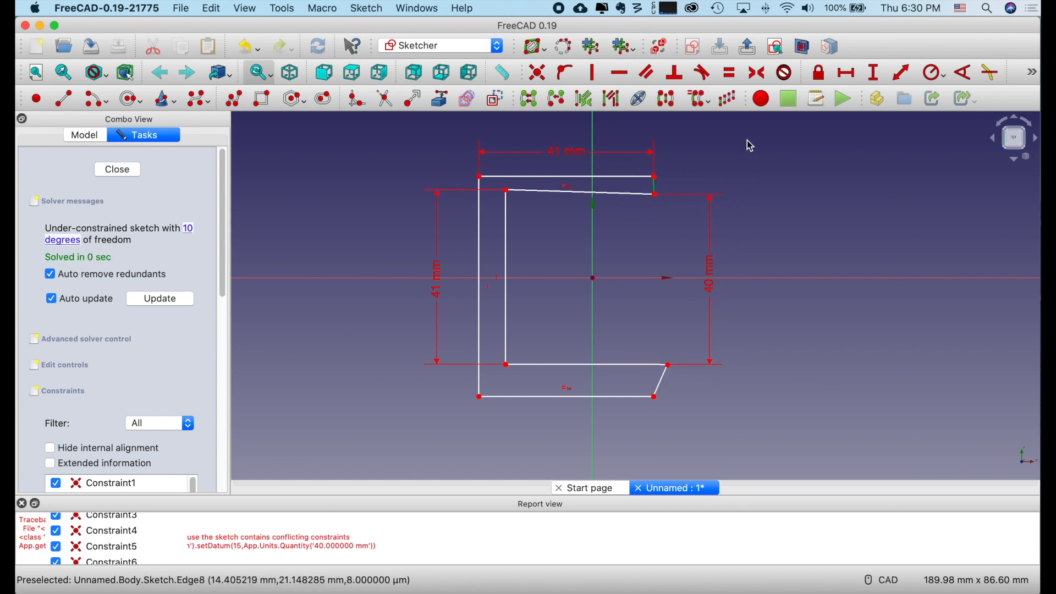
click(594, 74)
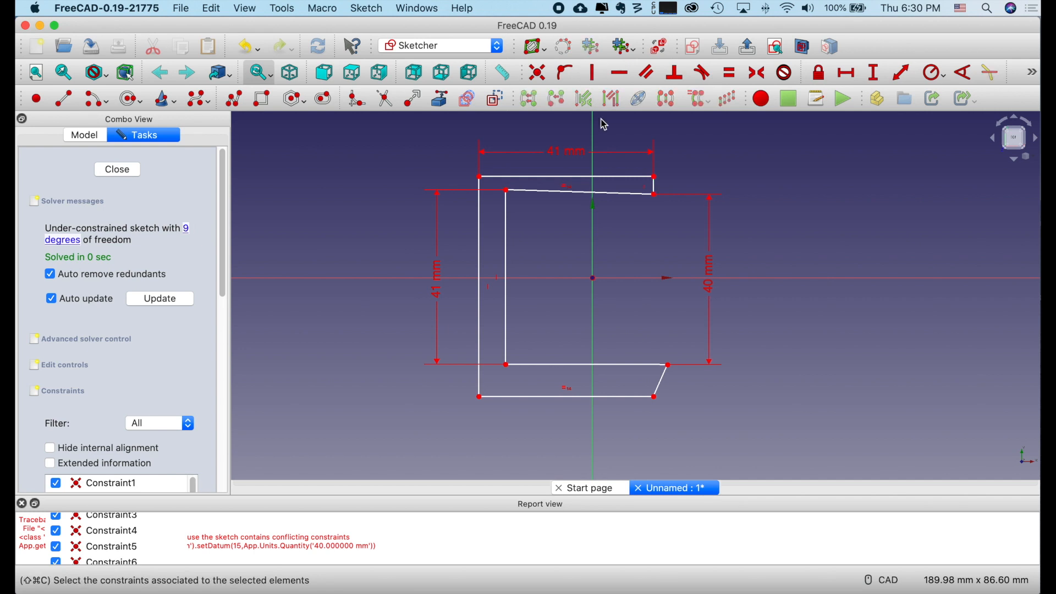
click(665, 373)
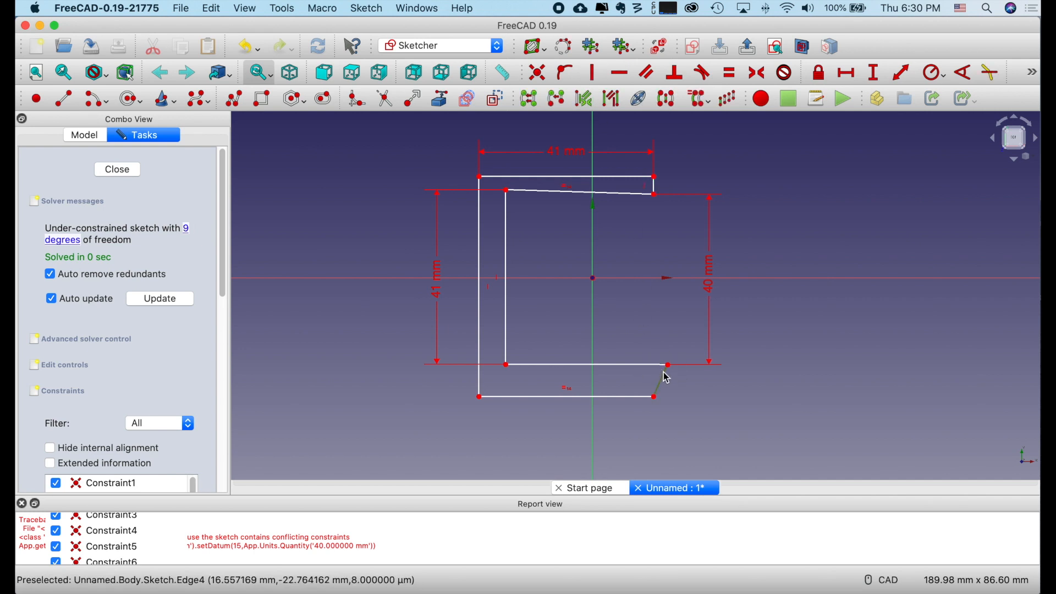
click(593, 74)
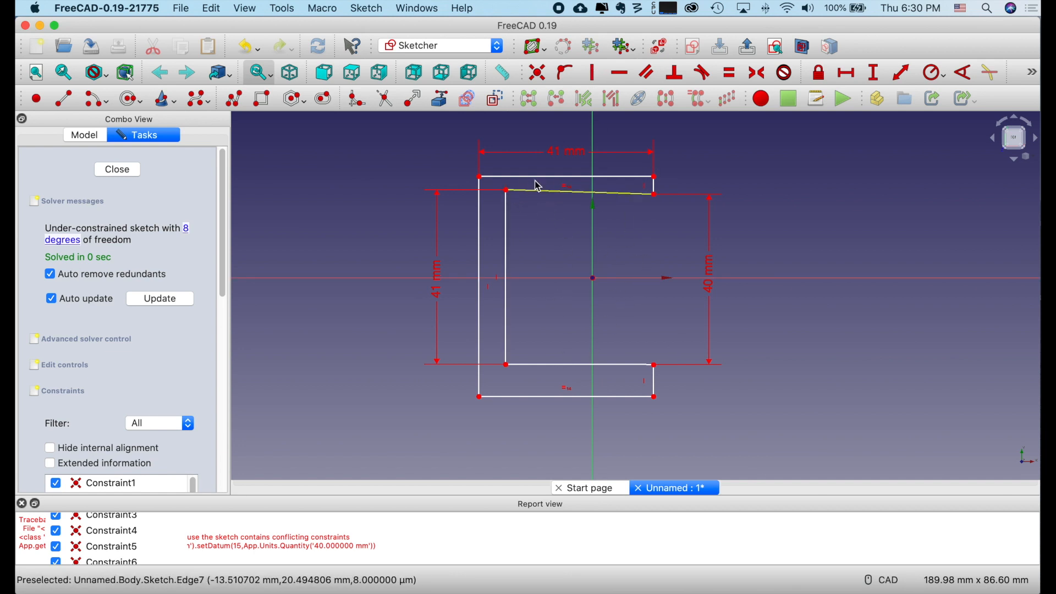
Constrain the vertical distance between the inner and outer corners where the back meets the lower arm to 3 mm.
click(507, 364)
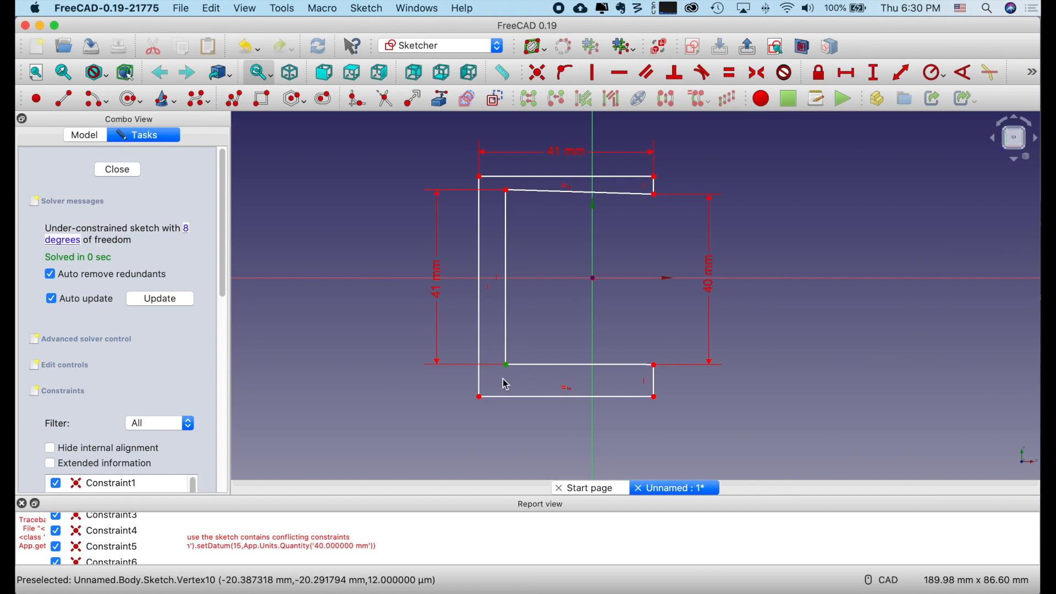
click(480, 398)
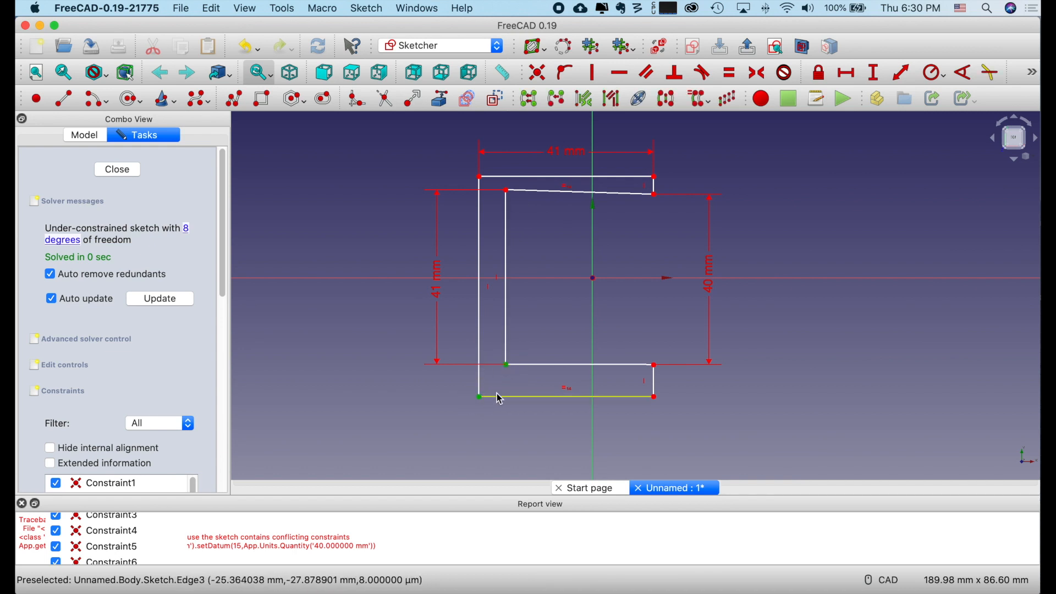
click(876, 73)
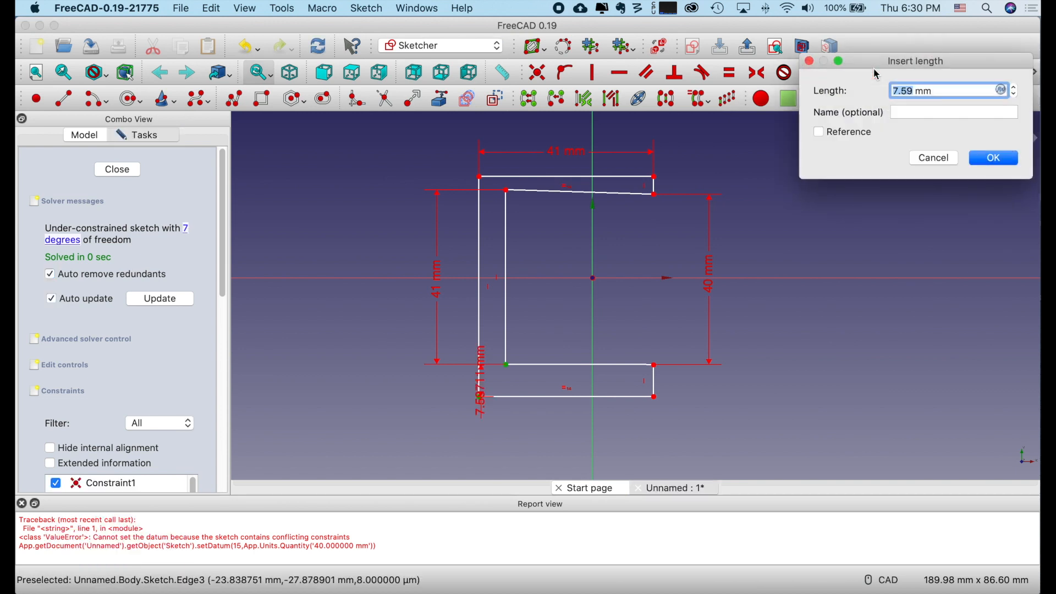
text(3)
key(Return)
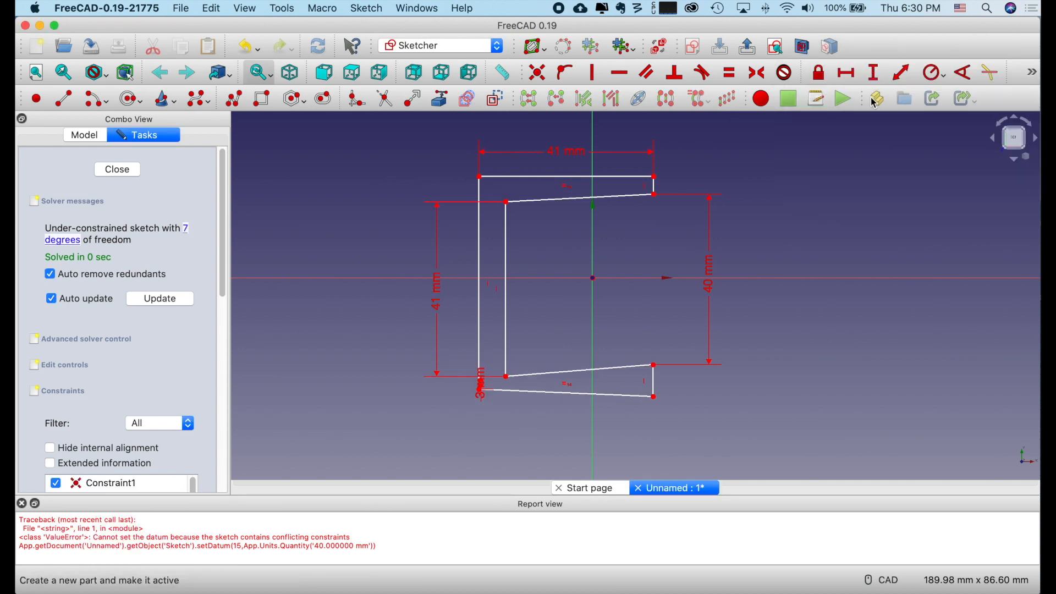
Constrain the vertical distance between the outer and inner corners where the back meets the upper arm to 3 mm.
click(480, 179)
click(445, 165)
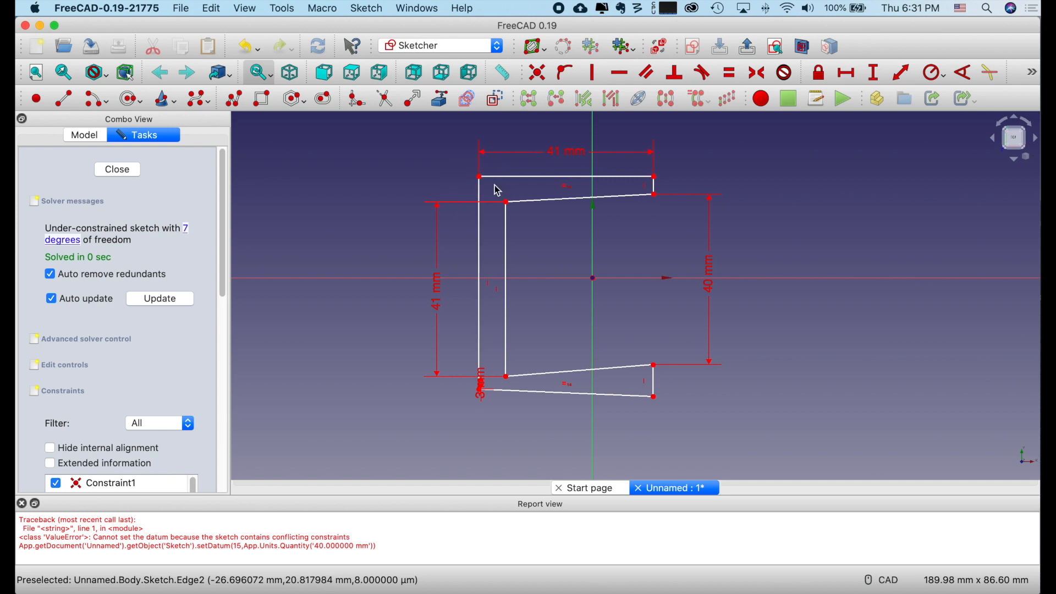
click(480, 179)
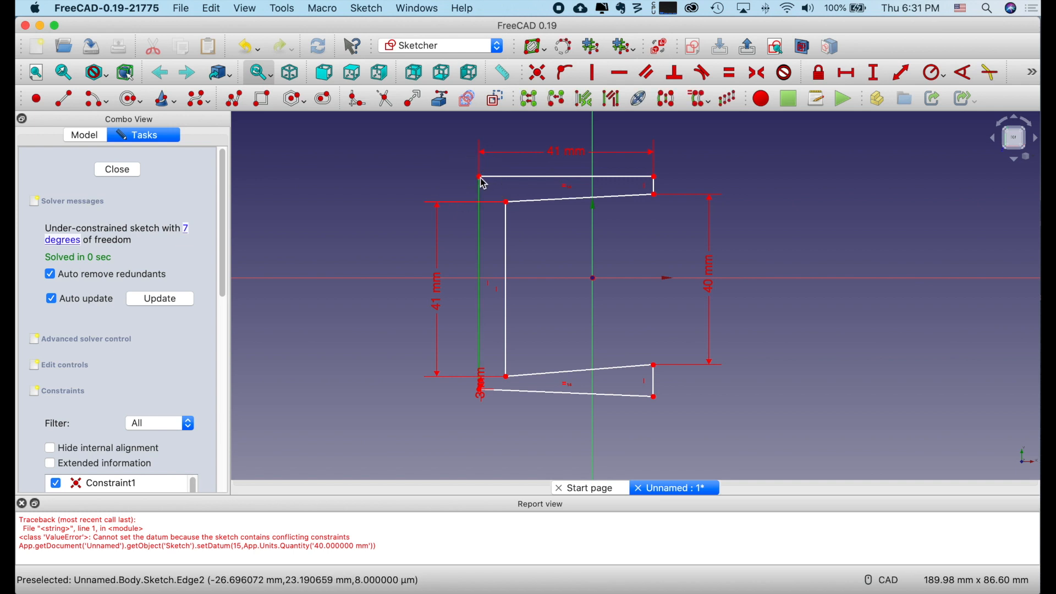
click(483, 190)
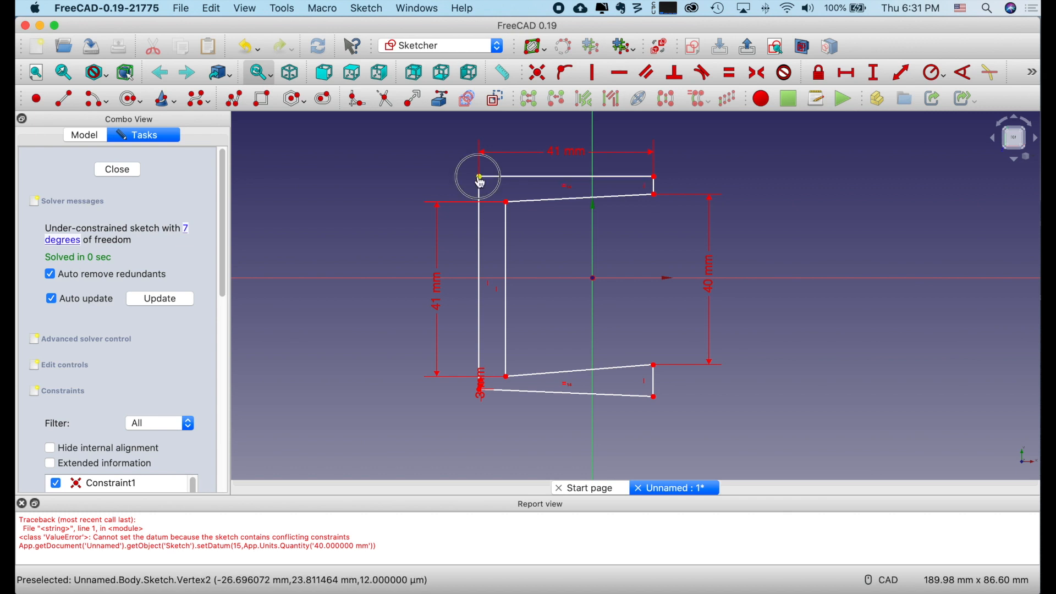
click(480, 177)
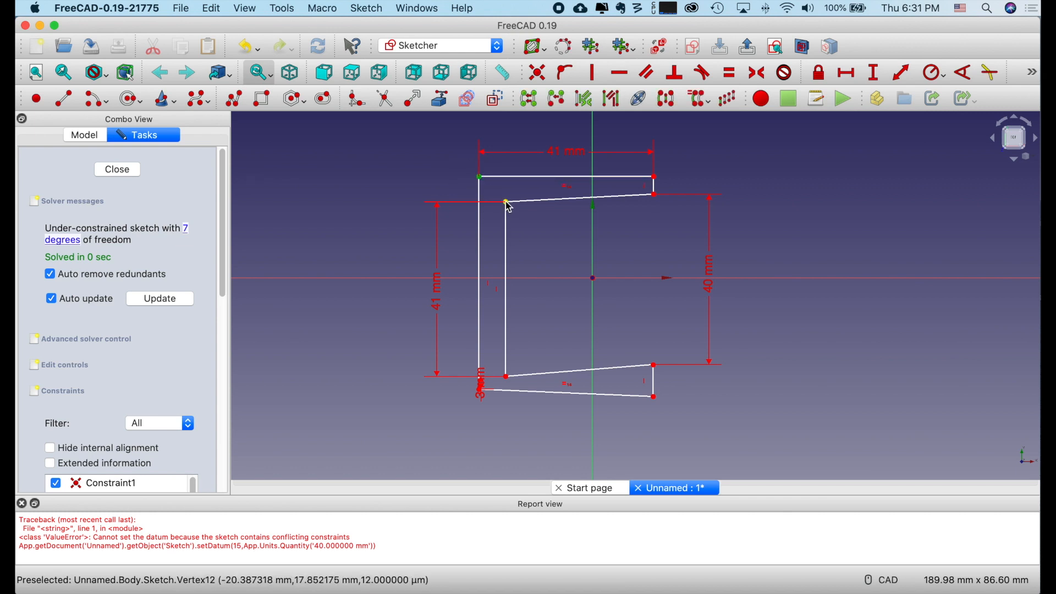
click(508, 203)
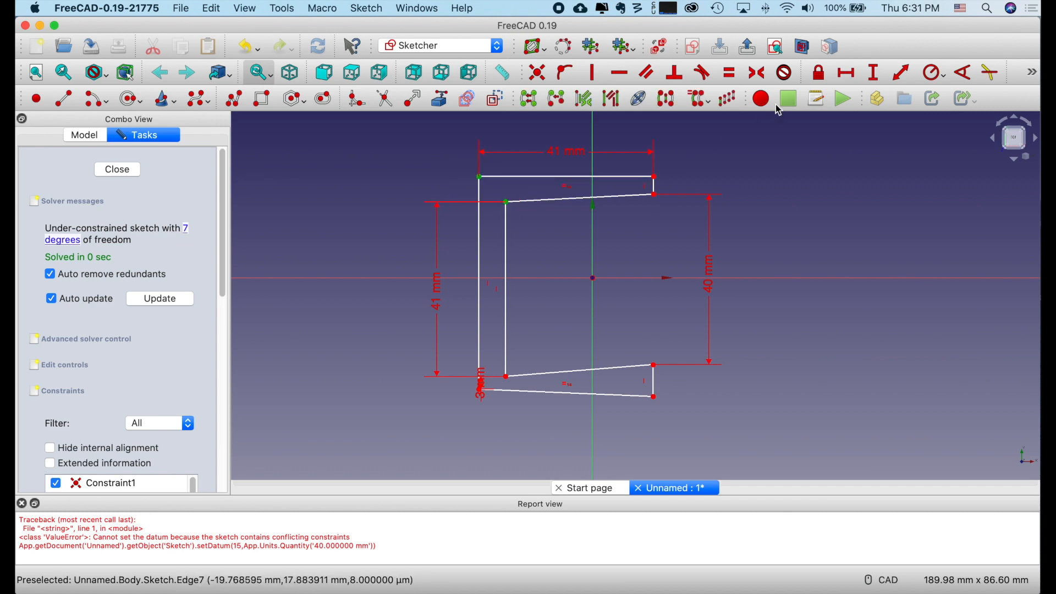
click(874, 72)
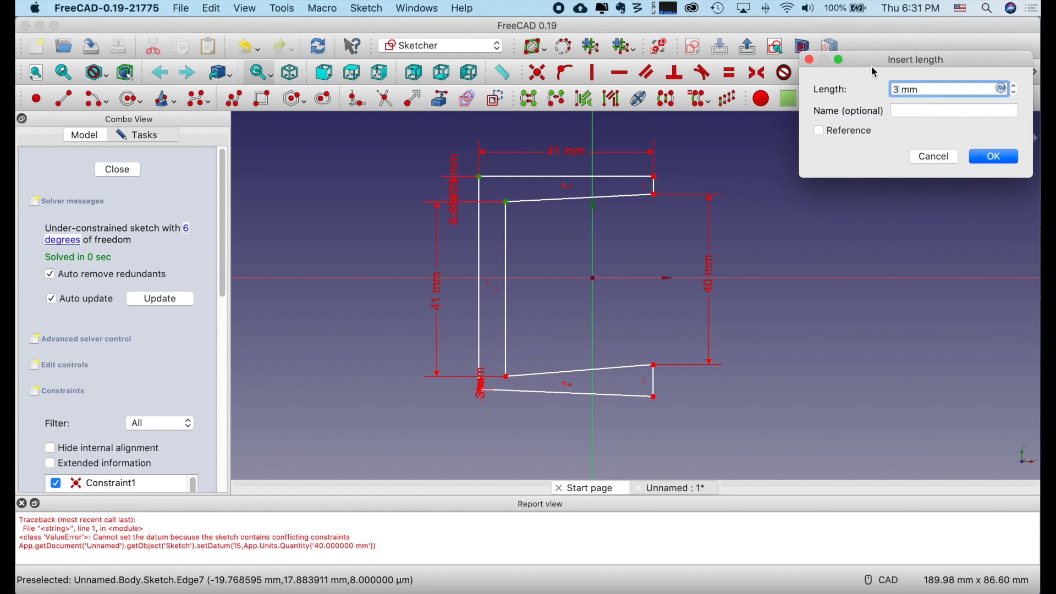
key(Return)
Separate the upper arm's 3 mm dimension from the 41 mm inner-back dimension, placing both outside the back of the profile.
drag(455, 196, 396, 193)
drag(442, 296, 459, 286)
drag(410, 212, 410, 242)
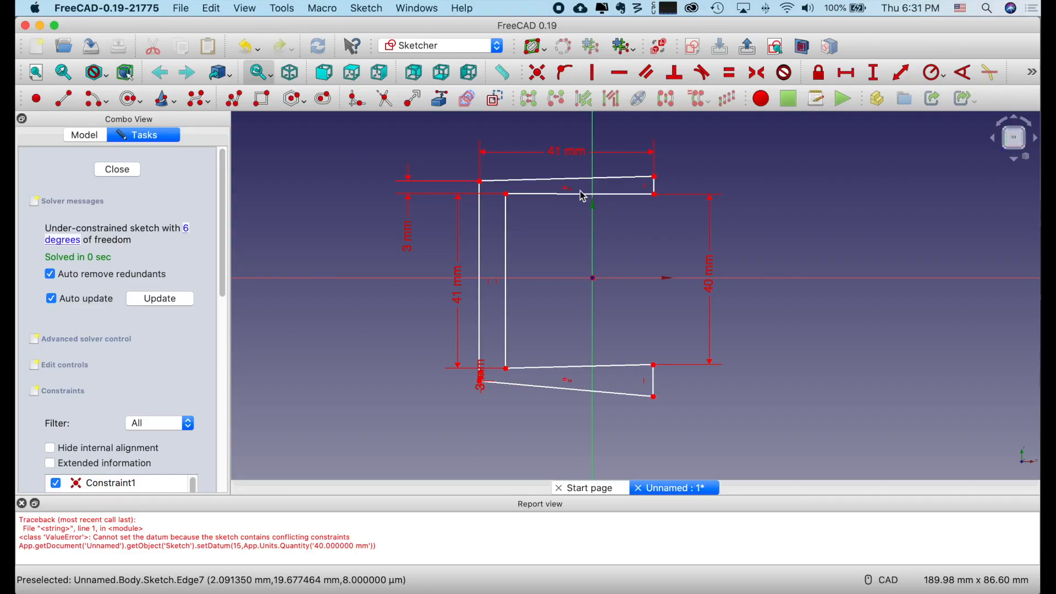
Constrain the outer edges of the upper and lower arms to horizontal.
click(566, 179)
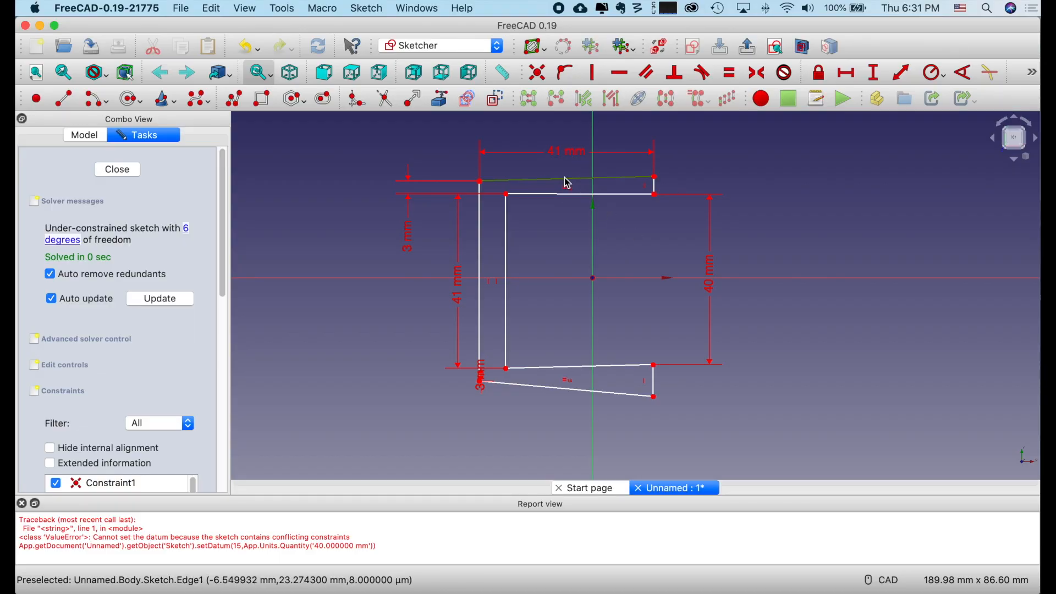
click(623, 76)
click(579, 394)
click(622, 77)
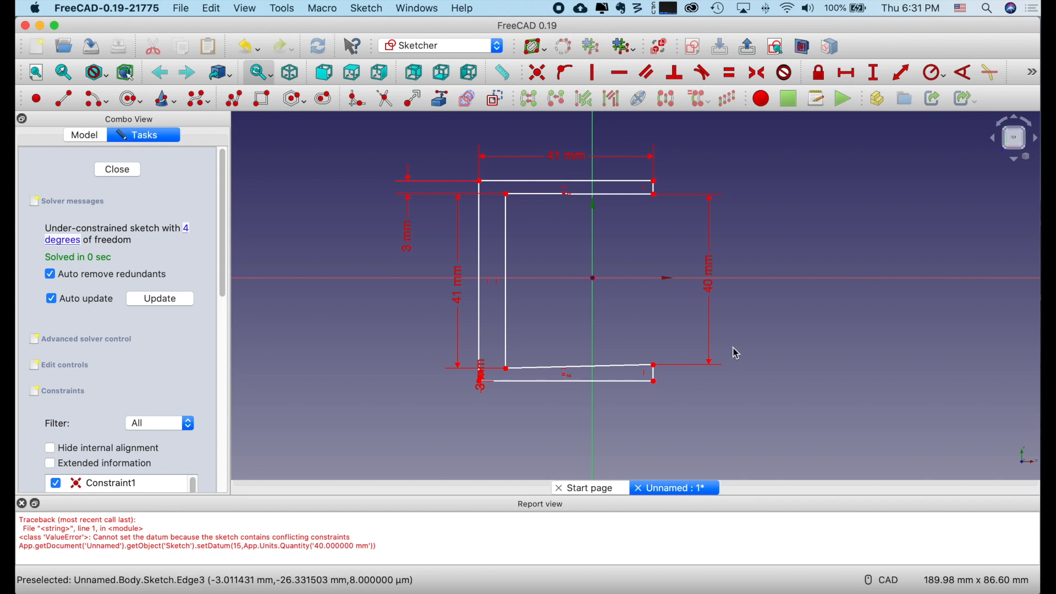
Pull the profile's arm corners and edges around to check which parts of the sketch can still move.
mouse_move(653, 196)
mouse_down()
mouse_move(647, 220)
mouse_move(618, 224)
mouse_move(655, 225)
mouse_move(669, 243)
mouse_move(655, 179)
mouse_move(666, 193)
mouse_up()
click(620, 193)
mouse_move(637, 367)
mouse_down()
mouse_move(643, 330)
mouse_move(594, 361)
mouse_move(646, 384)
mouse_move(695, 373)
mouse_move(608, 370)
mouse_move(638, 379)
mouse_up()
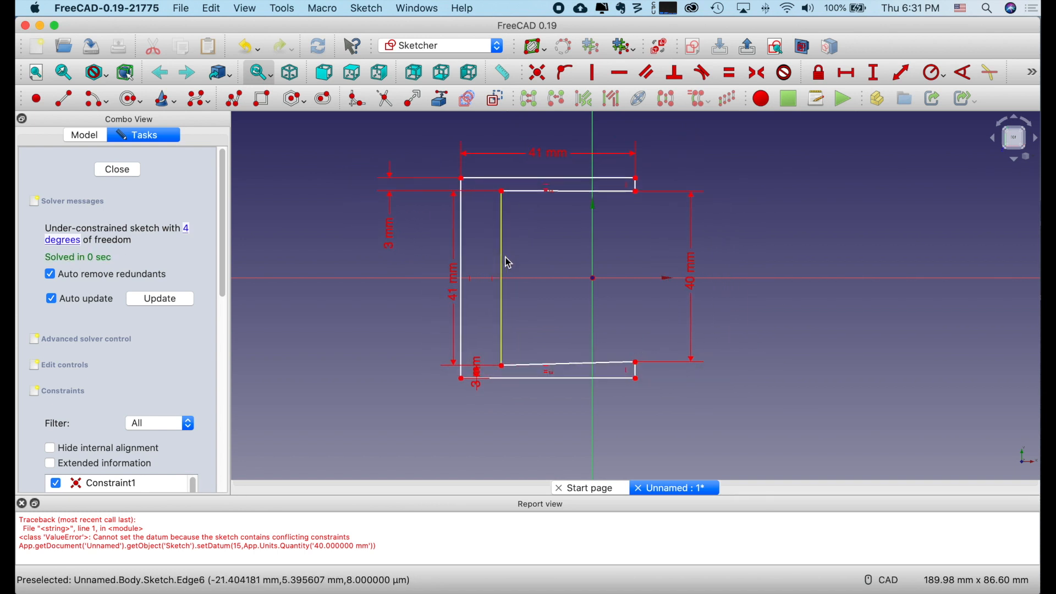
drag(637, 378, 653, 381)
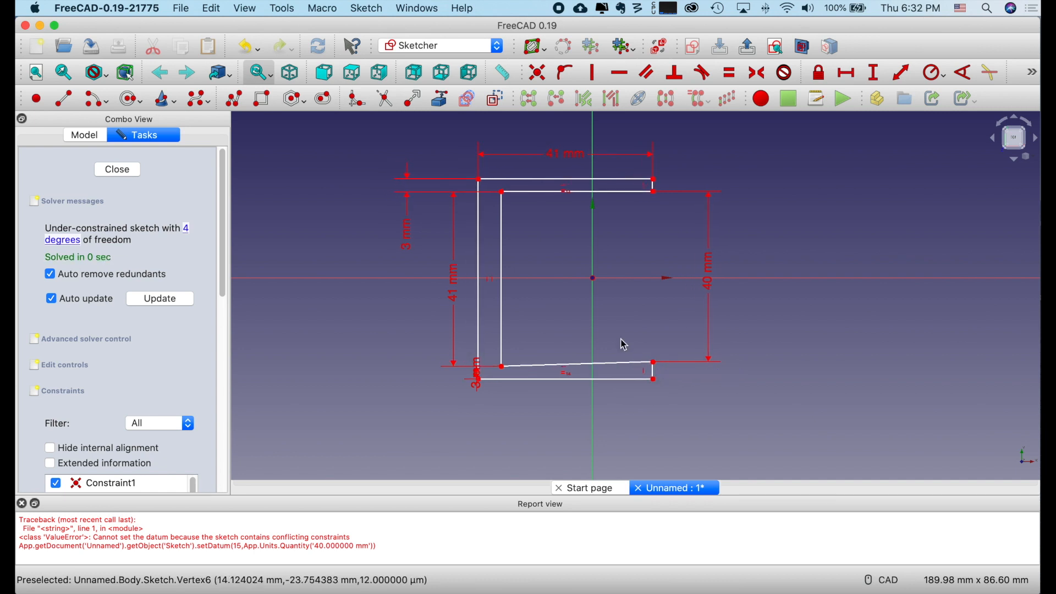
Constrain the horizontal distance between the upper inner and outer corners of the back to 3 mm.
click(502, 193)
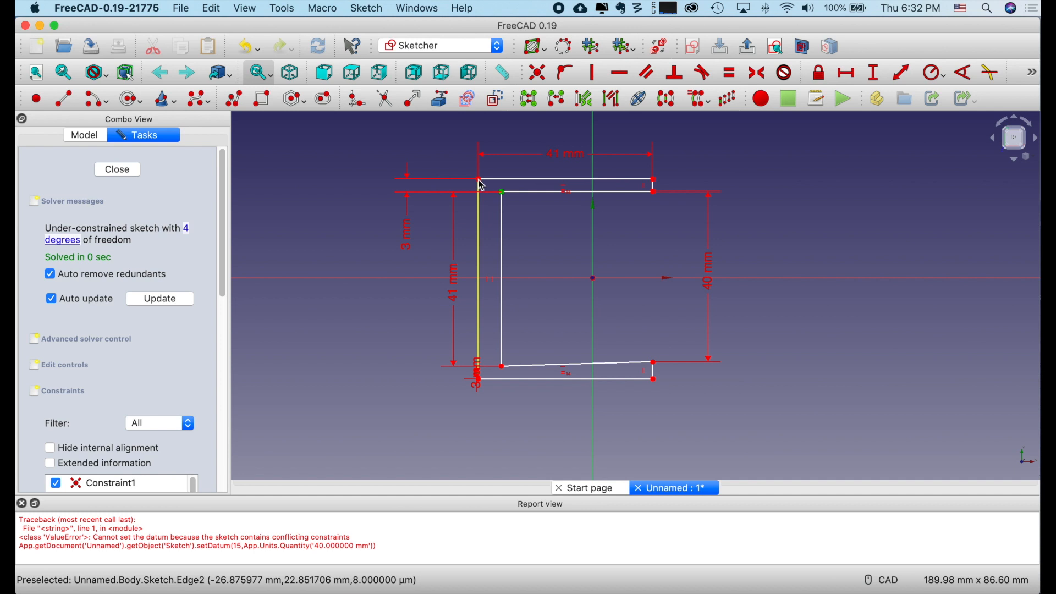
click(478, 180)
click(478, 179)
click(479, 223)
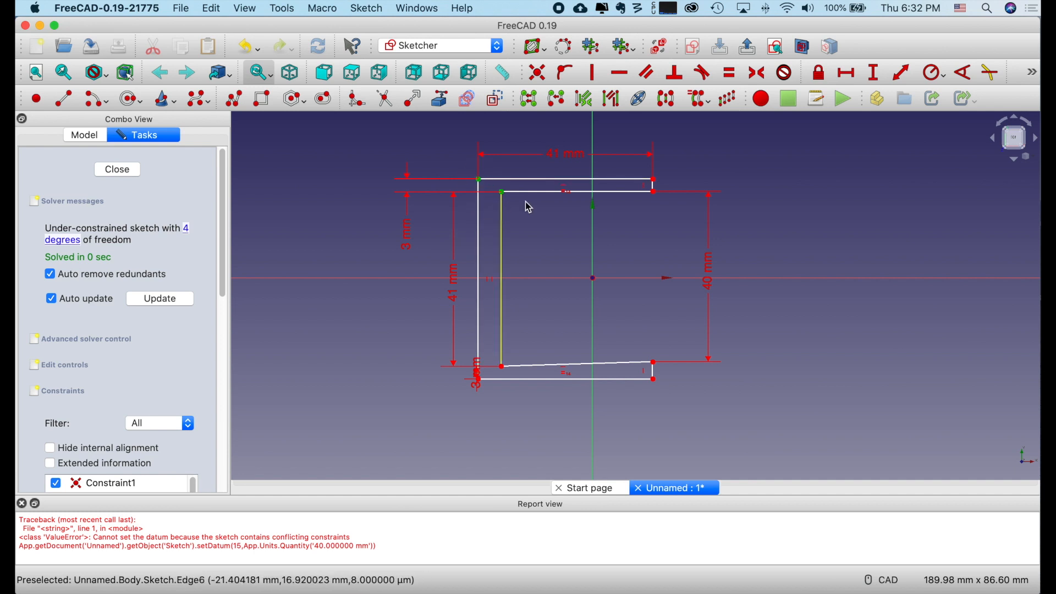
click(849, 74)
text(3)
key(Return)
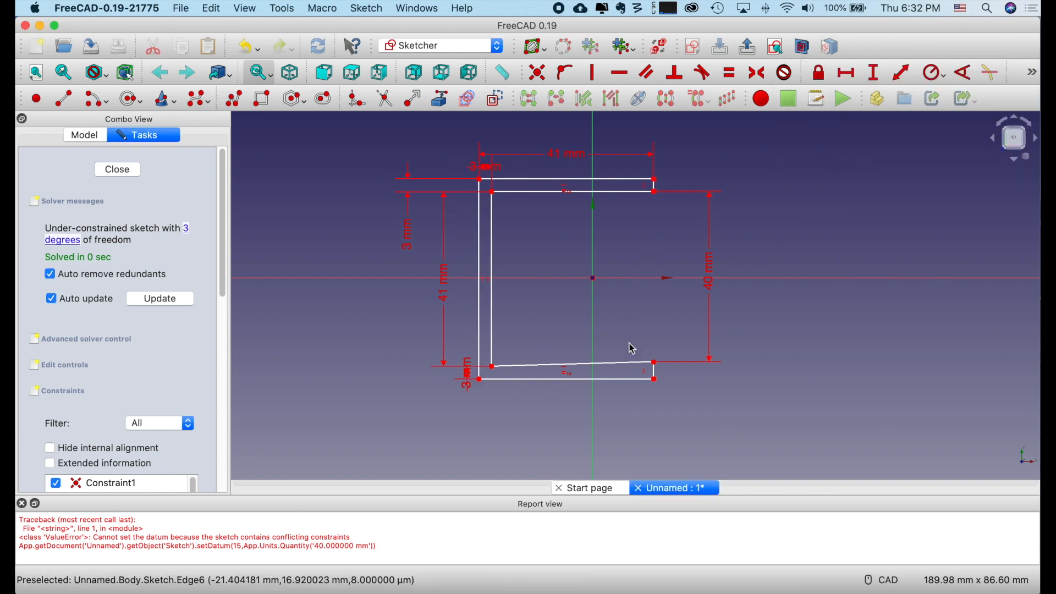
Make the inner back edge's endpoints symmetric about the horizontal axis and move the 3 mm back-thickness dimension clear of the profile.
mouse_move(605, 365)
mouse_down()
mouse_move(601, 307)
mouse_move(653, 377)
mouse_move(583, 385)
mouse_move(575, 354)
mouse_move(614, 367)
mouse_move(608, 358)
mouse_up()
click(500, 186)
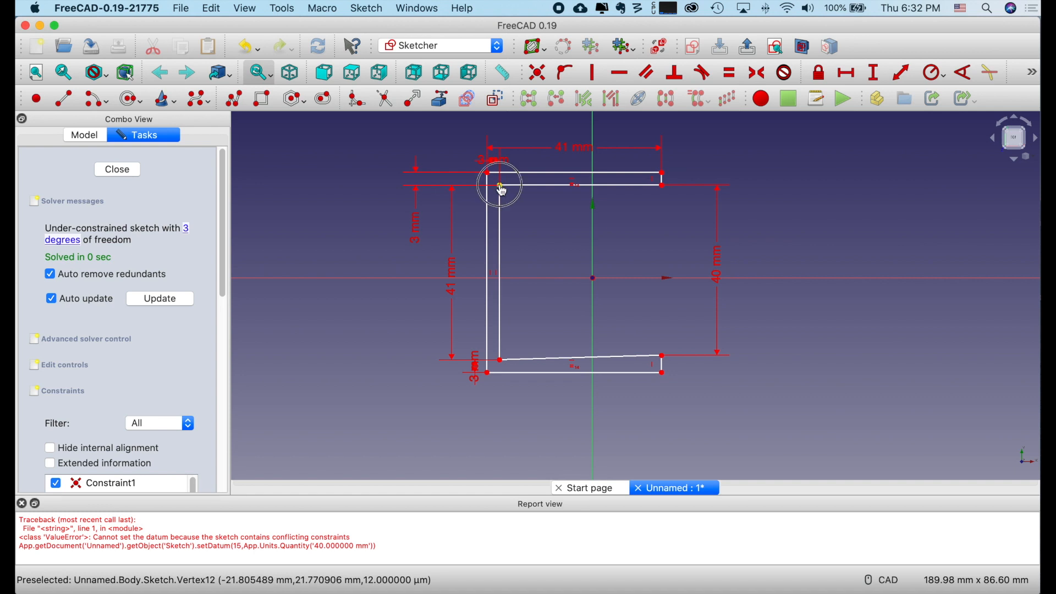
click(502, 362)
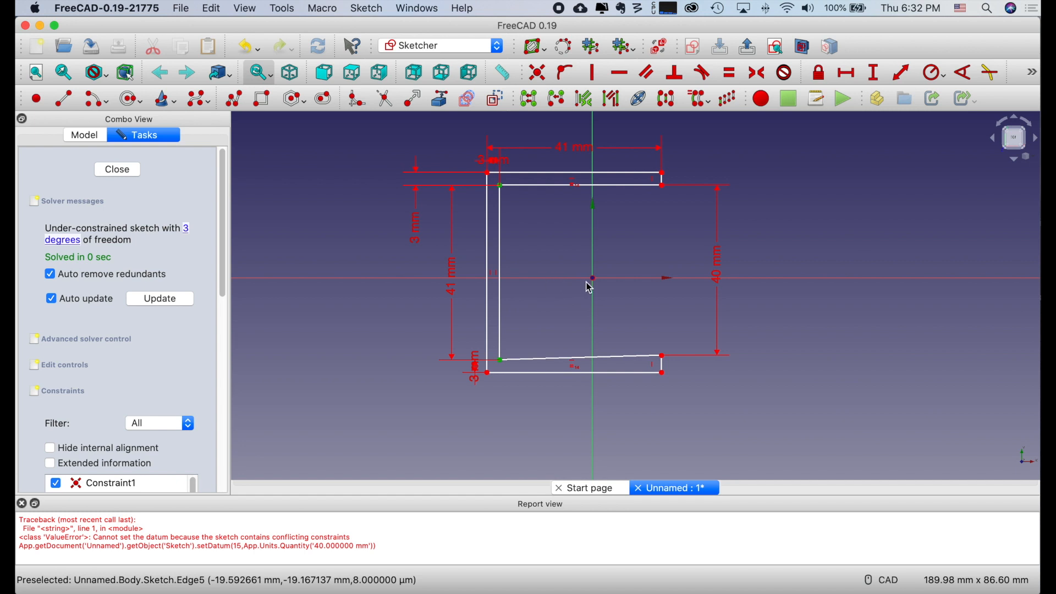
click(536, 278)
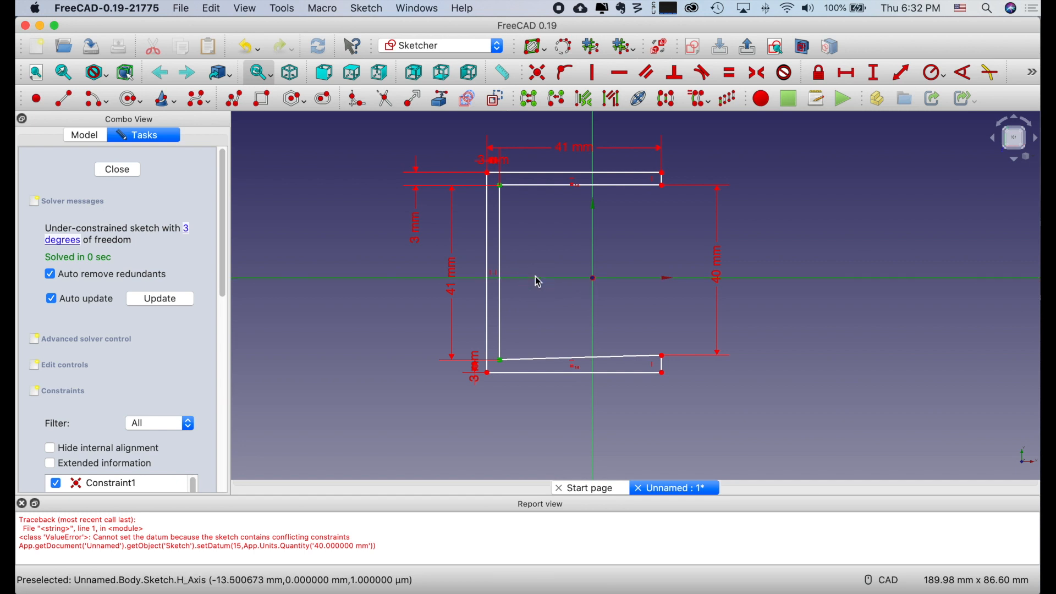
click(761, 74)
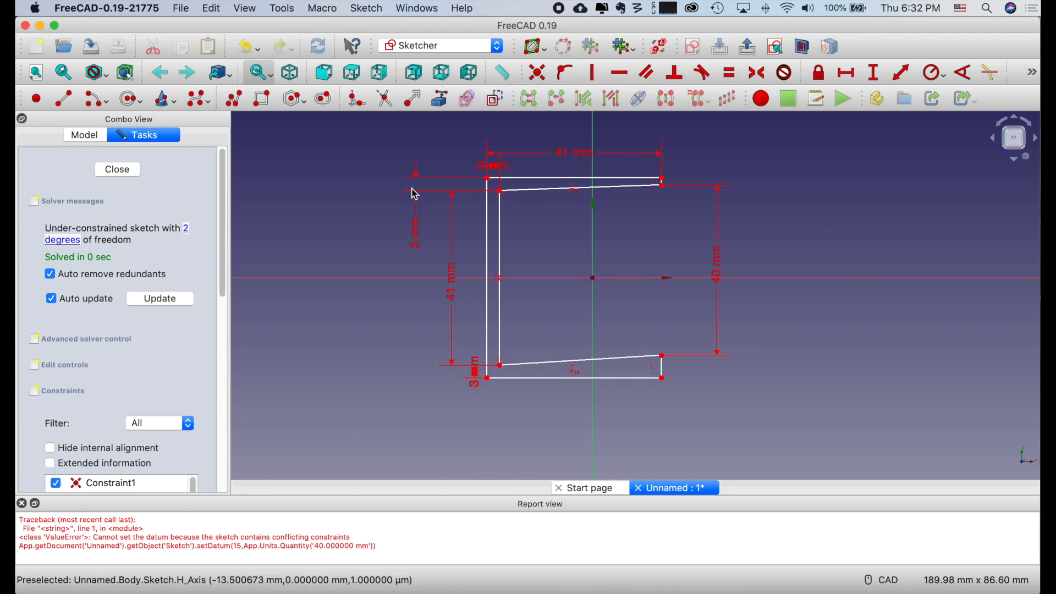
mouse_move(518, 178)
mouse_down()
mouse_move(442, 186)
mouse_move(678, 184)
mouse_move(523, 193)
mouse_move(448, 164)
mouse_up()
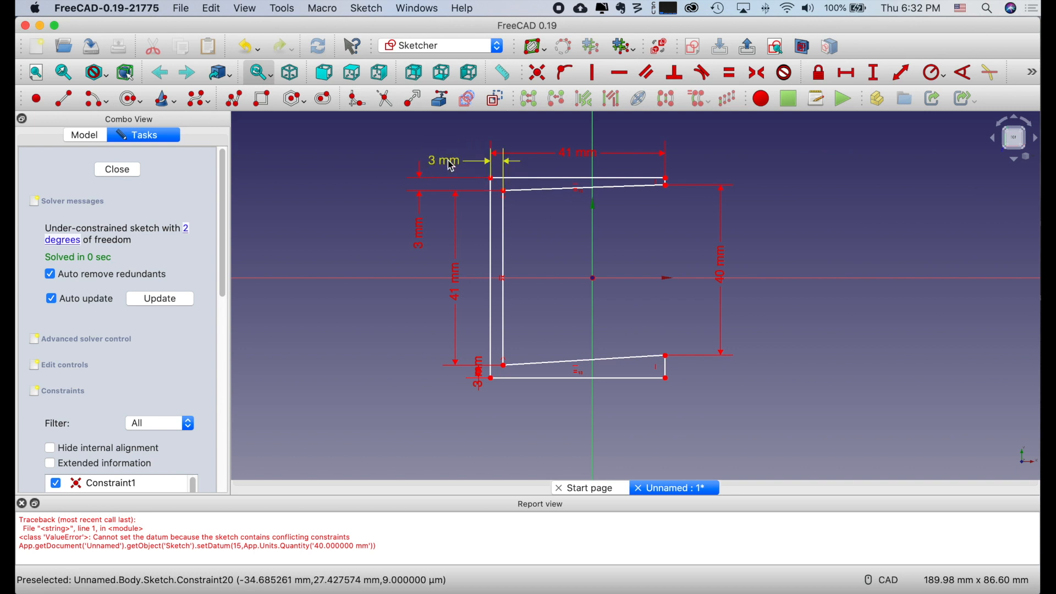
Make the endpoints of the lower arm's outer edge symmetric about the vertical axis.
click(543, 193)
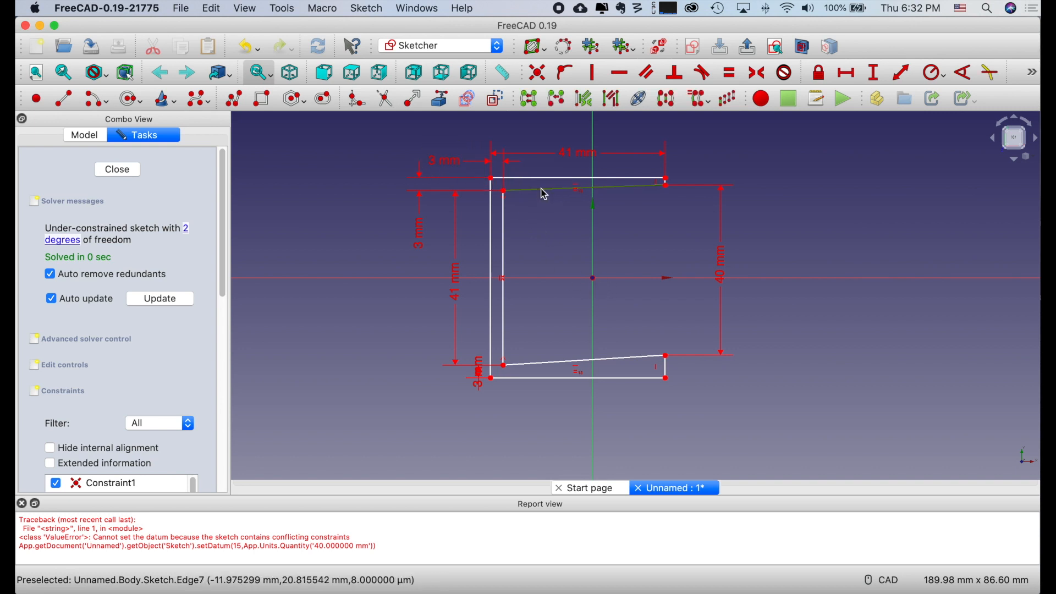
mouse_move(502, 233)
mouse_down()
mouse_move(567, 231)
mouse_move(523, 236)
mouse_move(539, 238)
mouse_up()
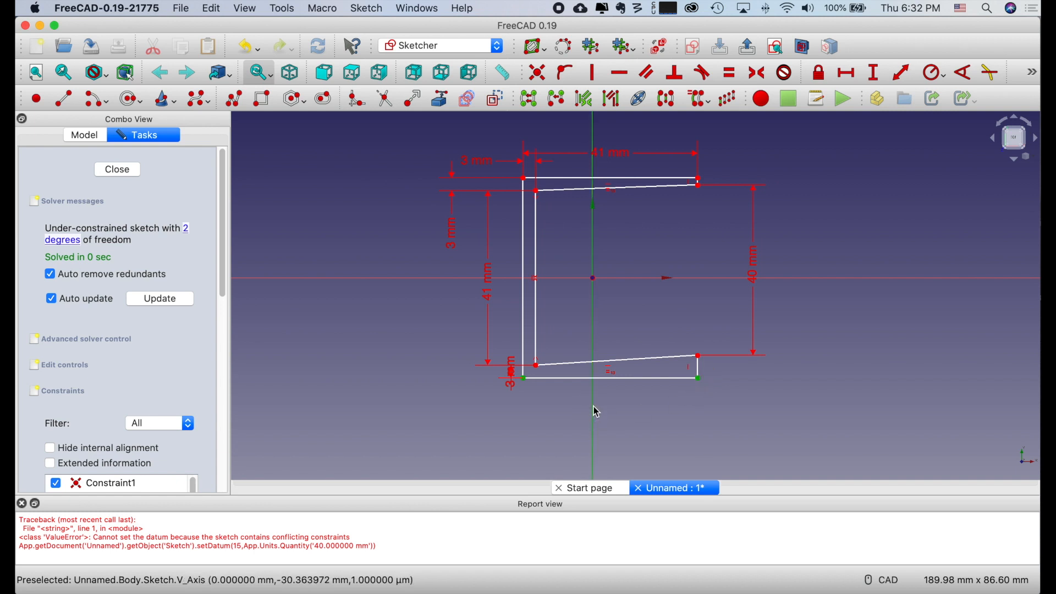
click(762, 73)
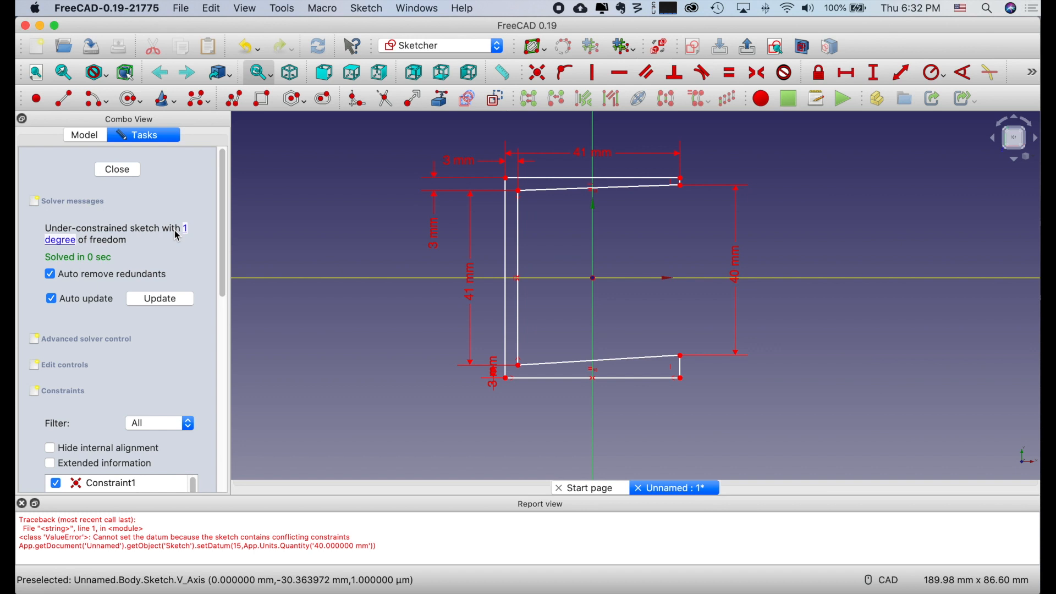
Pull the upper arm's inner edge to test its freedom and move the lower 3 mm thickness dimension clear of the profile.
drag(578, 189, 617, 195)
click(578, 178)
click(521, 191)
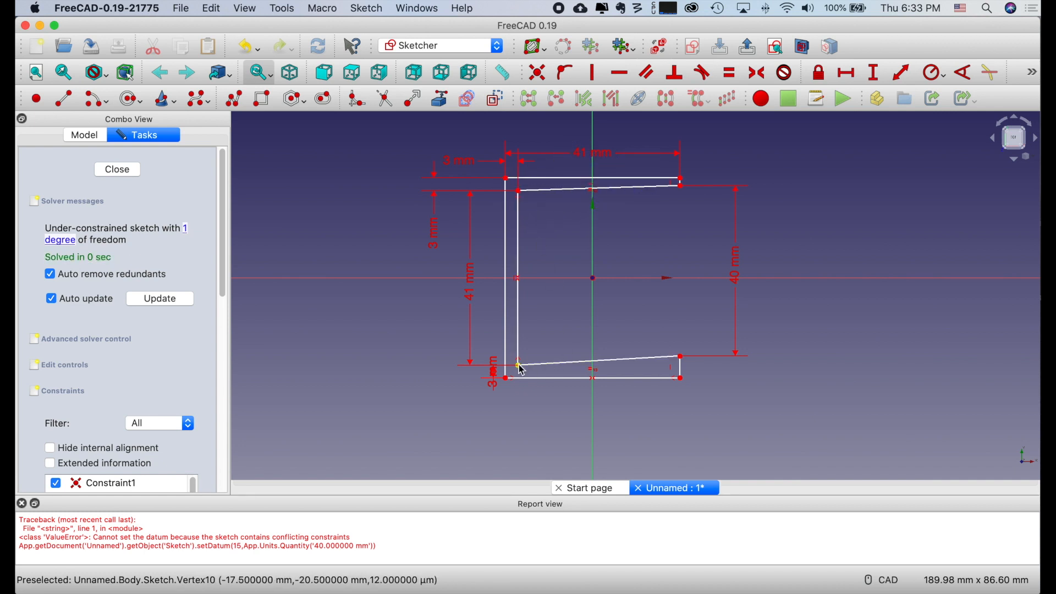
drag(495, 371, 411, 374)
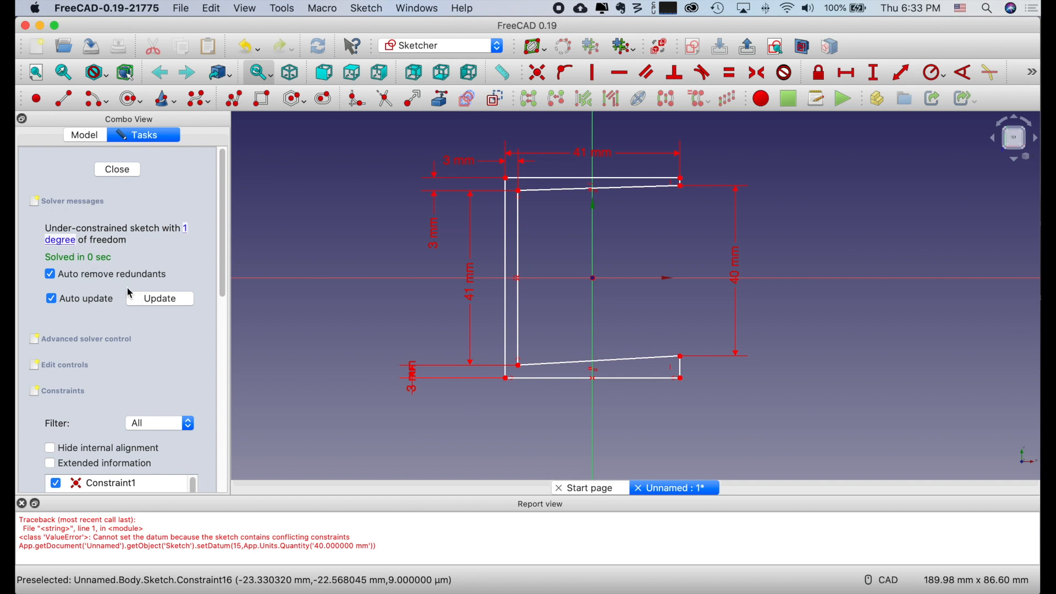
Highlight the elements that are still unconstrained and pull the lower arm's inner edge to check how it moves.
click(69, 247)
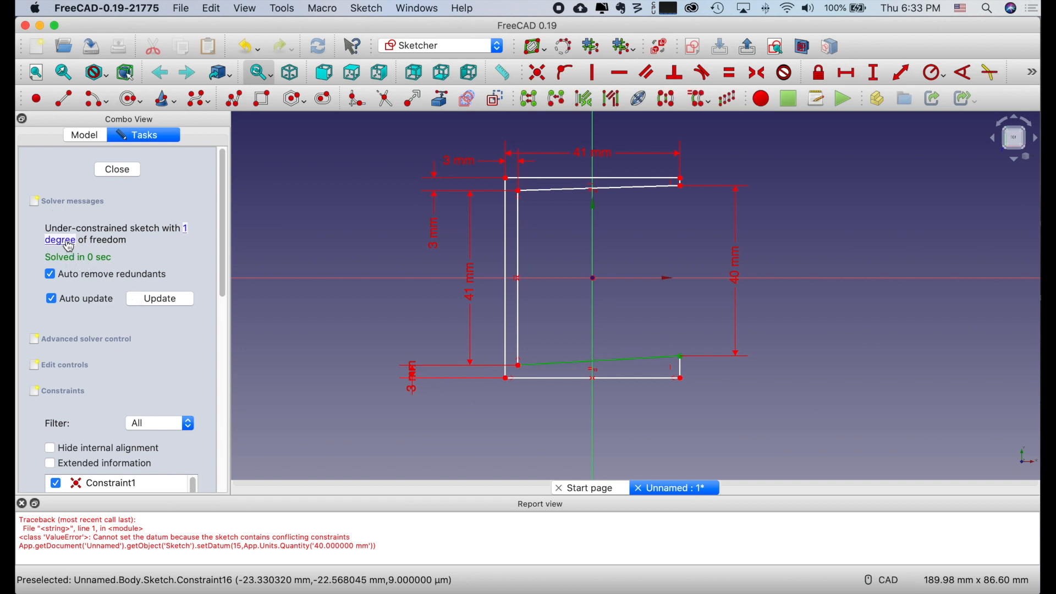
mouse_move(648, 361)
mouse_down()
mouse_move(653, 348)
mouse_move(654, 370)
mouse_up()
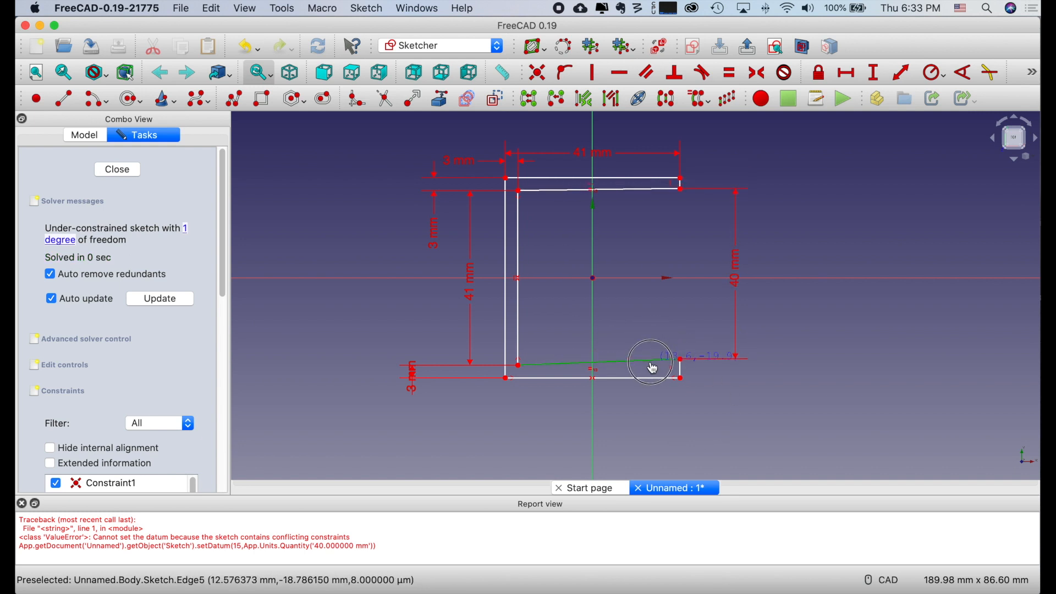
mouse_move(654, 370)
mouse_down()
mouse_move(654, 357)
mouse_move(653, 378)
mouse_move(652, 366)
mouse_up()
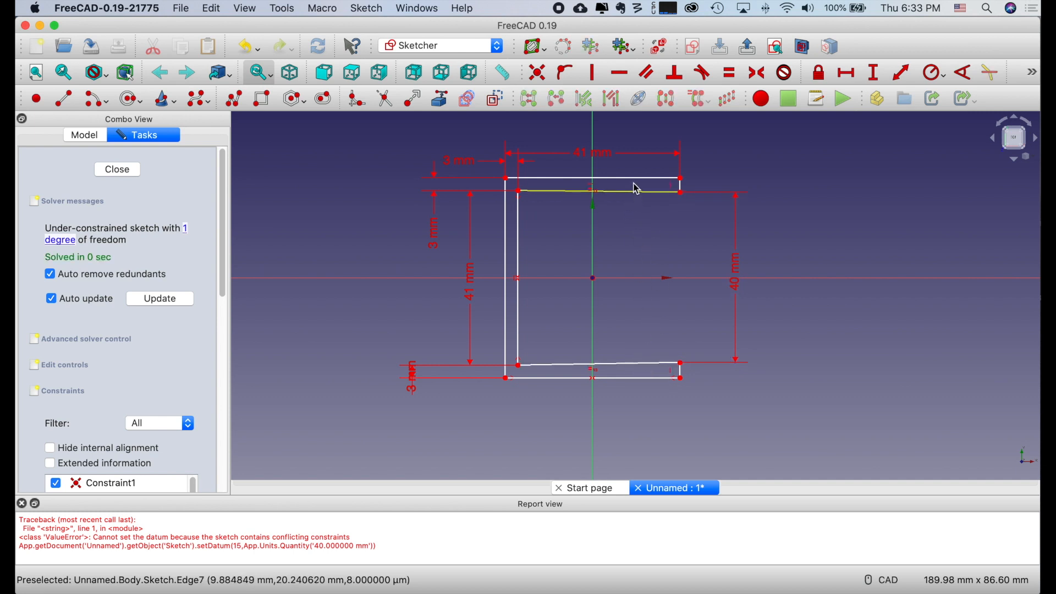
Constrain the upper arm's inner edge to horizontal and close the sketch.
click(641, 196)
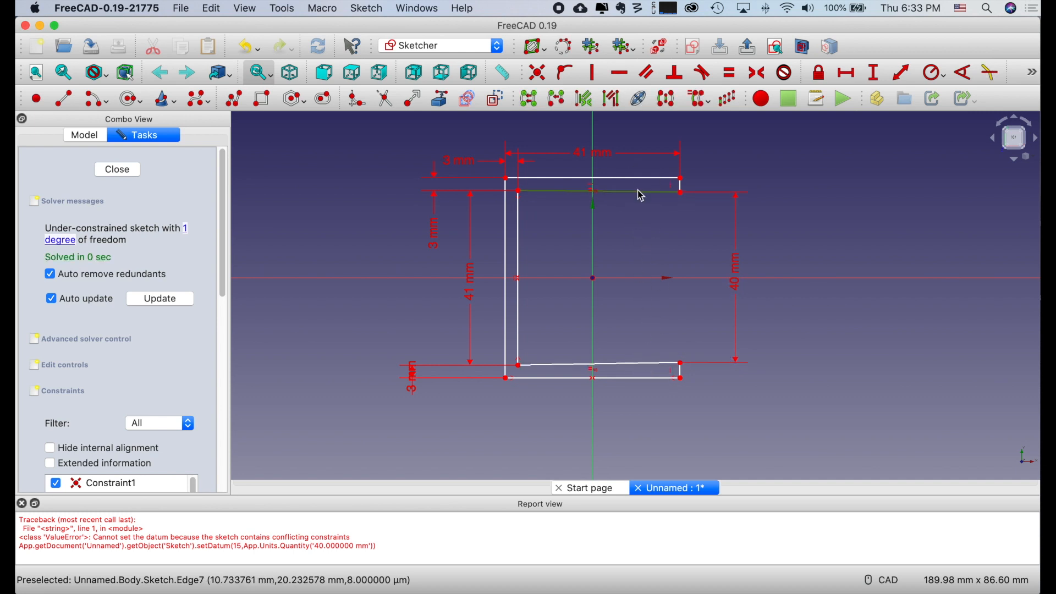
click(626, 75)
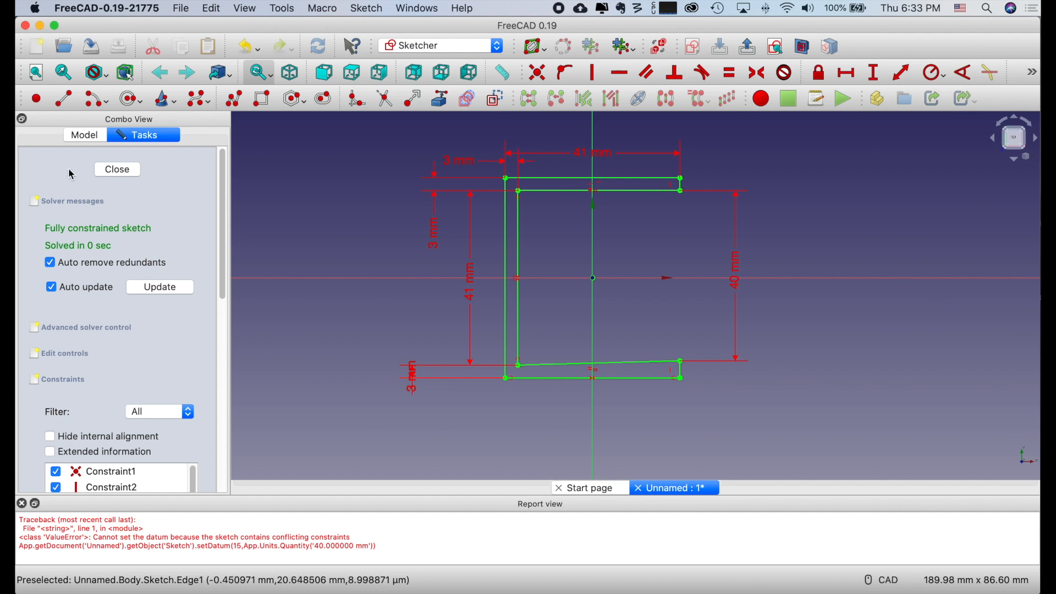
click(118, 169)
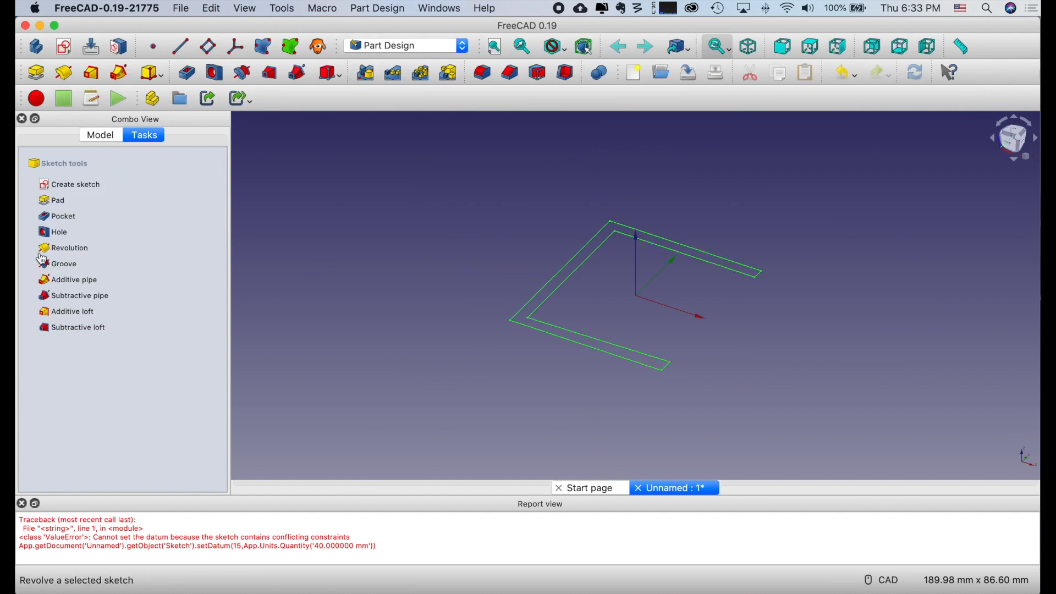
Pad the C-shaped profile to a length of 120 mm.
click(60, 202)
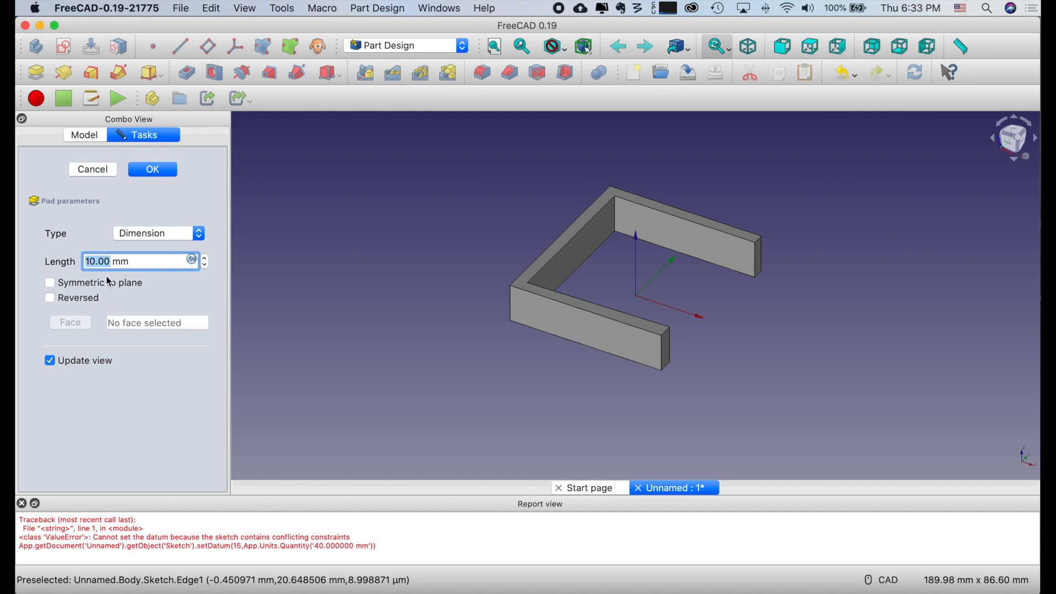
text(120)
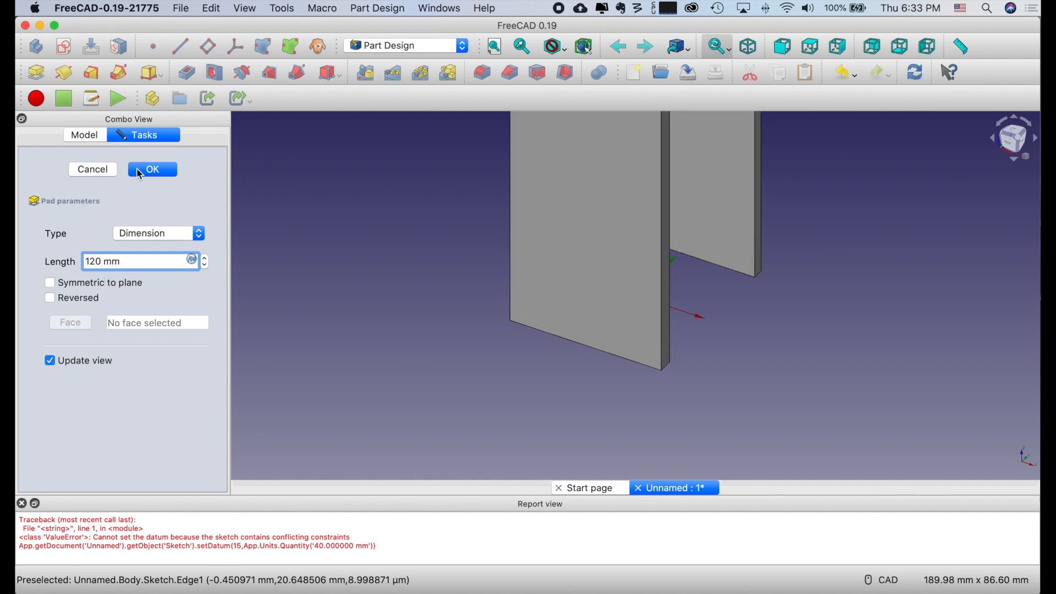
click(142, 172)
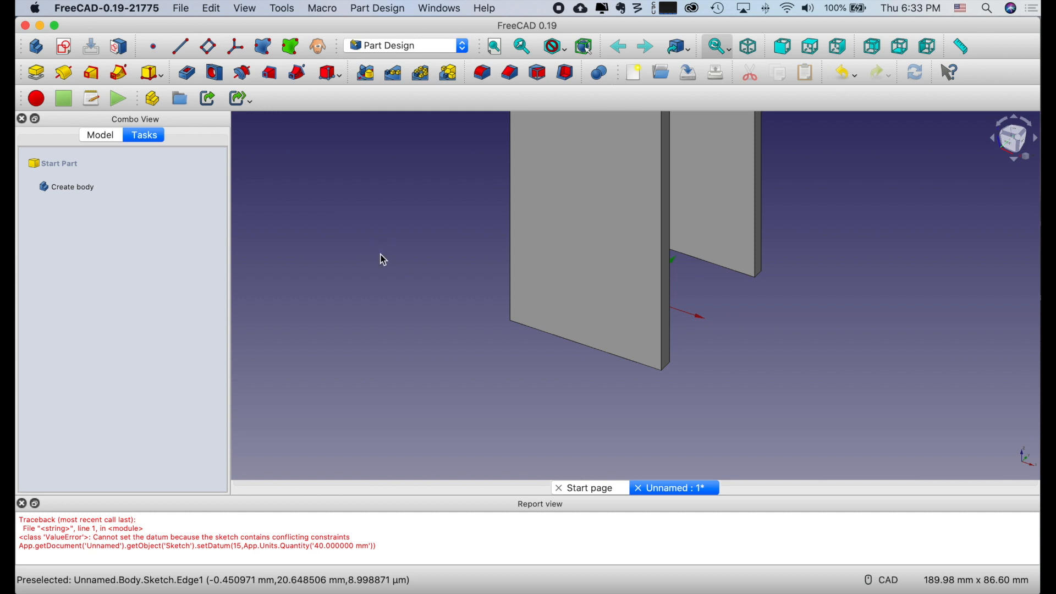
middle_drag(384, 260, 361, 390)
scroll(361, 390, down, 3)
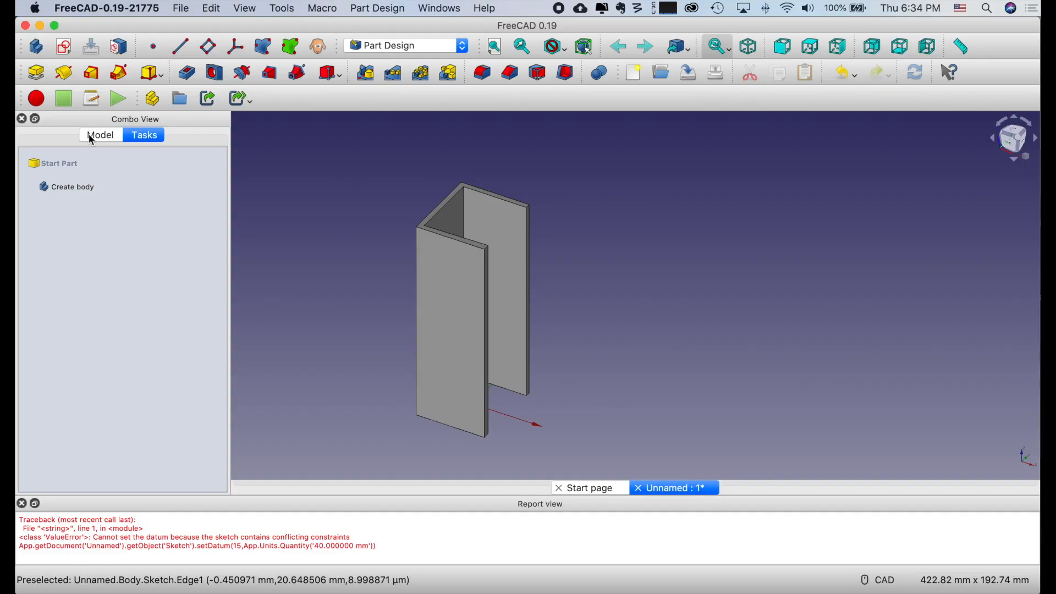
Set the pad's length to 10 mm.
click(90, 134)
double_click(88, 223)
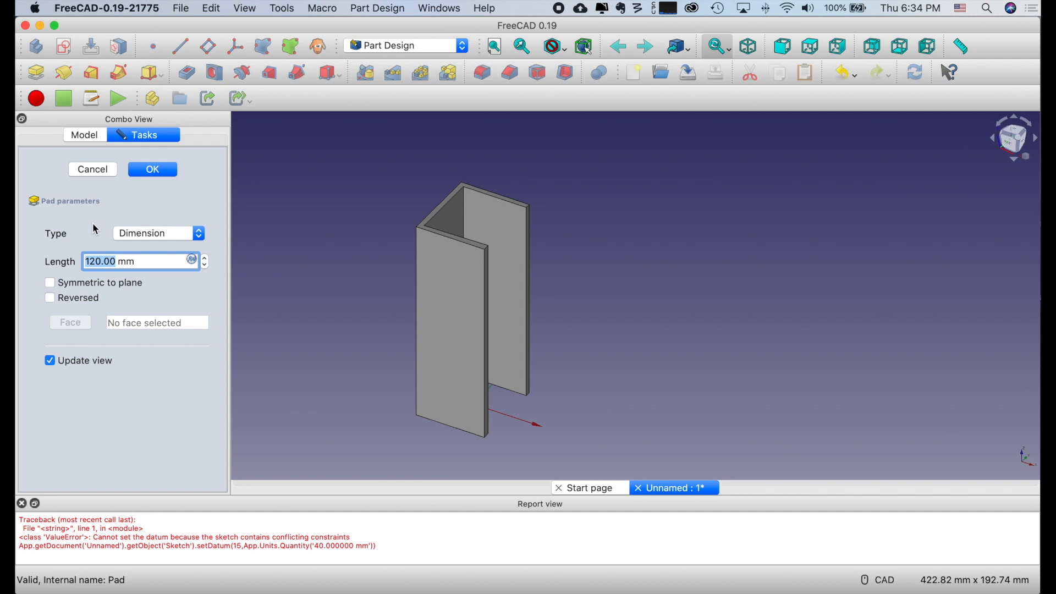
text(10)
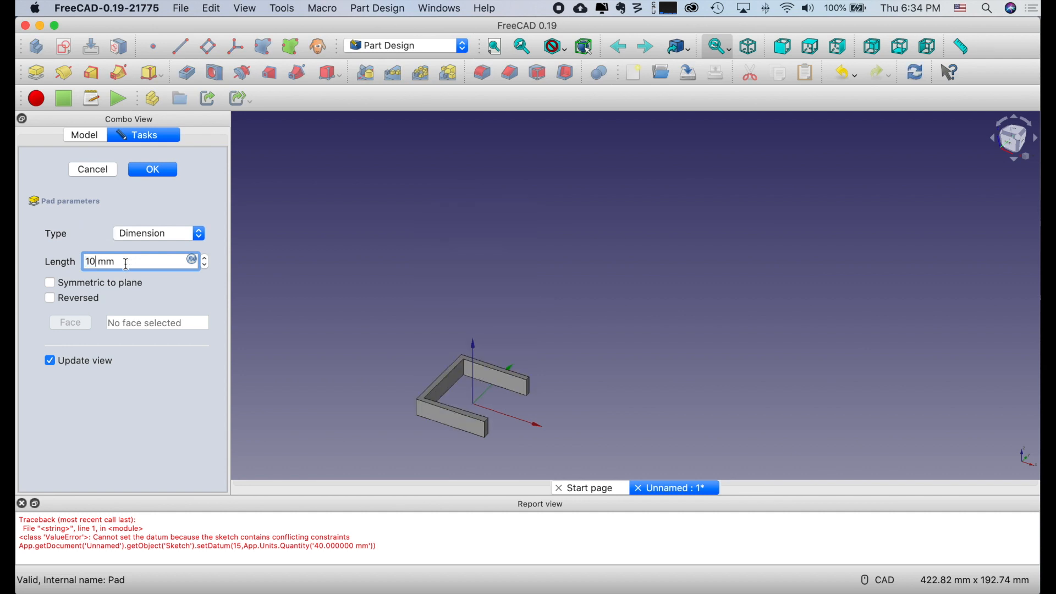
key(Return)
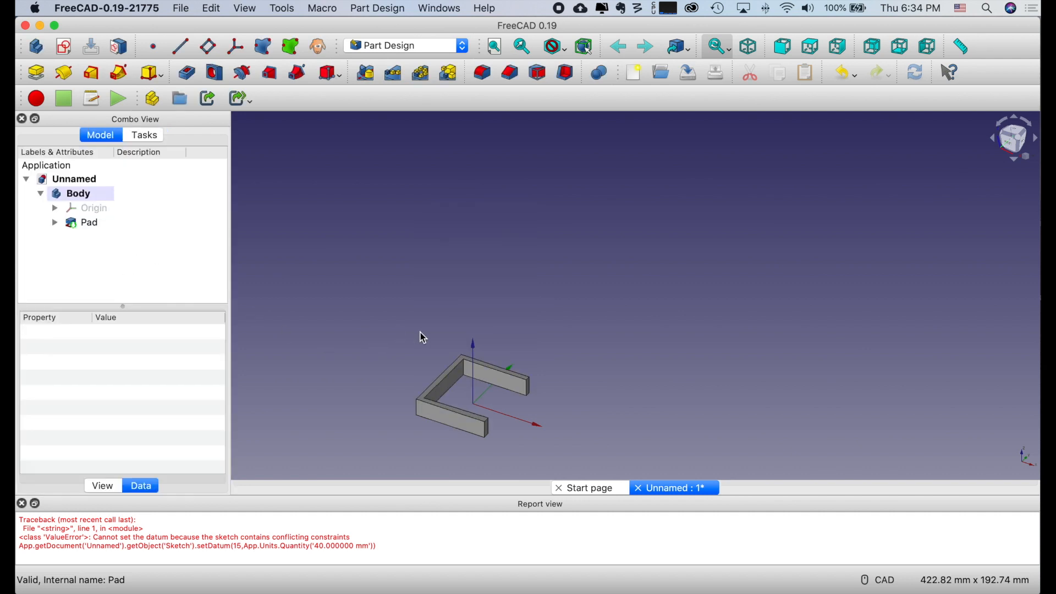
Open the export of the body with the STL Mesh format chosen and cancel it without saving a file.
click(63, 196)
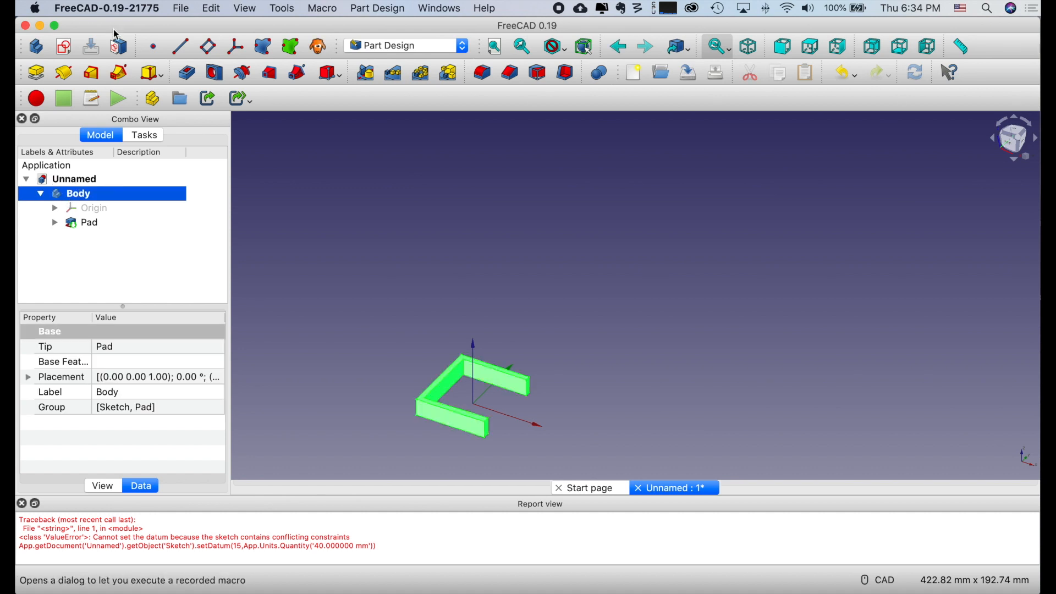
click(181, 8)
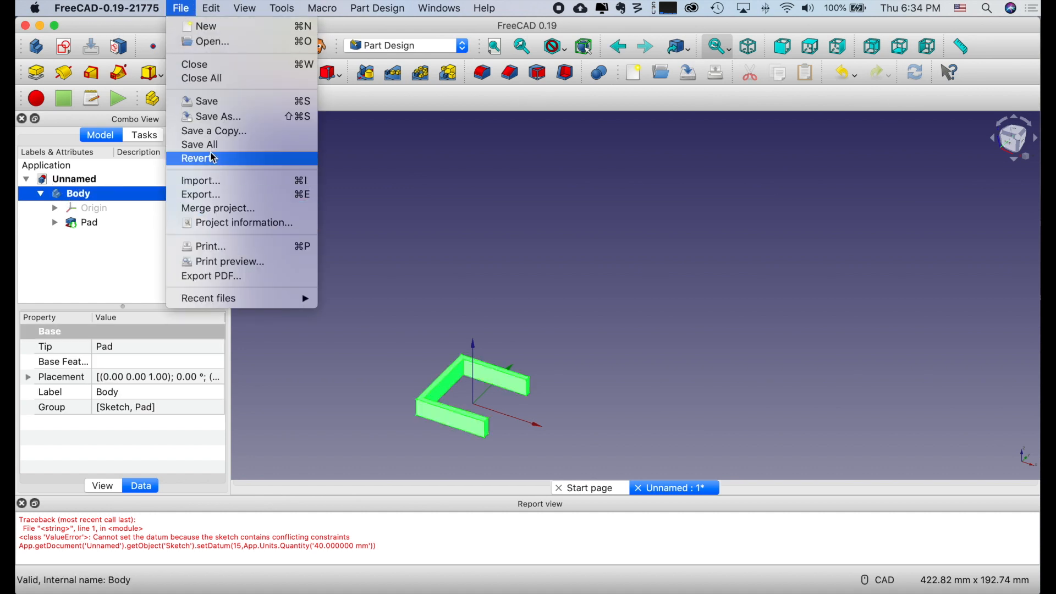
click(213, 195)
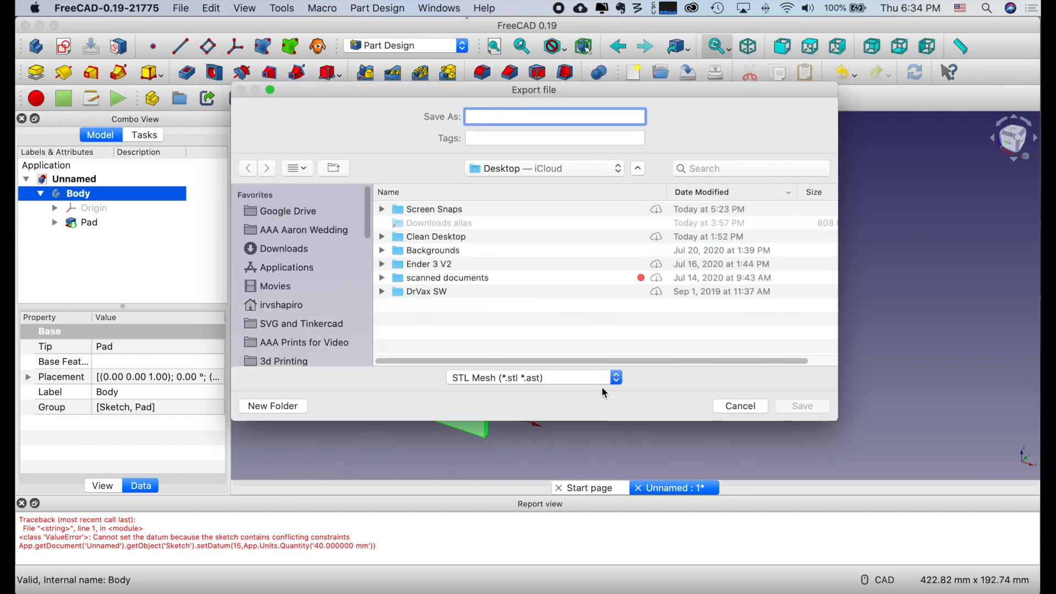
click(609, 380)
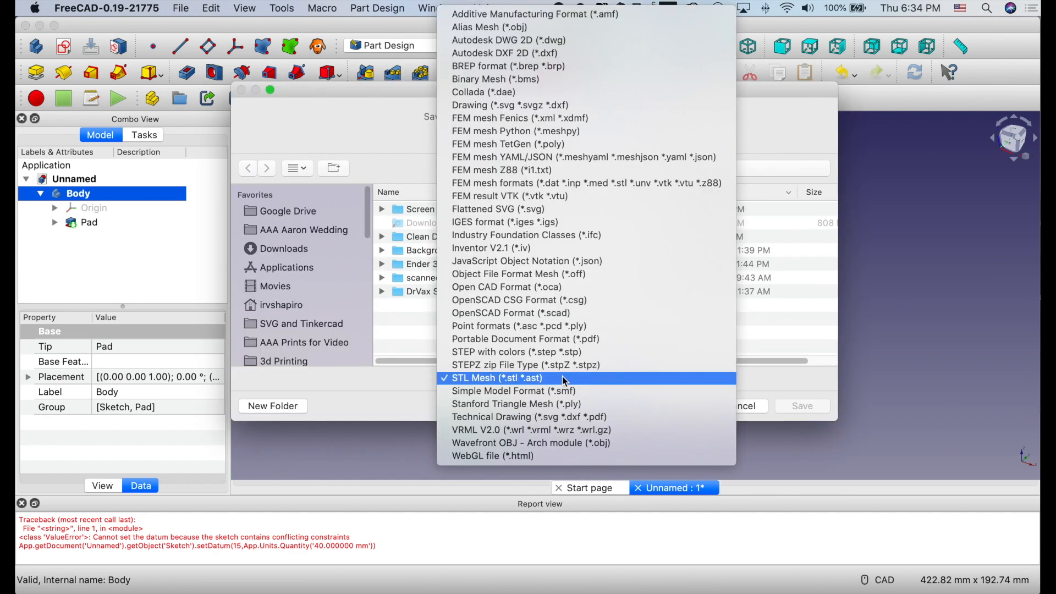
click(498, 378)
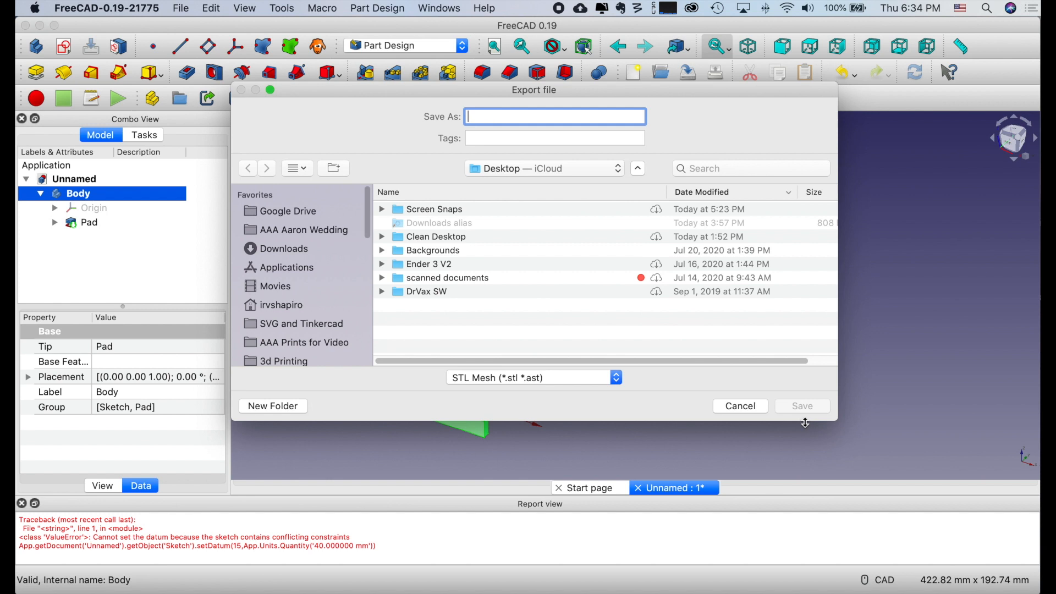
click(743, 407)
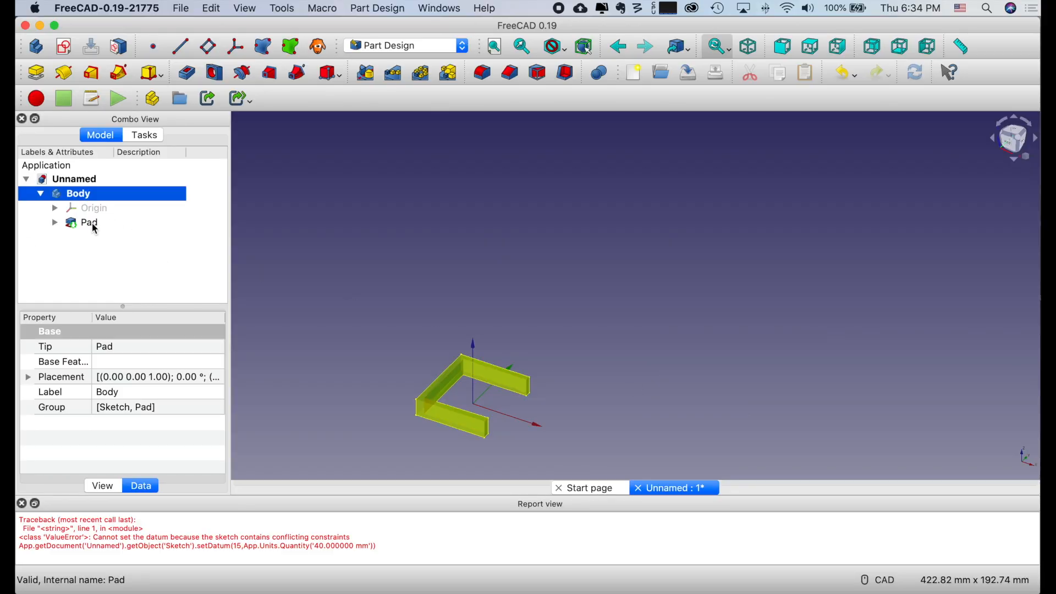
Set the pad's length to 120 mm.
double_click(93, 224)
text(120)
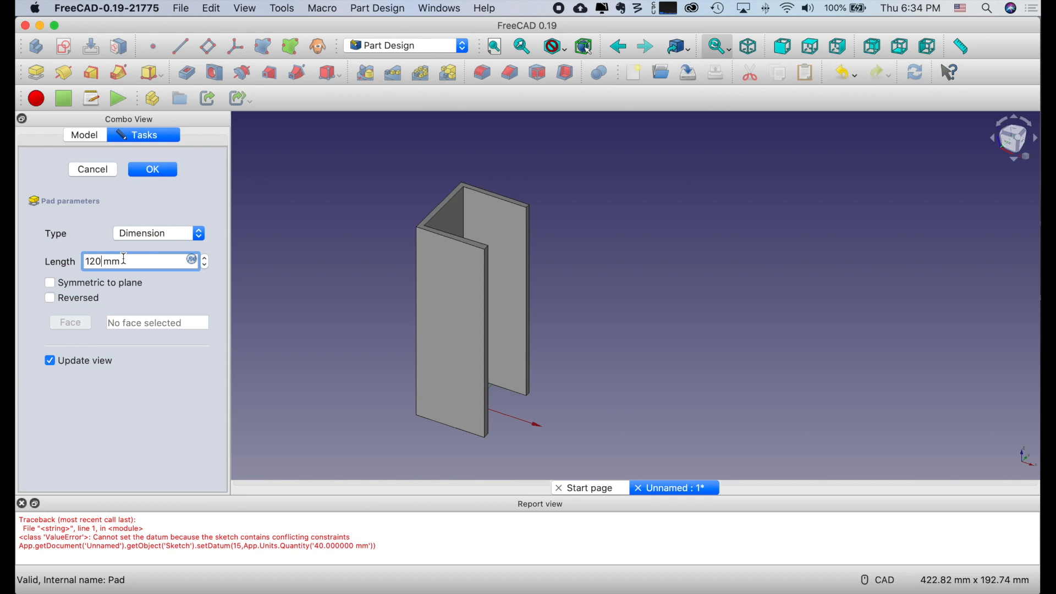
key(Return)
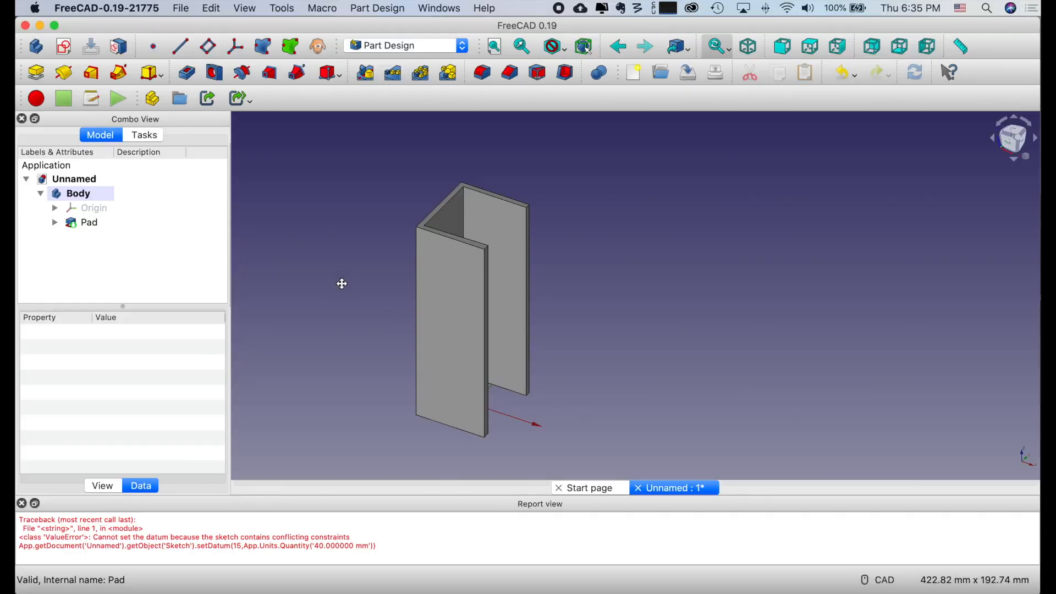
Create a new sketch on the outer face of the clamp's back.
middle_drag(344, 288, 525, 282)
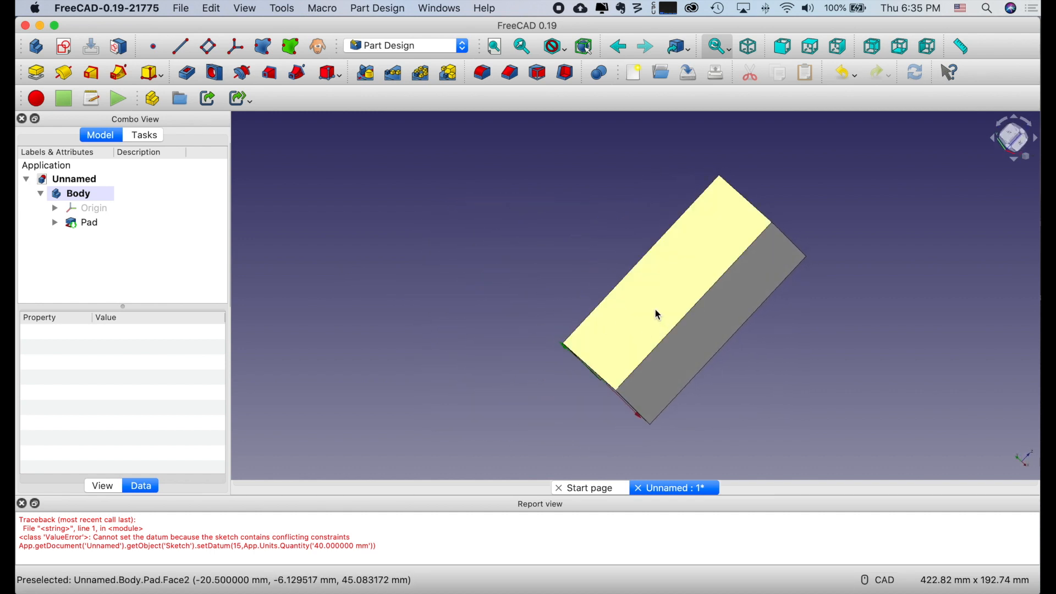
click(659, 315)
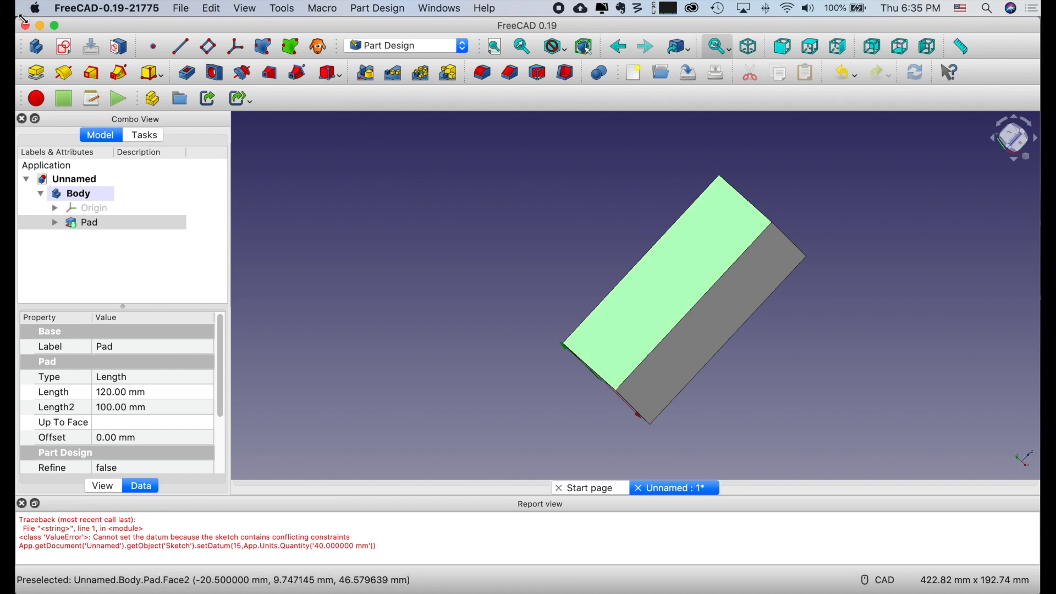
click(64, 47)
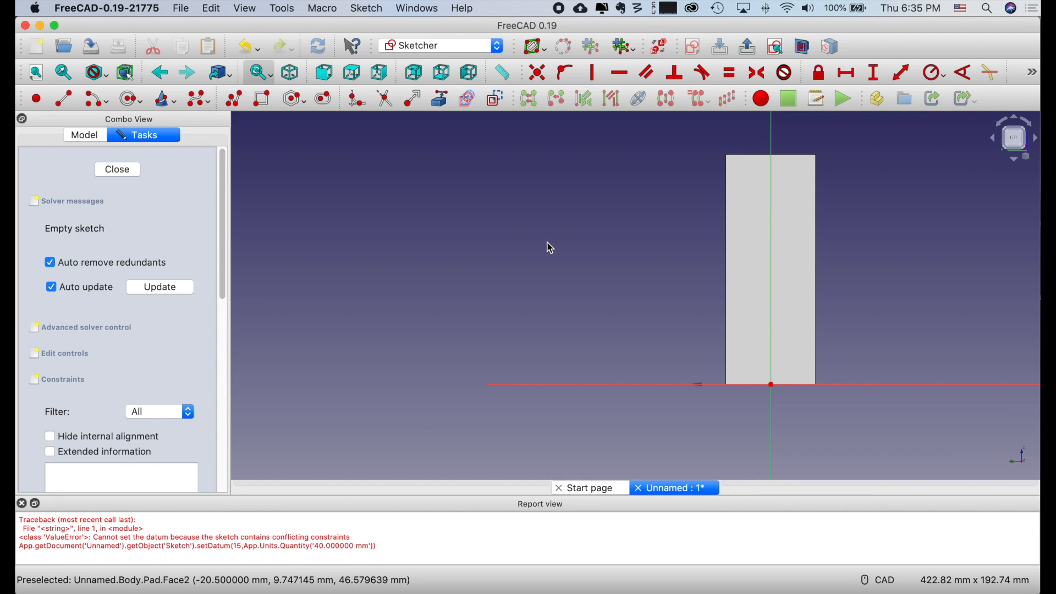
Sketch a wide, low rectangle across the vertical axis near the back face's lower end and slightly adjust its upper edge.
middle_drag(548, 243, 382, 248)
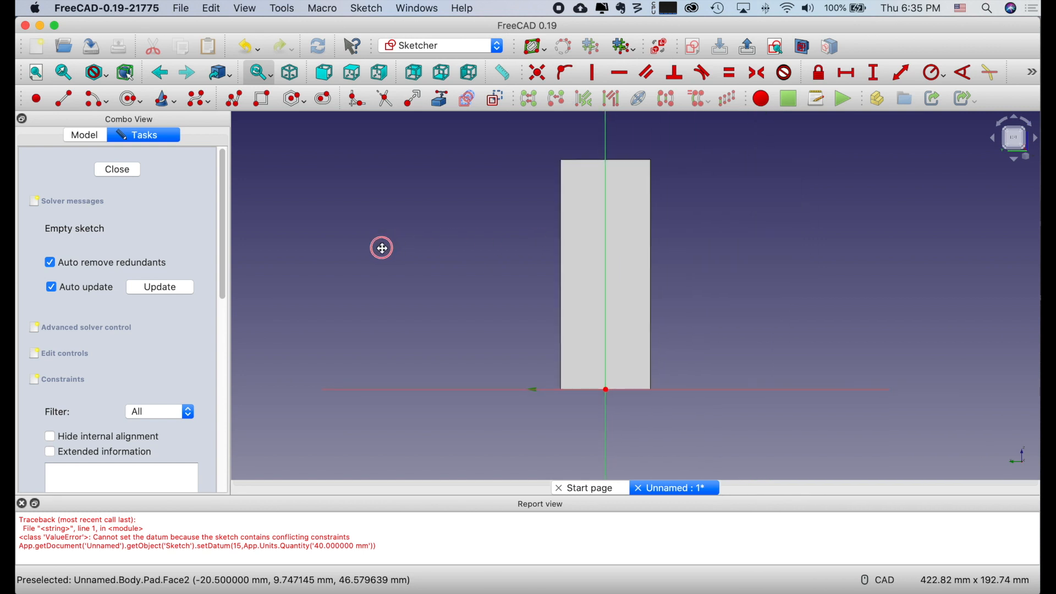
right_click(383, 247)
click(389, 241)
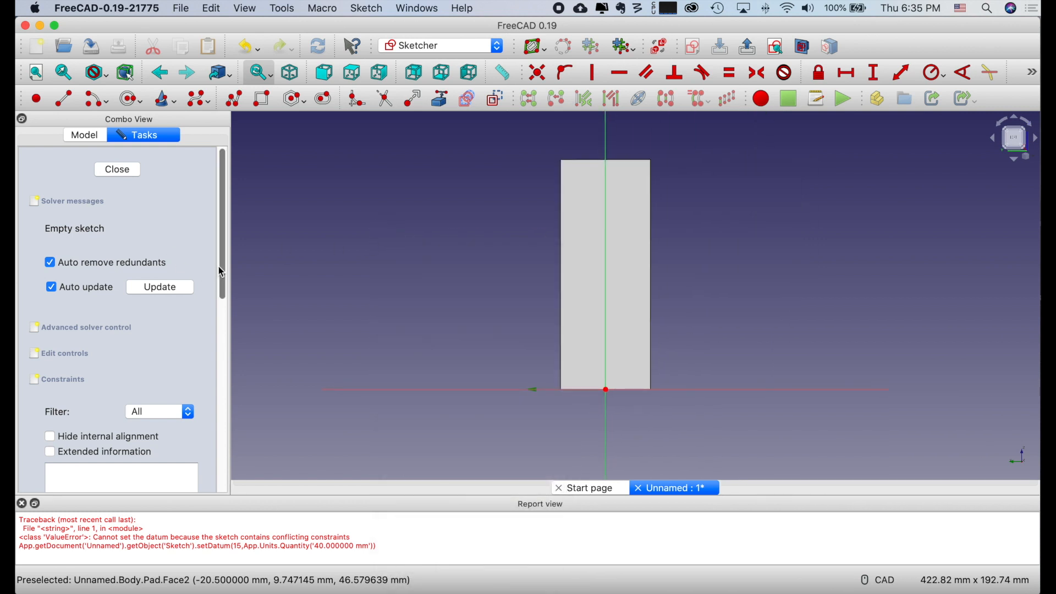
click(262, 98)
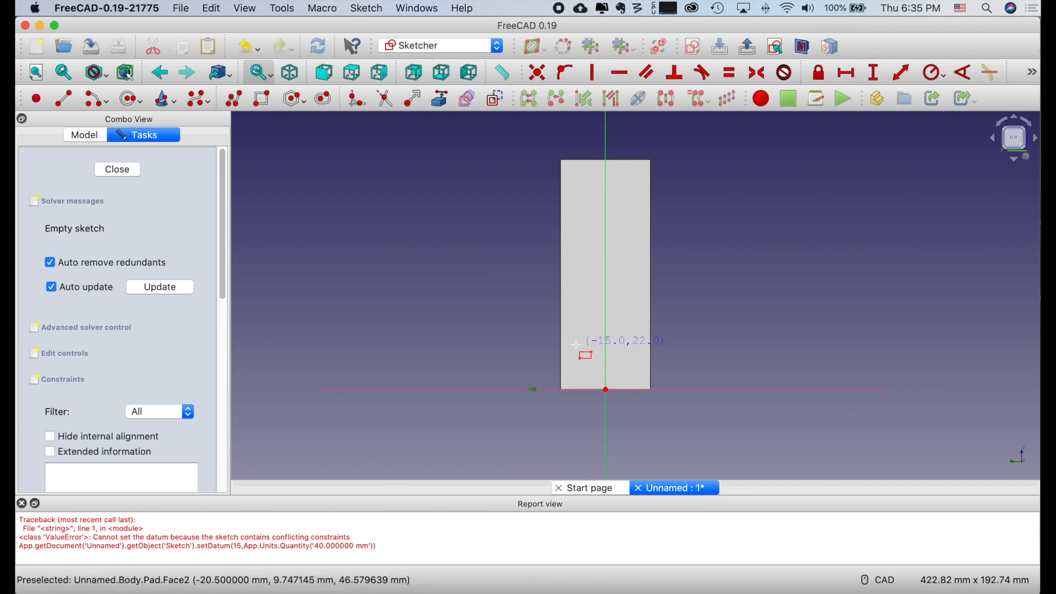
click(638, 363)
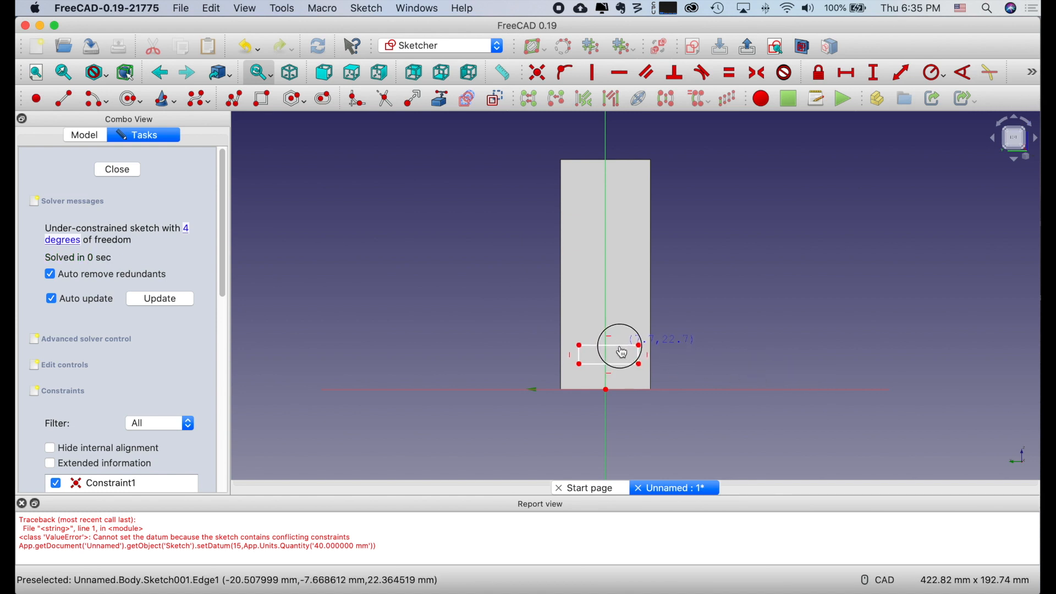
drag(618, 343, 618, 343)
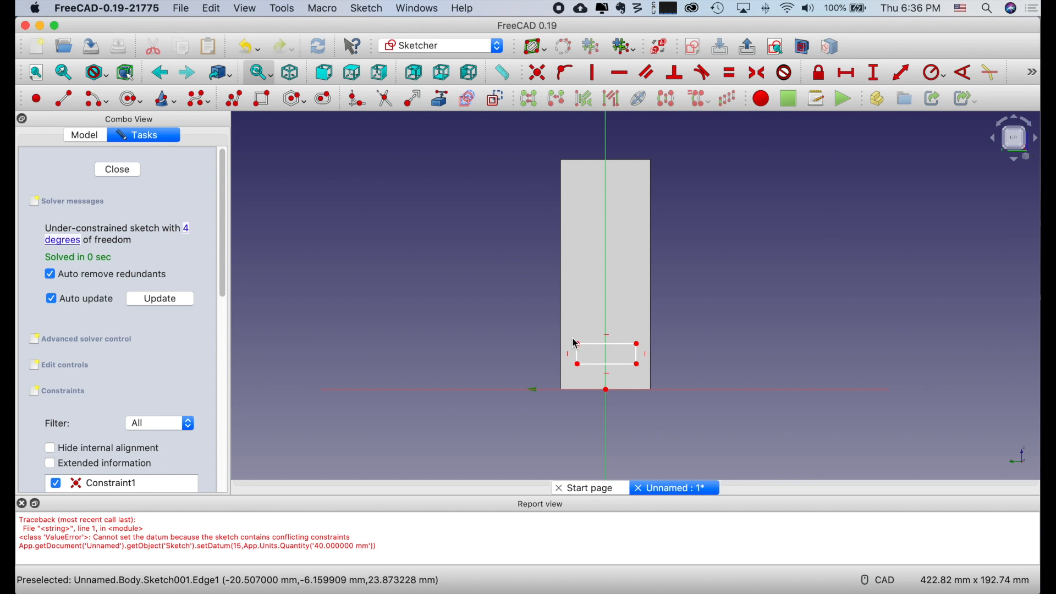
Constrain the rectangle's height to 12 mm and its width to 30 mm, and shift it slightly toward the face's lower end.
click(578, 354)
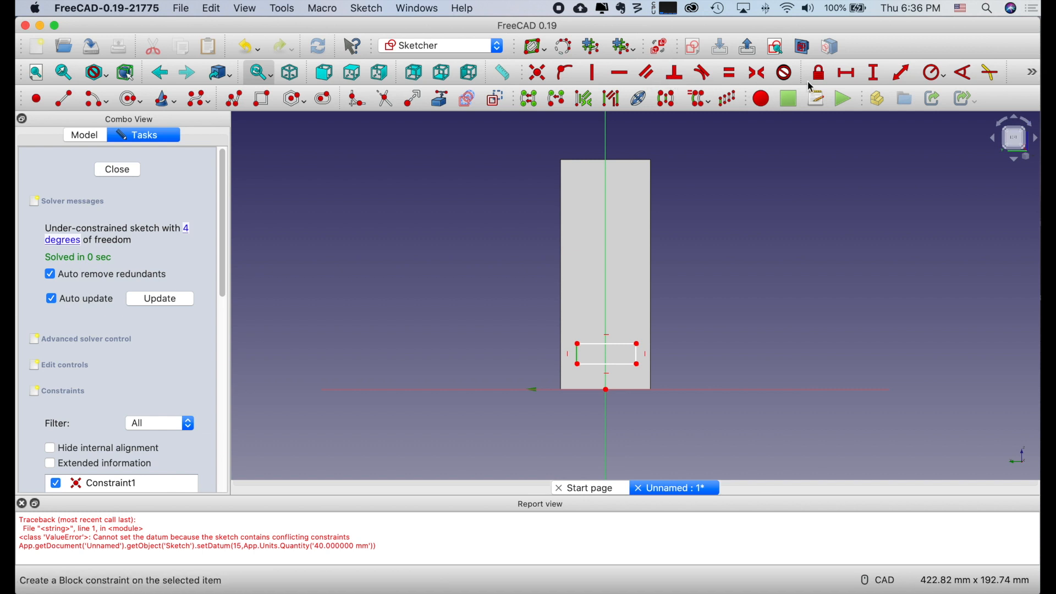
click(877, 73)
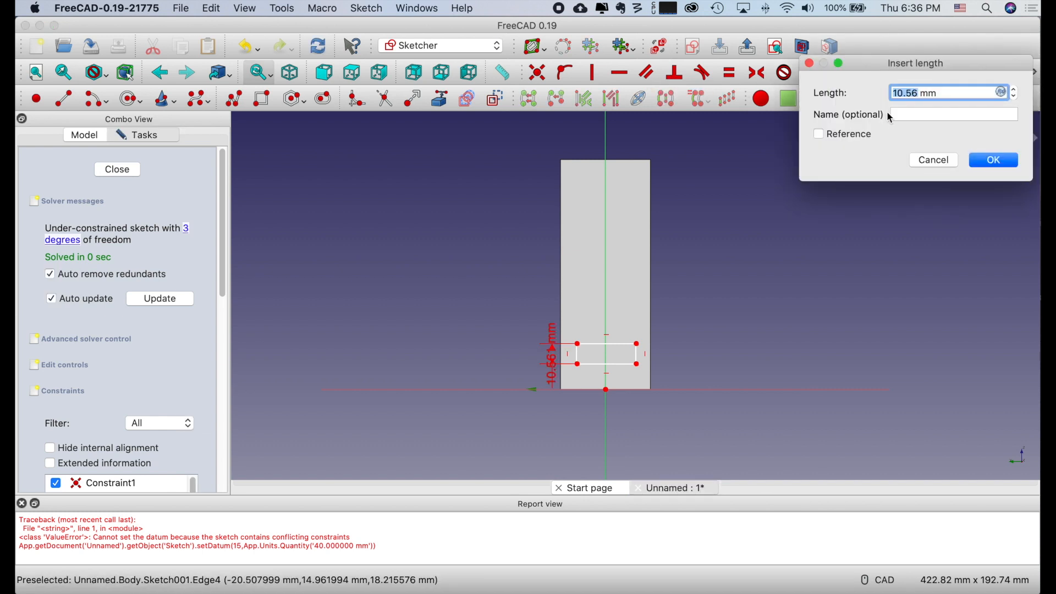
key(Return)
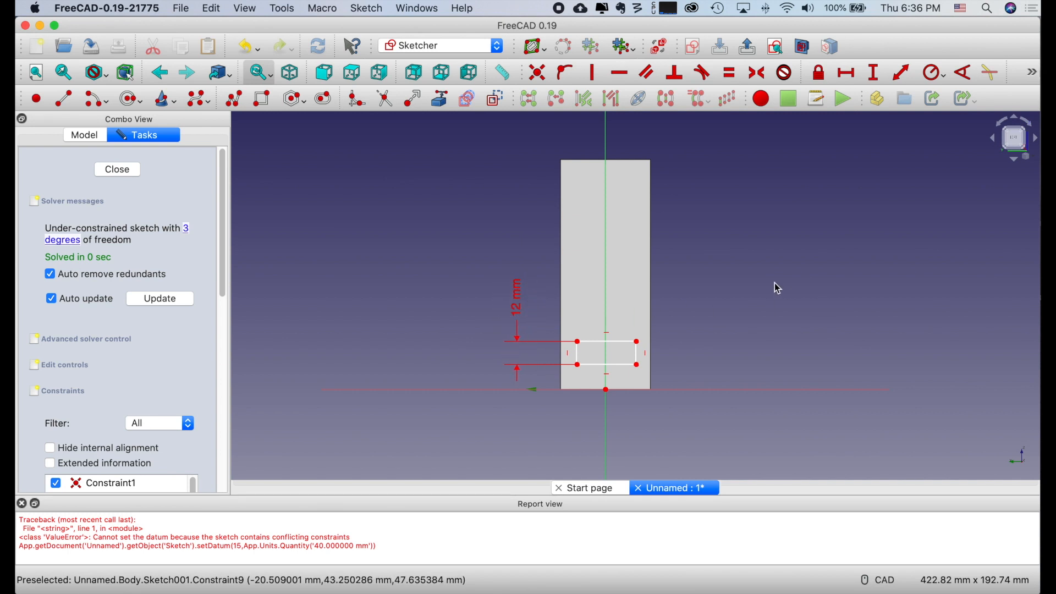
click(622, 346)
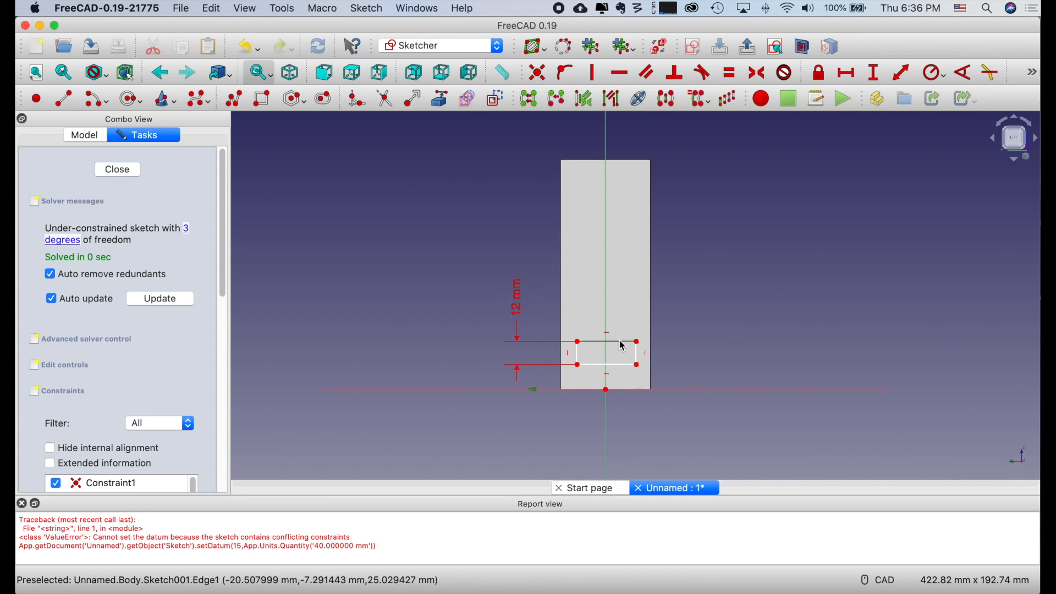
click(850, 75)
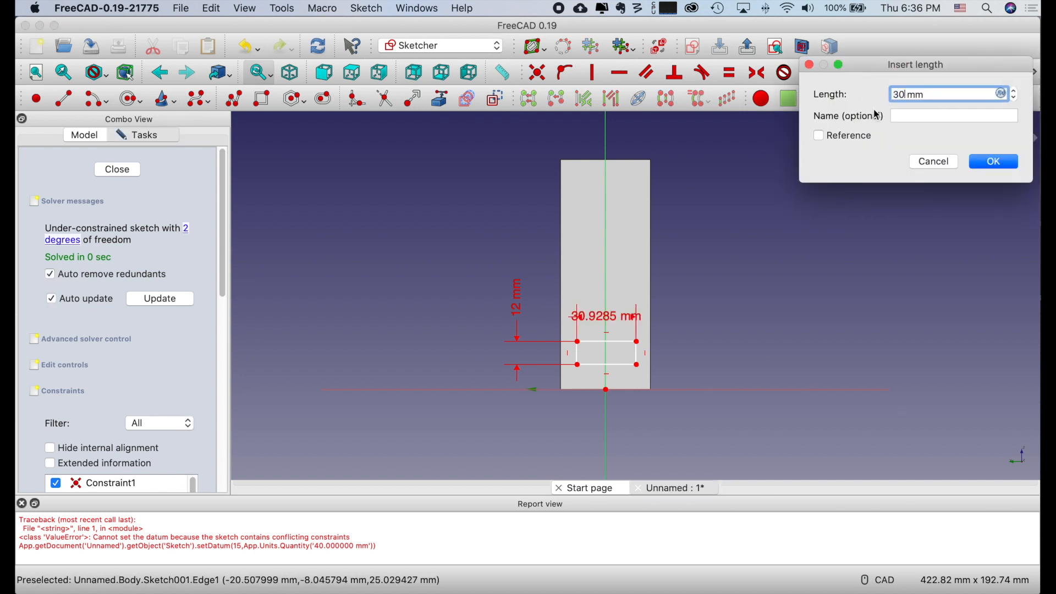
click(993, 161)
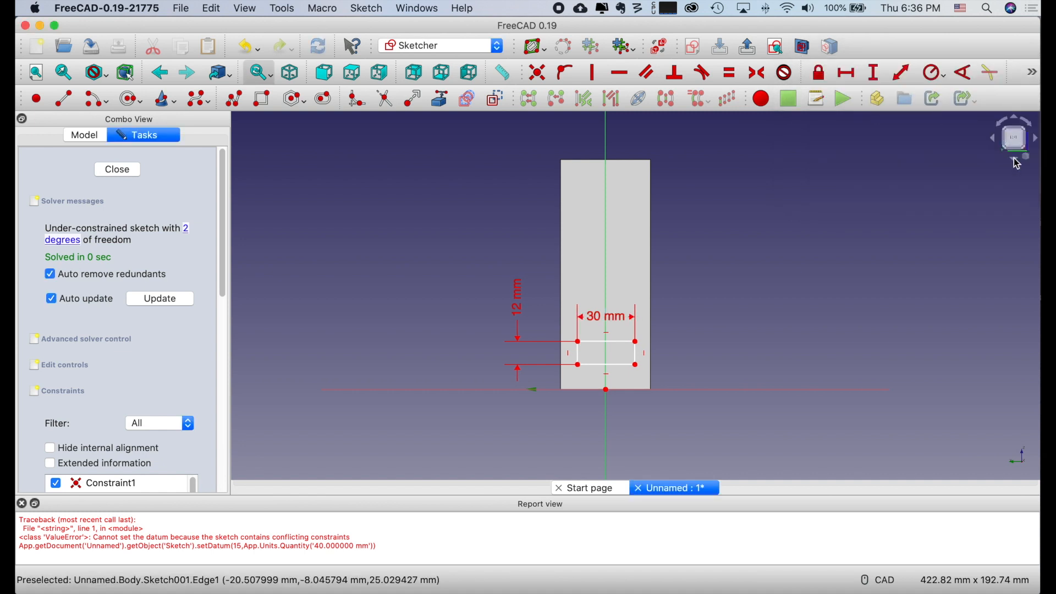
mouse_move(602, 348)
mouse_down()
mouse_move(594, 322)
mouse_move(603, 337)
mouse_move(547, 330)
mouse_move(596, 340)
mouse_move(603, 353)
mouse_up()
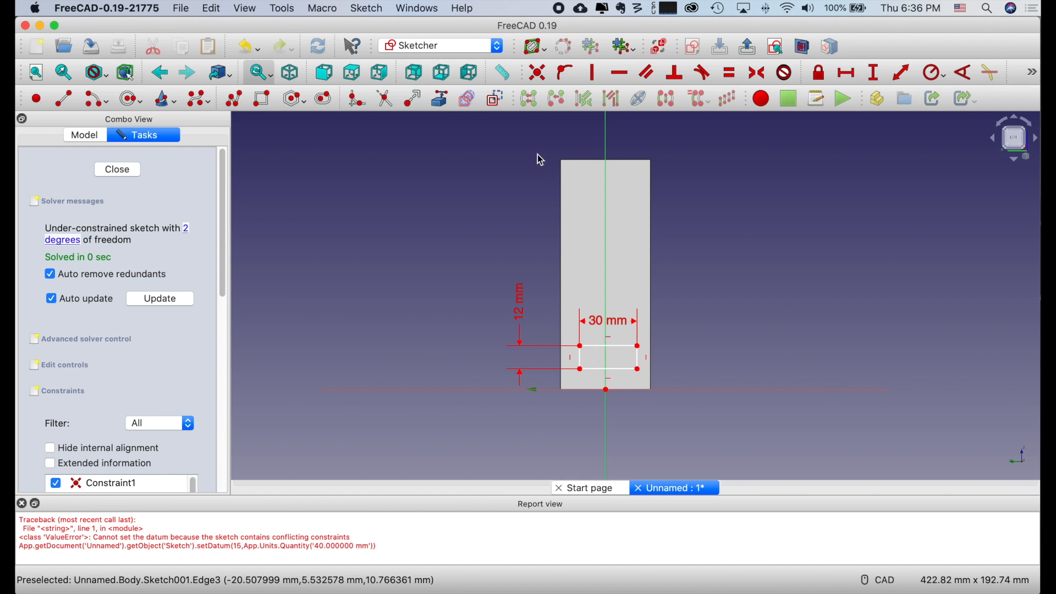
Bring the back face's lower edge and left long edge into the sketch as external geometry.
click(443, 101)
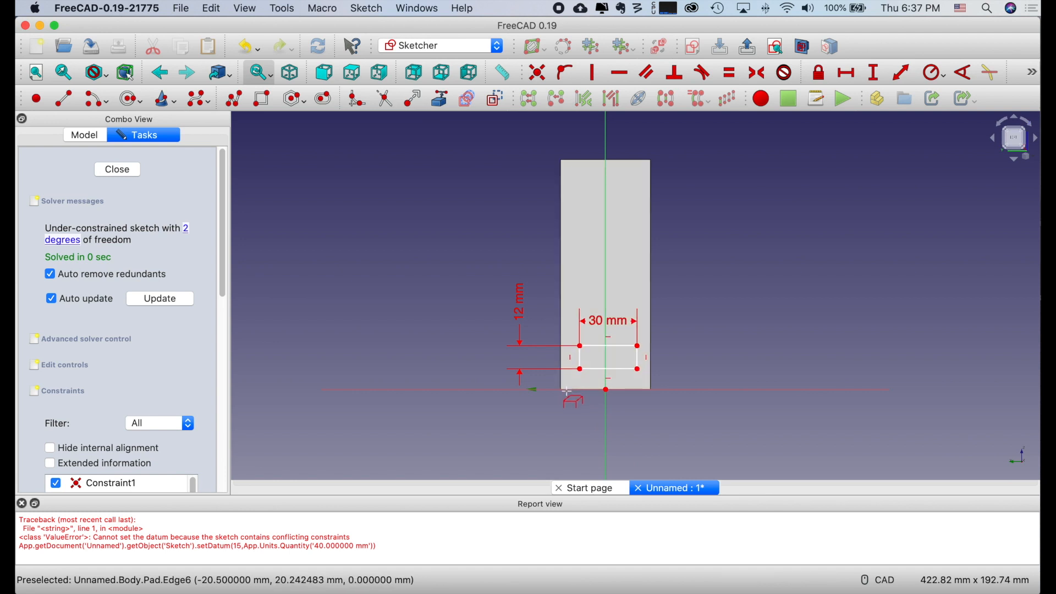
click(637, 390)
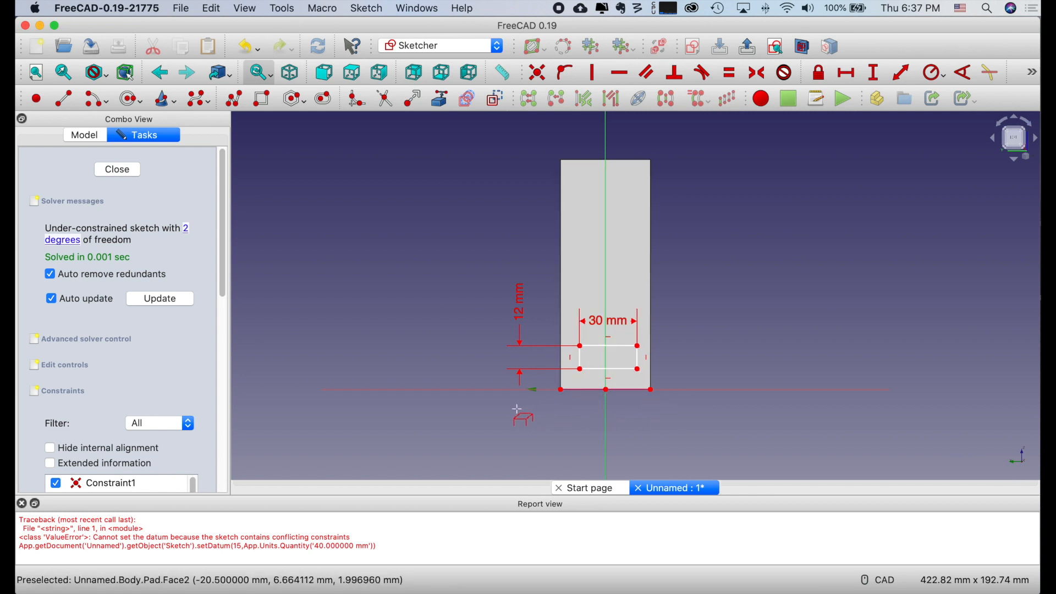
click(560, 238)
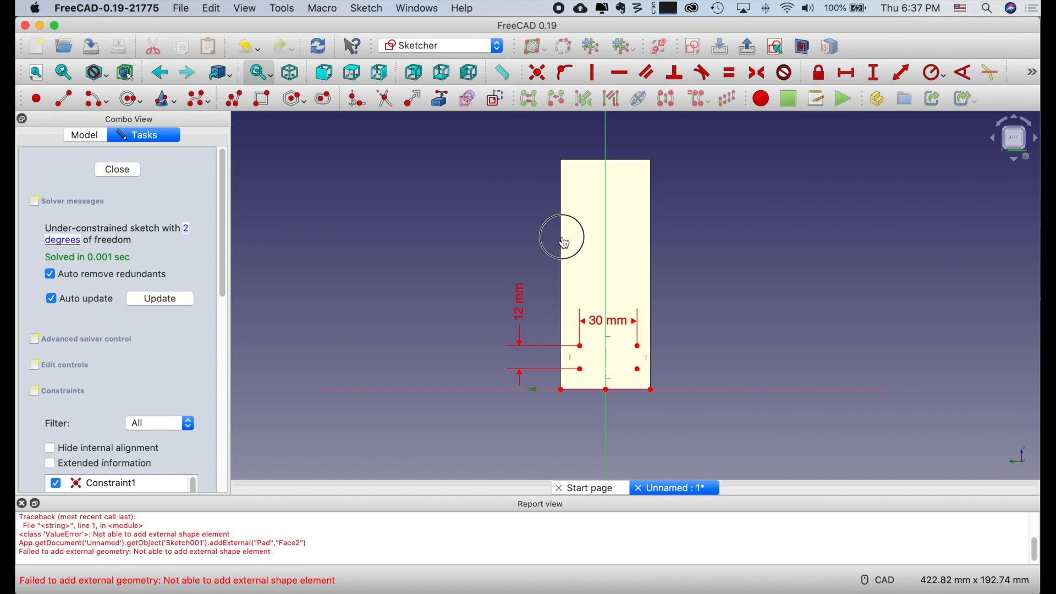
click(561, 236)
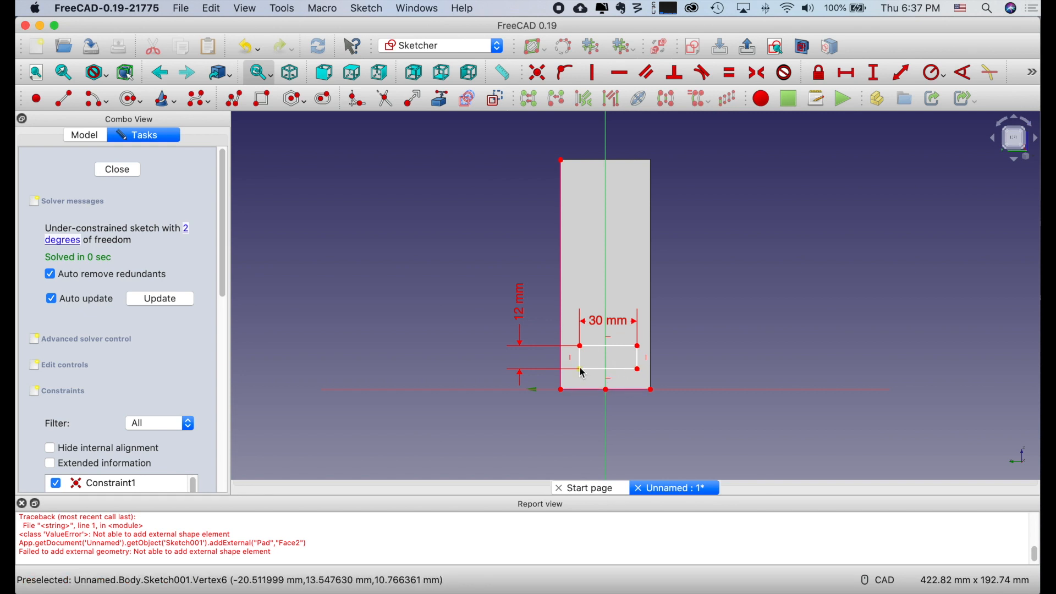
Set the vertical distance from the rectangle's lower-left corner to the face's lower-left corner to 10 mm and place the dimension clear of the sketch.
click(561, 391)
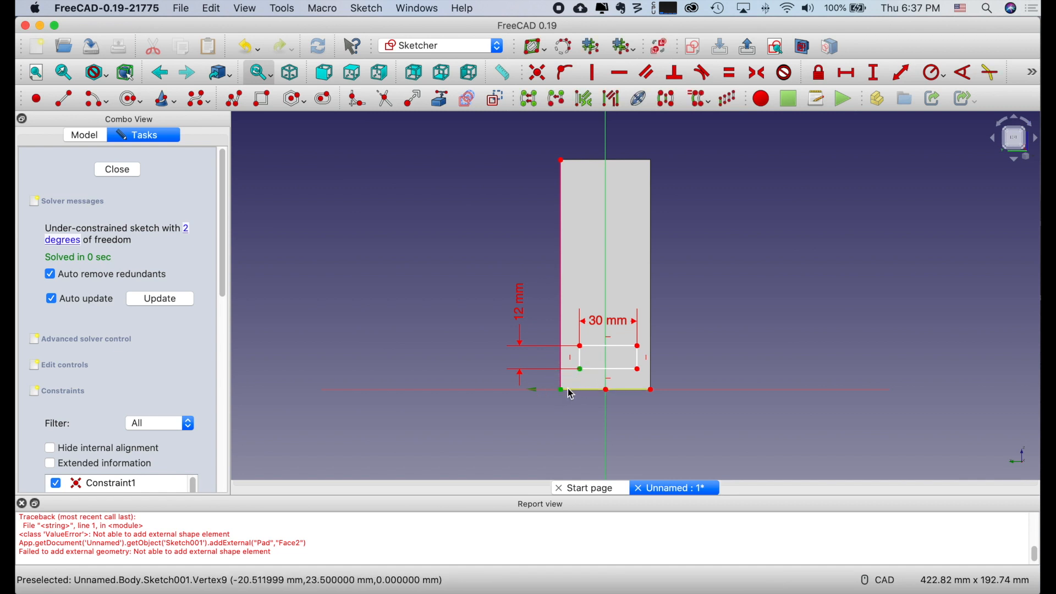
click(875, 72)
text(10)
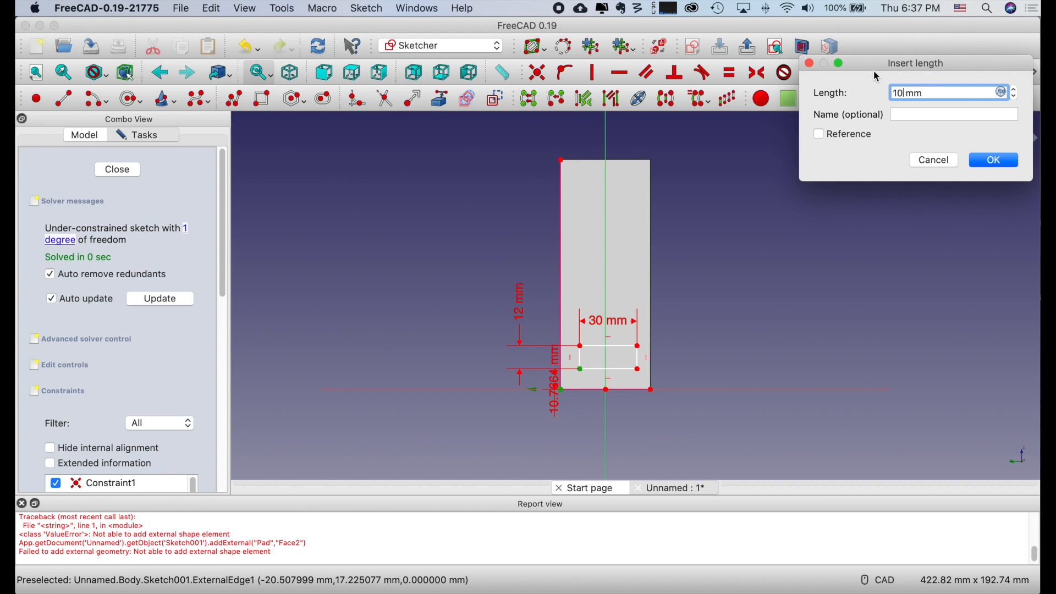
key(Return)
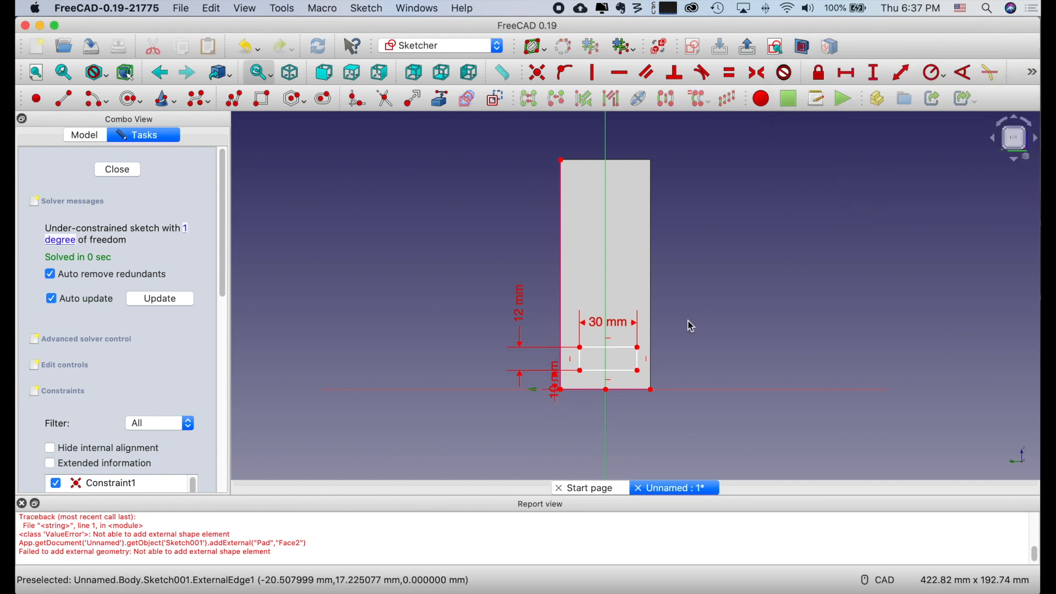
drag(555, 379, 473, 313)
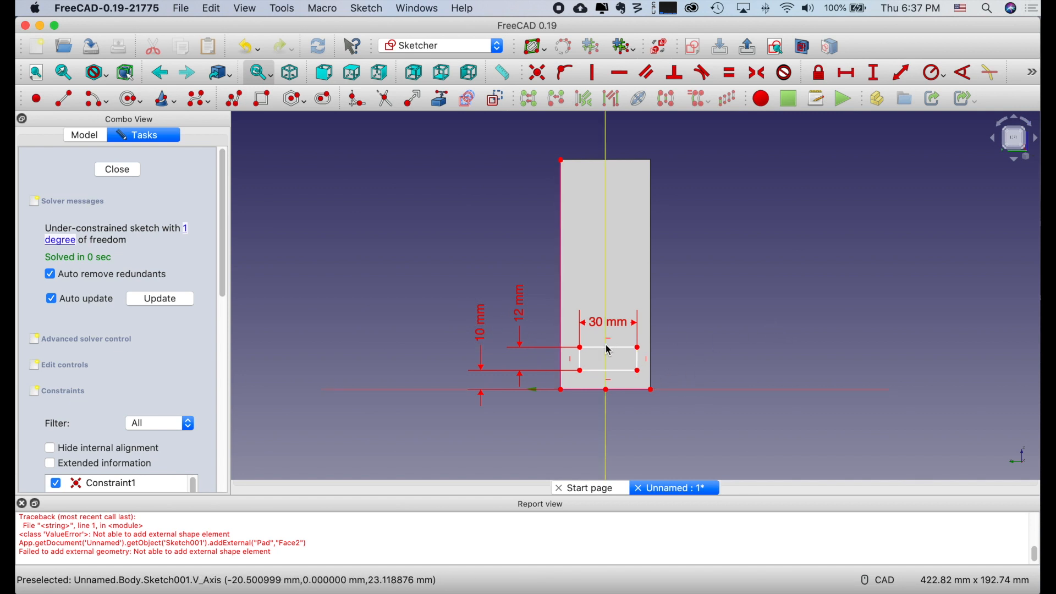
Try to make the rectangle's two upper corners symmetric about the sketch origin.
mouse_move(609, 350)
mouse_down()
mouse_move(585, 360)
mouse_move(610, 360)
mouse_up()
click(636, 349)
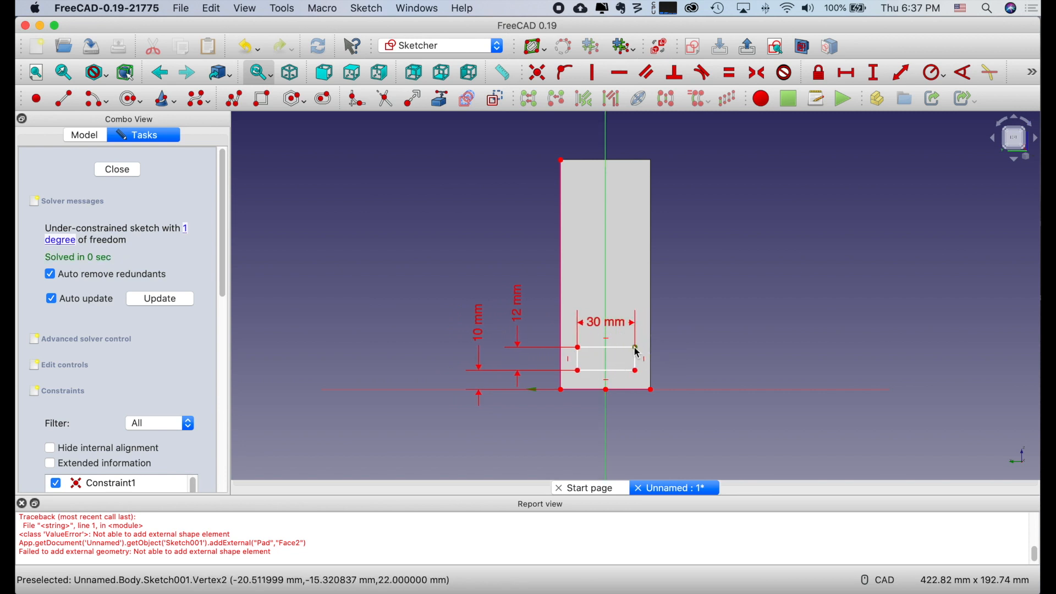
click(593, 345)
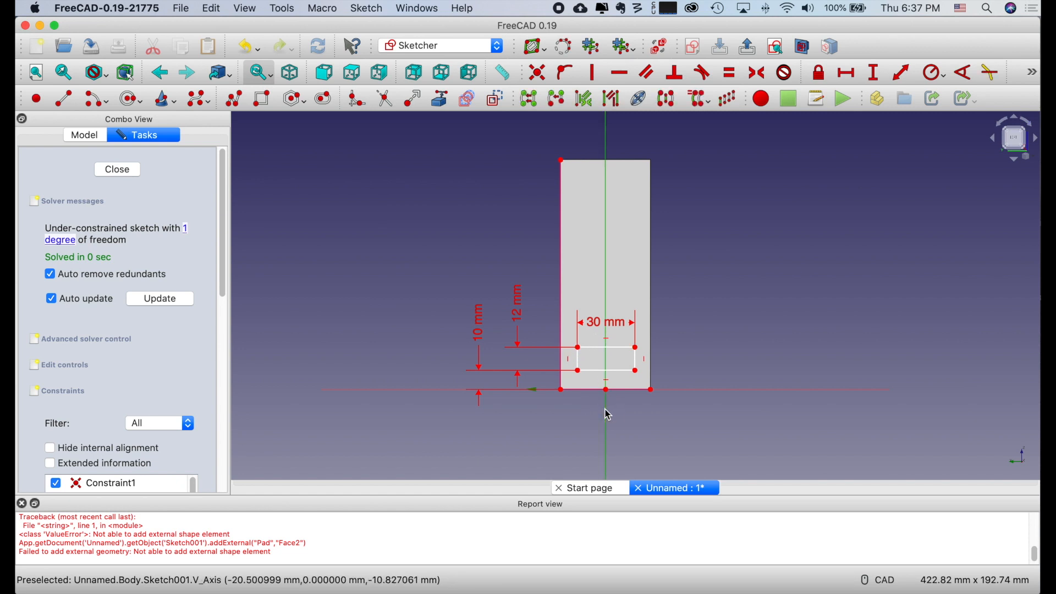
click(756, 78)
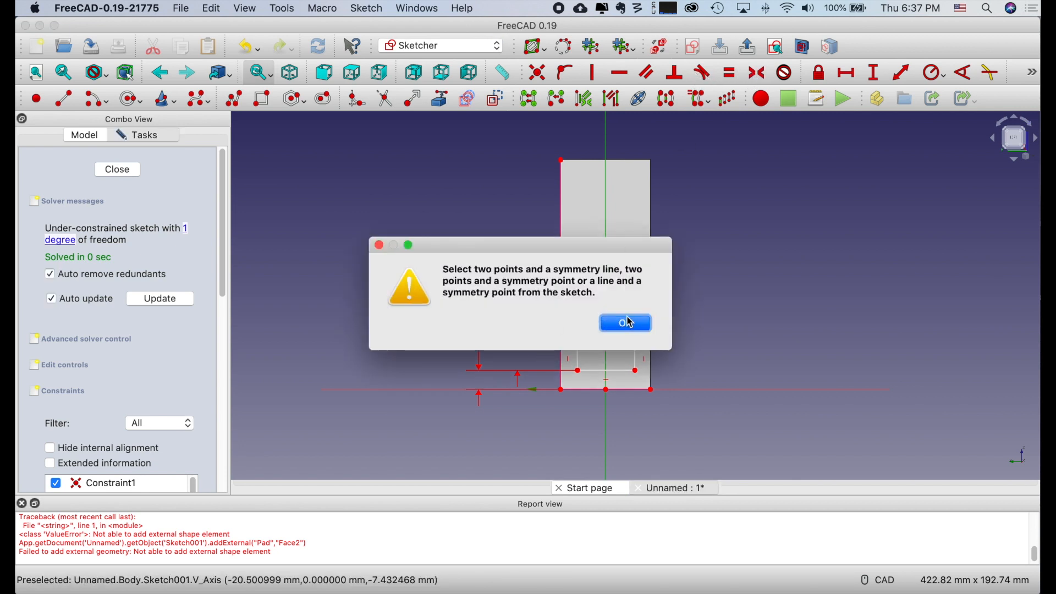
click(627, 324)
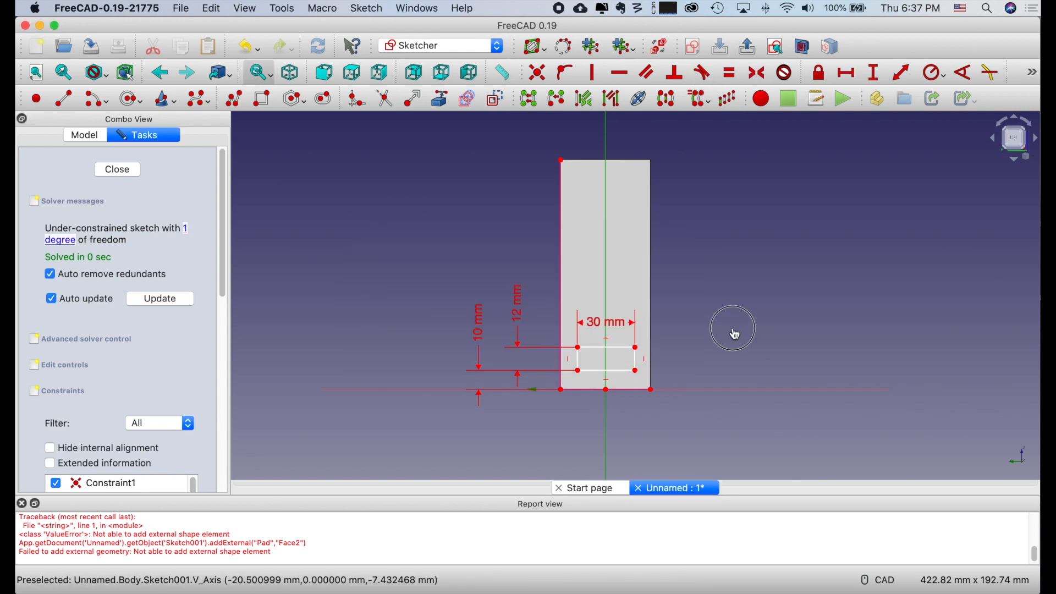
click(636, 348)
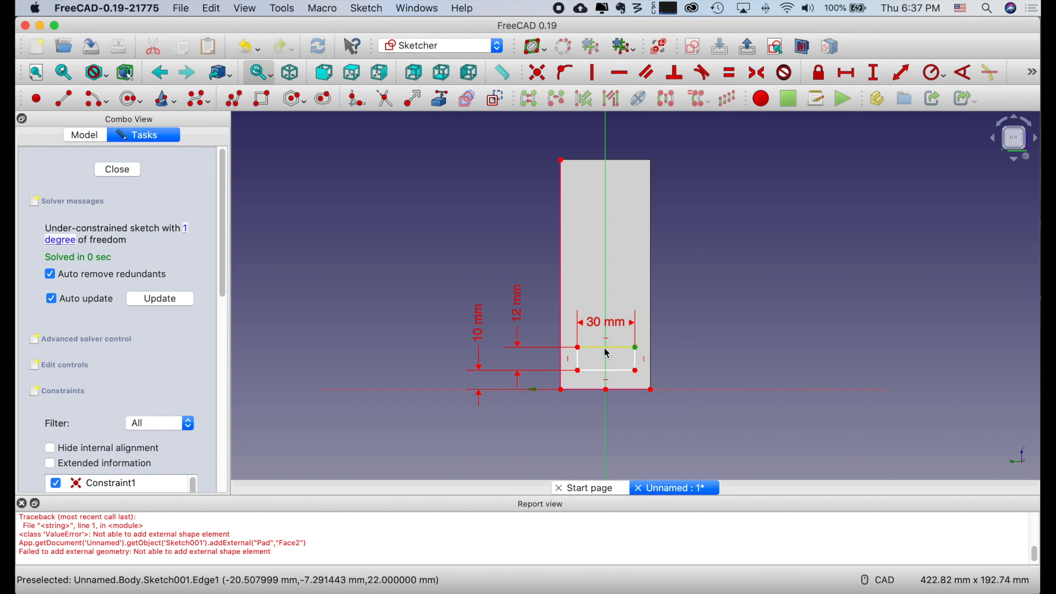
click(580, 348)
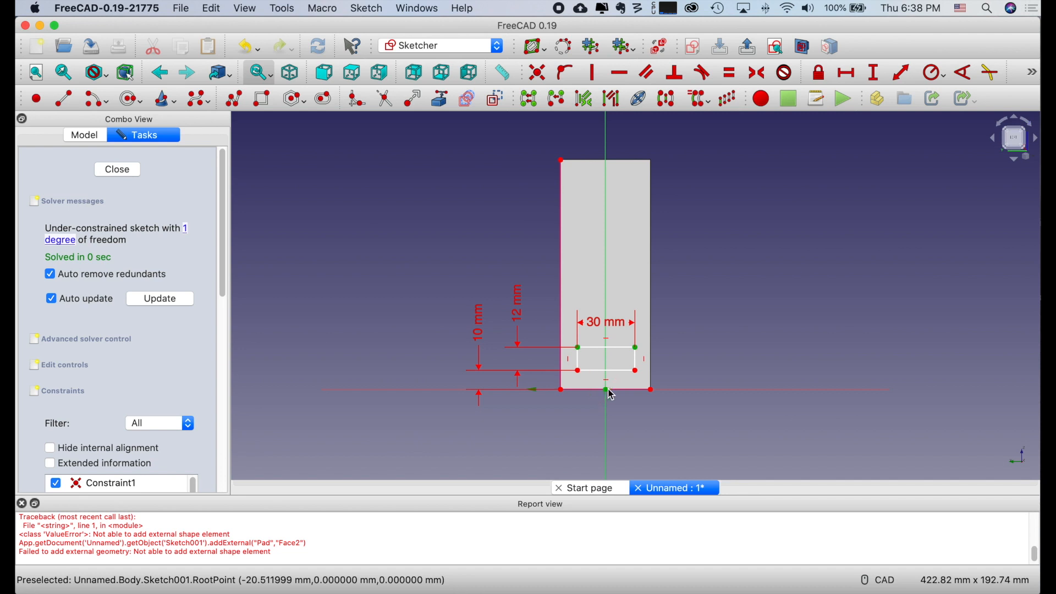
click(758, 72)
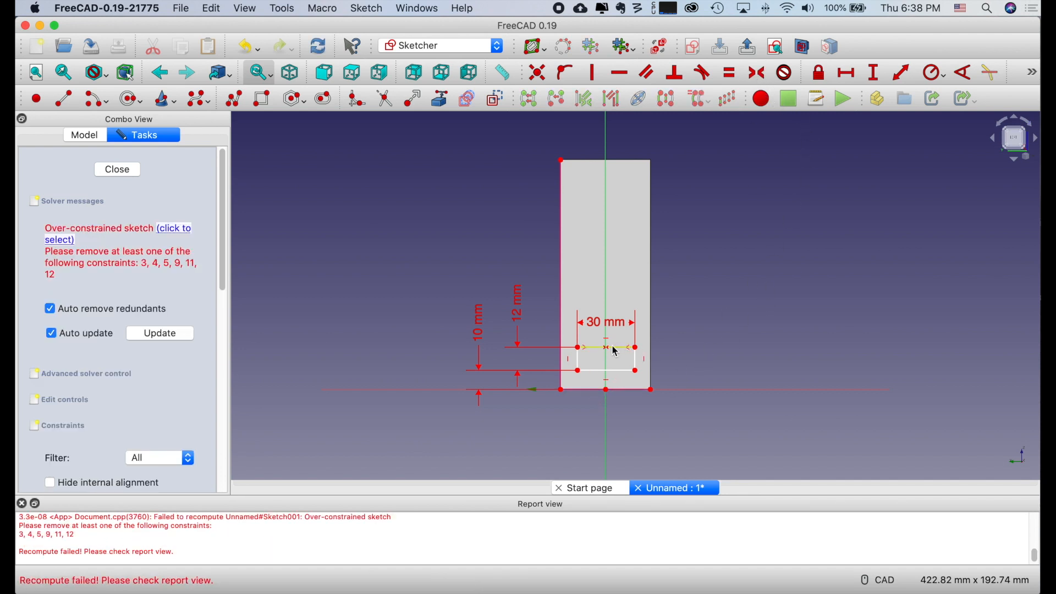
Select the sketch's conflicting constraints for review and delete the 10 mm vertical distance constraint.
drag(613, 345, 636, 371)
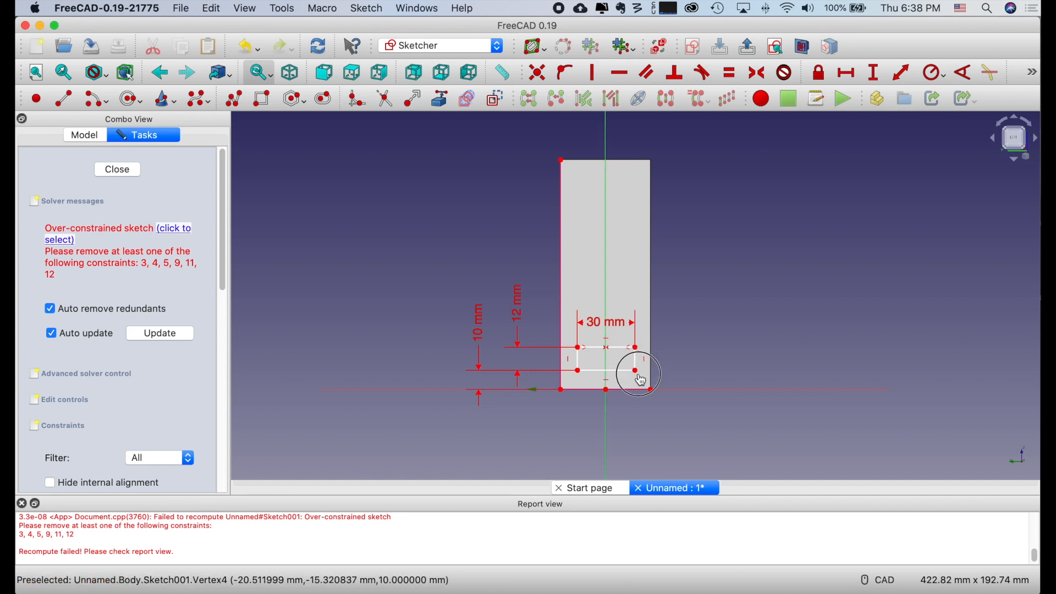
click(176, 235)
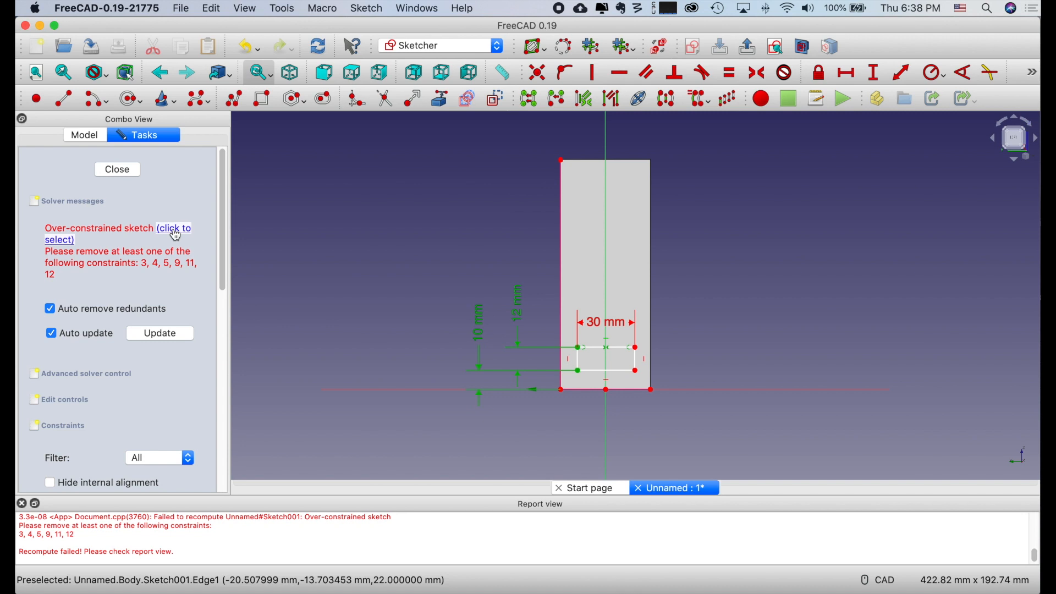
click(176, 235)
click(167, 333)
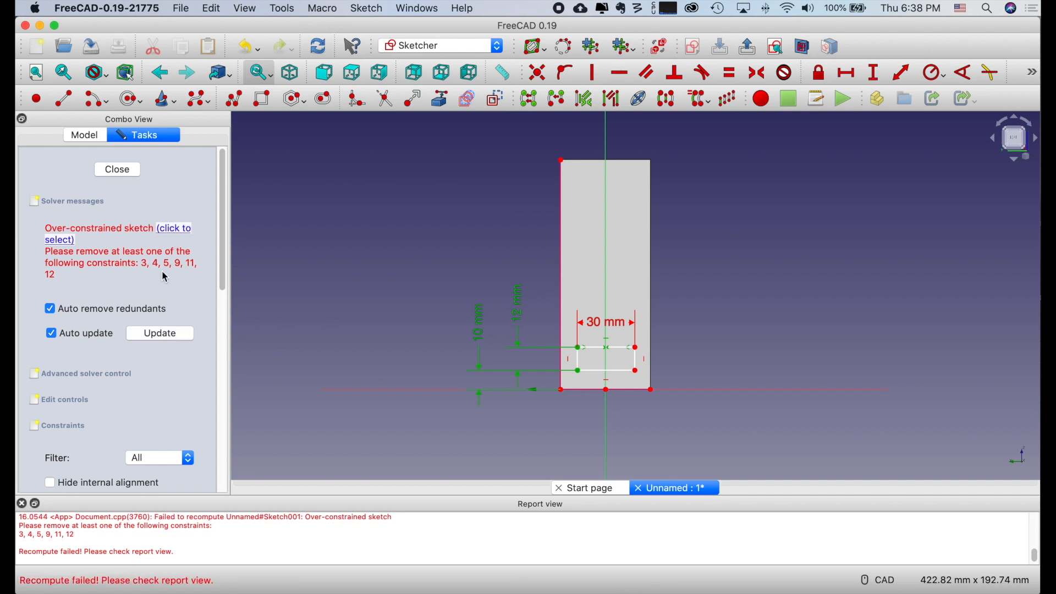
scroll(160, 285, down, 10)
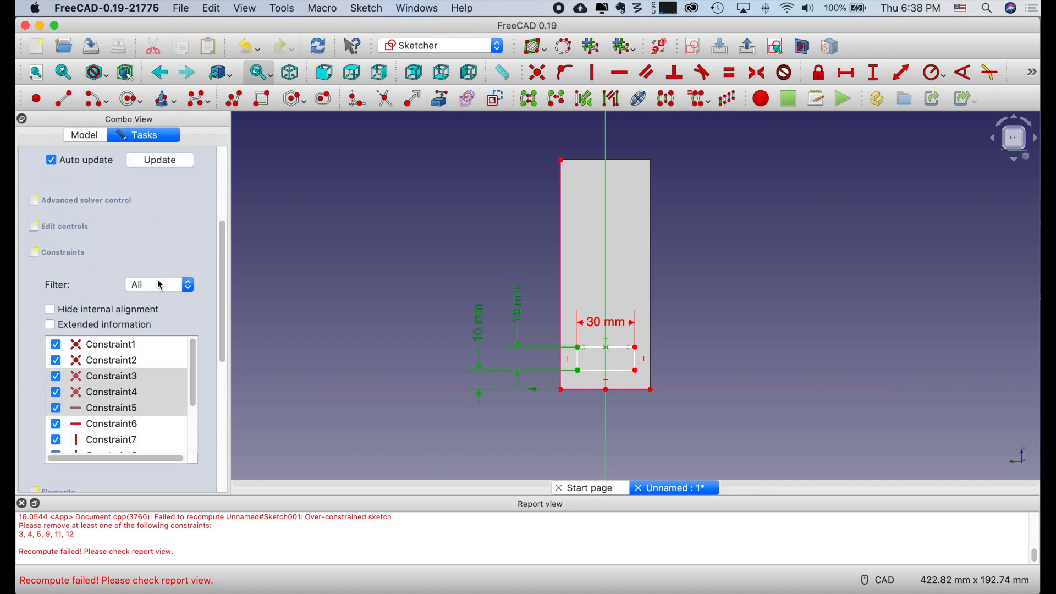
scroll(160, 284, down, 2)
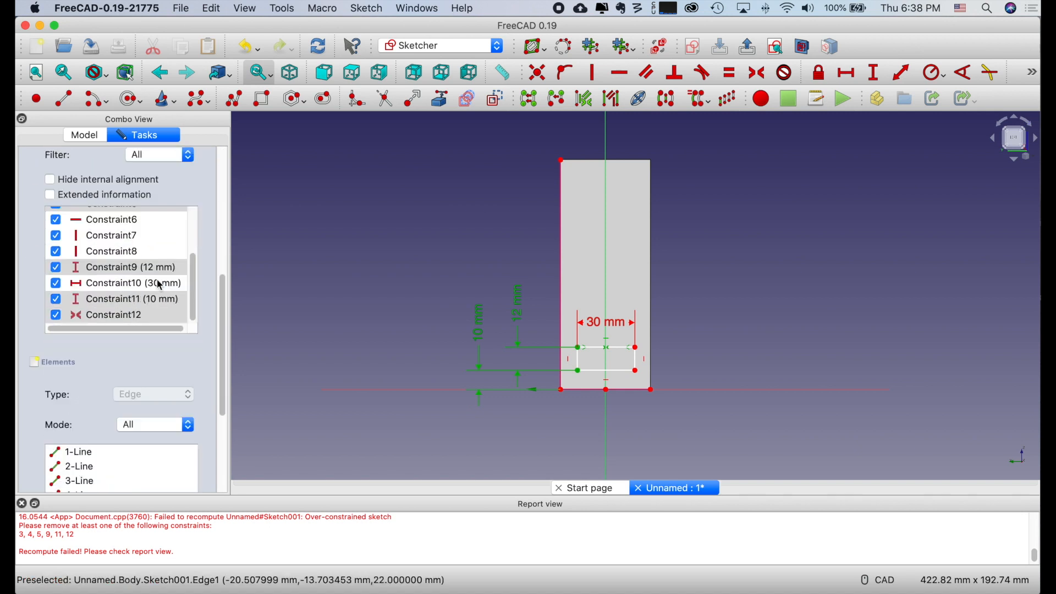
click(96, 307)
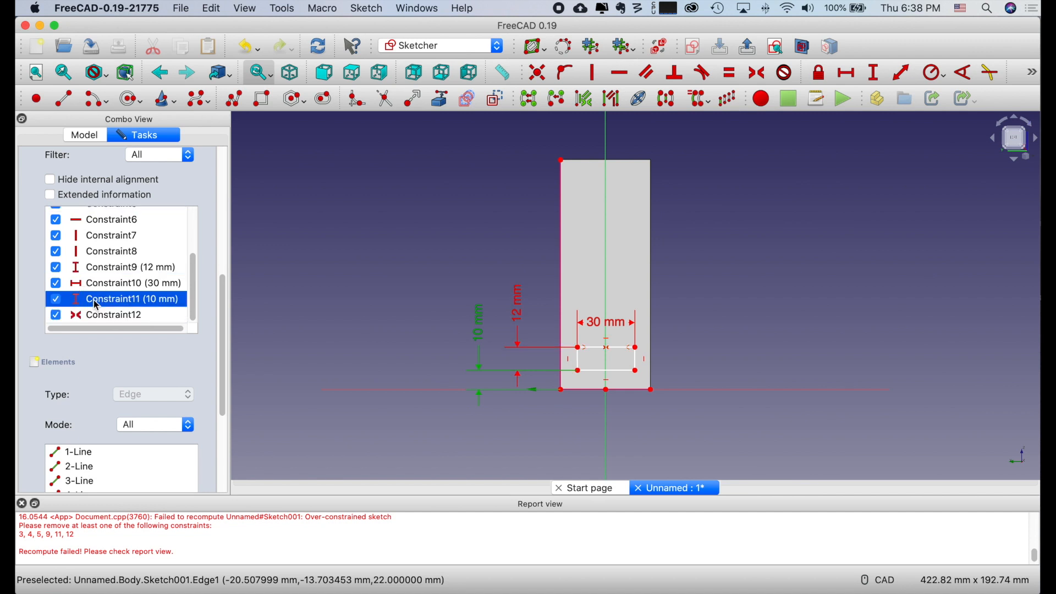
right_click(97, 306)
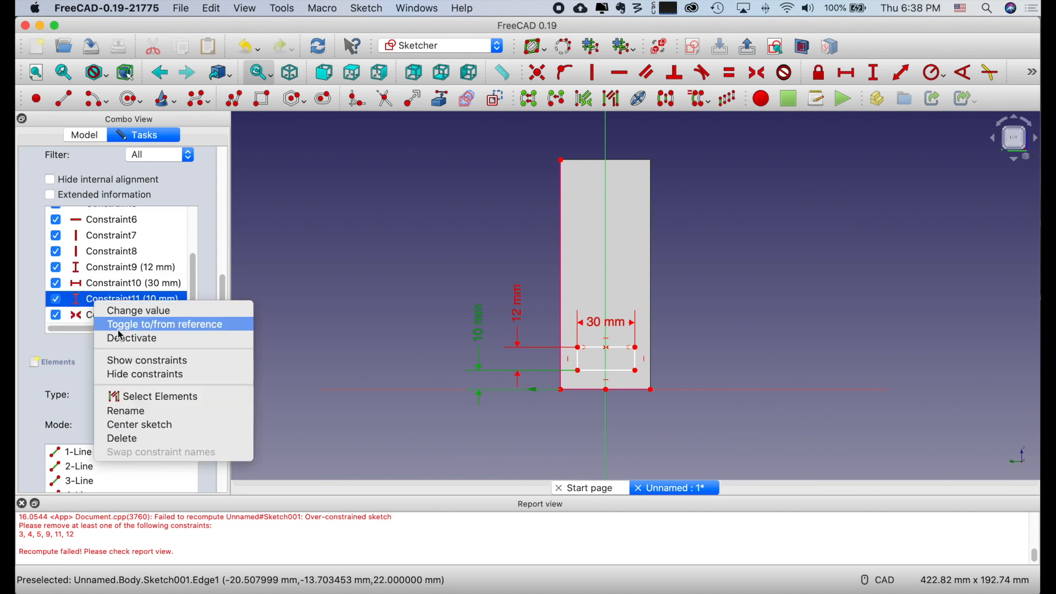
click(147, 446)
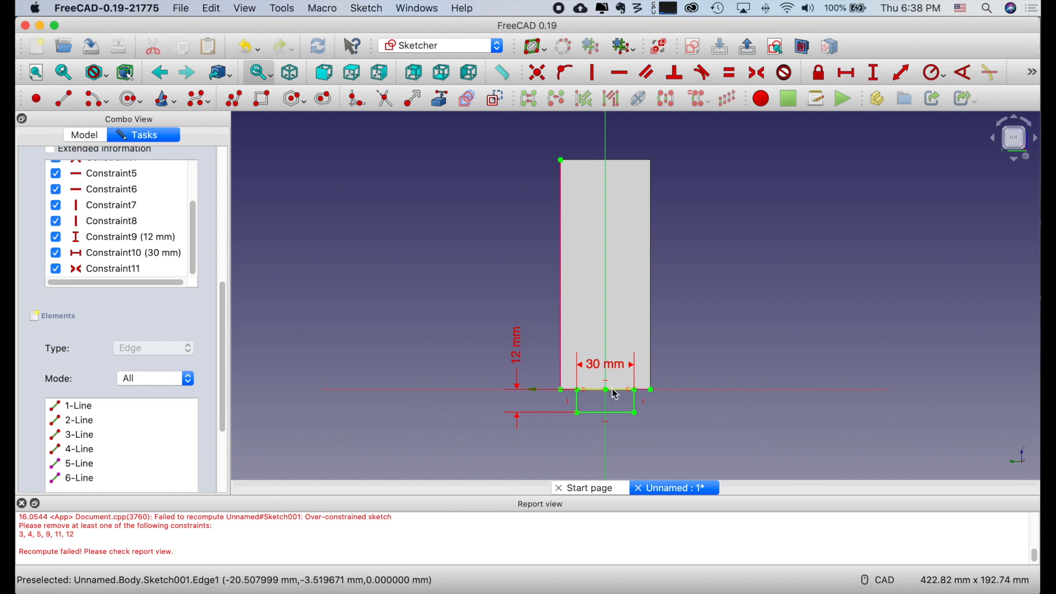
Undo the deletion of the 10 mm distance and delete the symmetry constraint on the rectangle's upper edge.
key(ctrl+z)
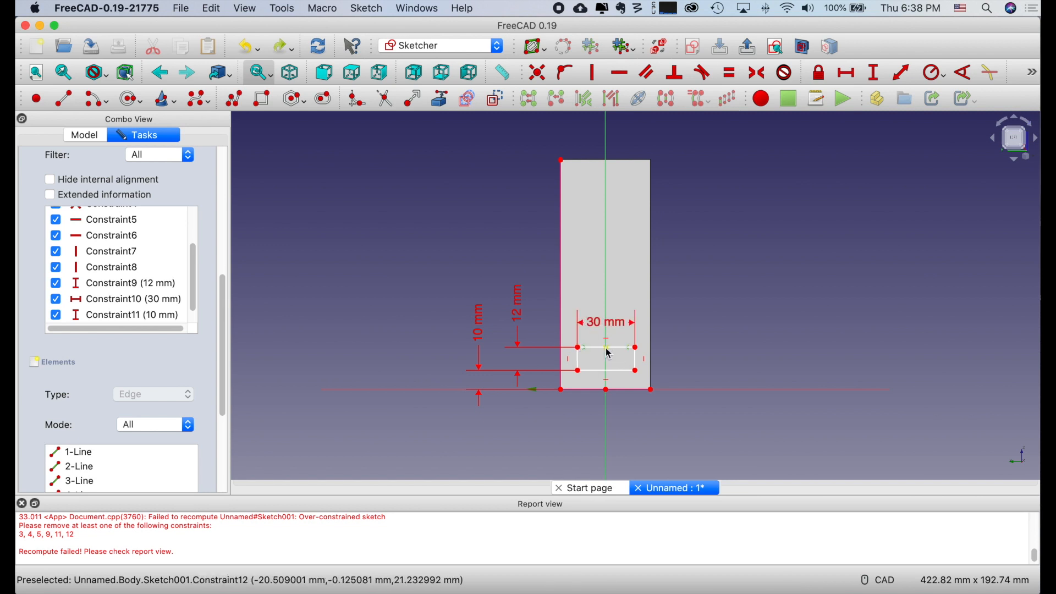
right_click(655, 443)
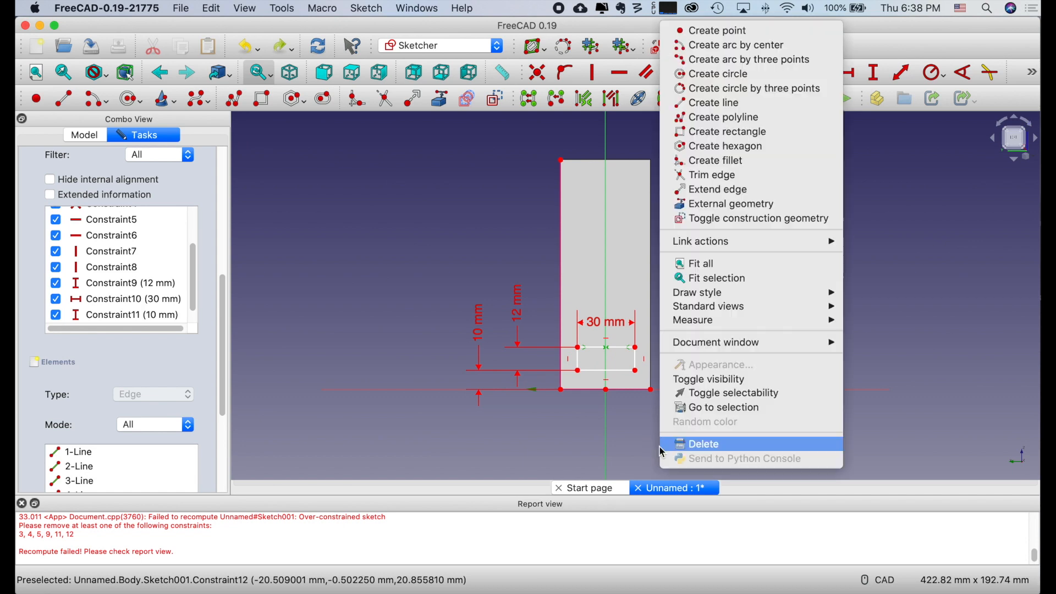
click(680, 450)
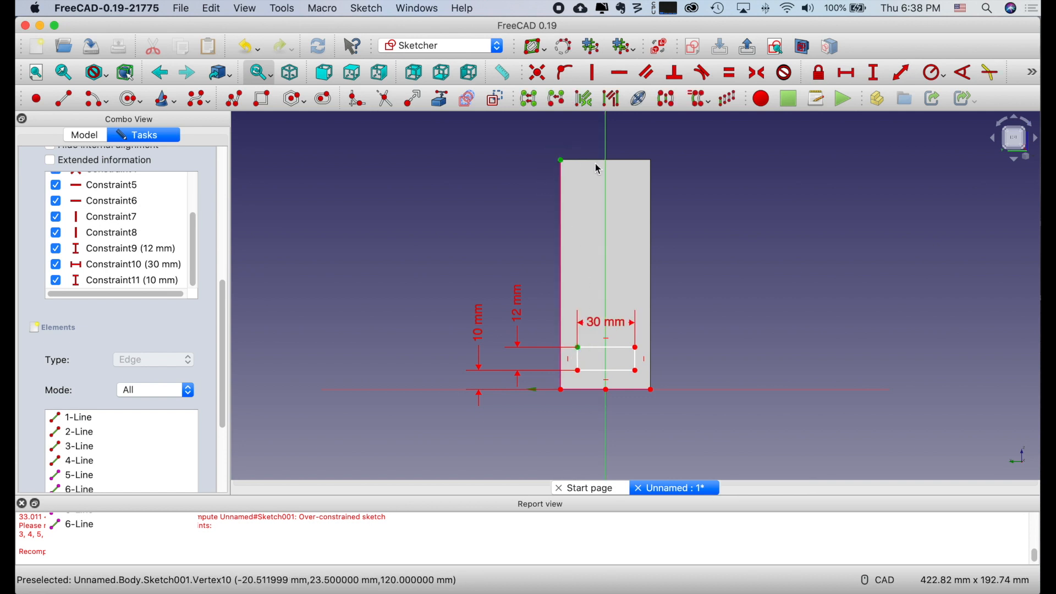
Constrain the rectangle's upper-left corner 8 mm horizontally from the face's upper-left corner, with the dimension placed clear, and close the sketch.
click(846, 73)
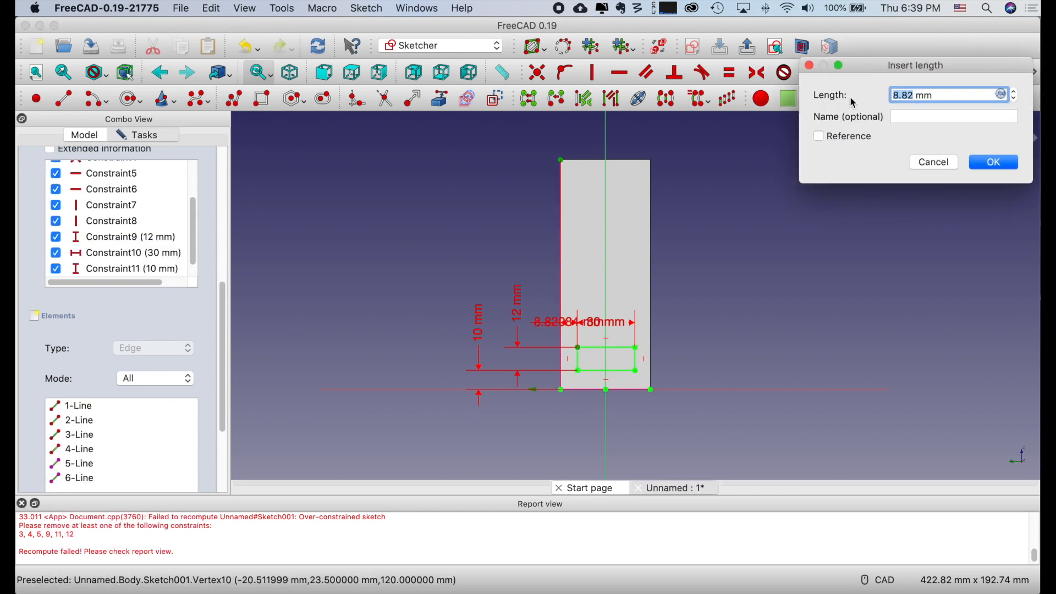
text(8)
key(Tab)
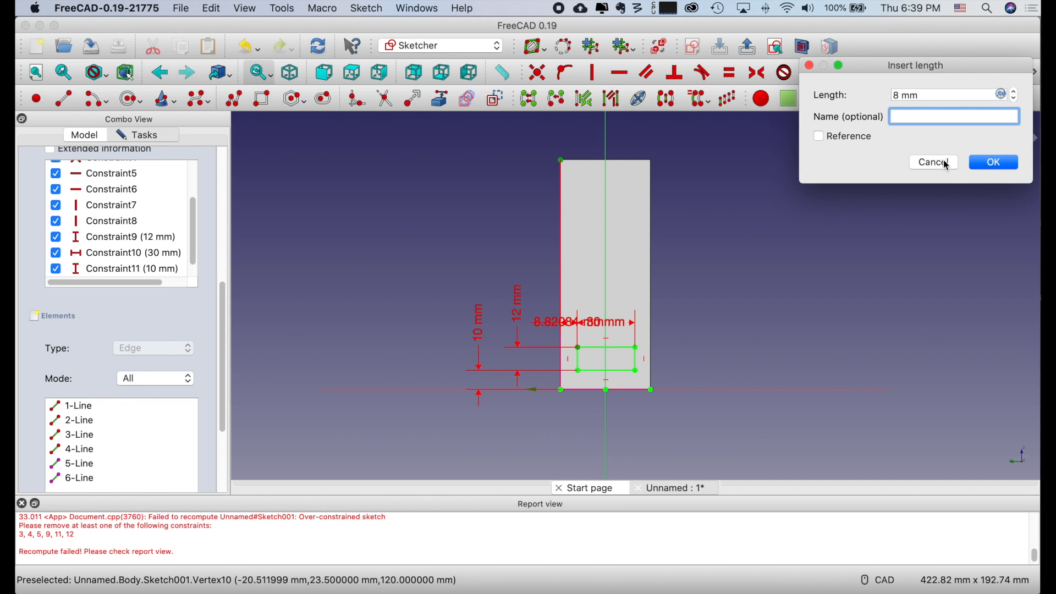
click(1006, 168)
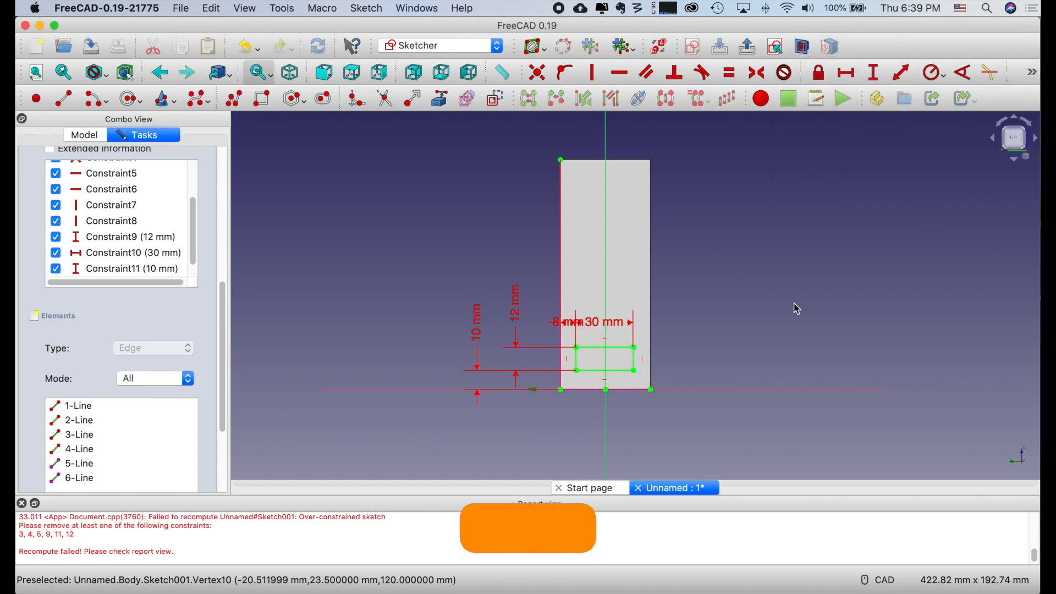
drag(596, 327, 514, 252)
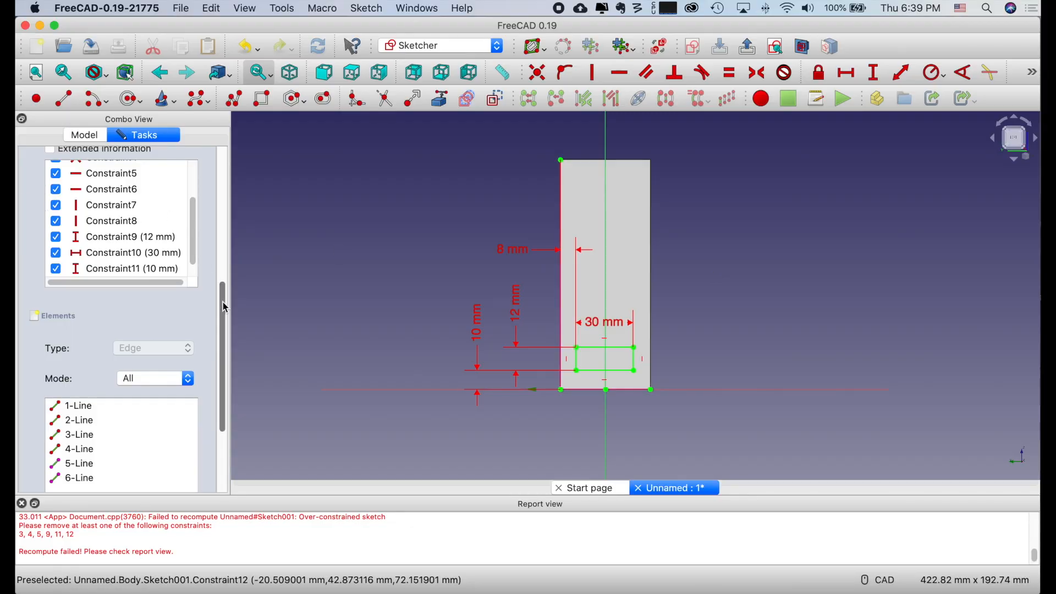
drag(223, 294, 207, 141)
click(133, 172)
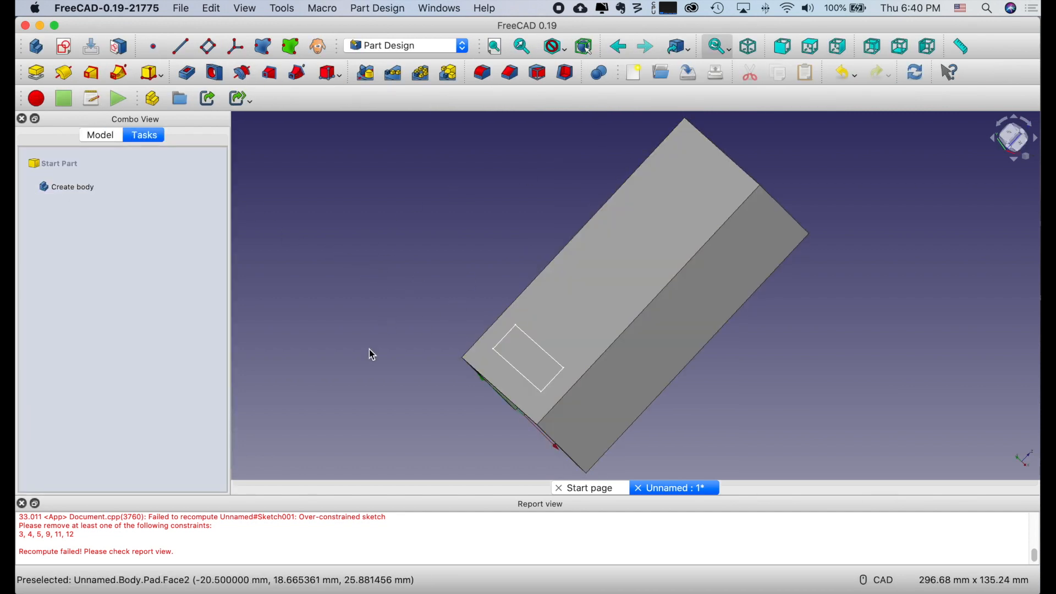
Pad the 30 × 12 mm rectangle sketch 15 mm outward from the back face.
click(97, 136)
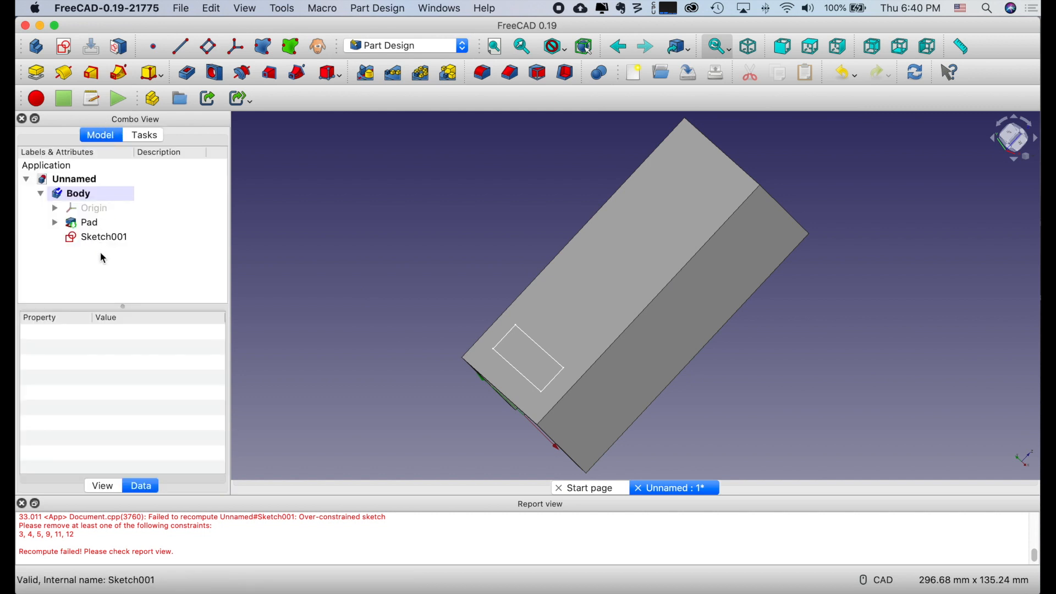
click(103, 239)
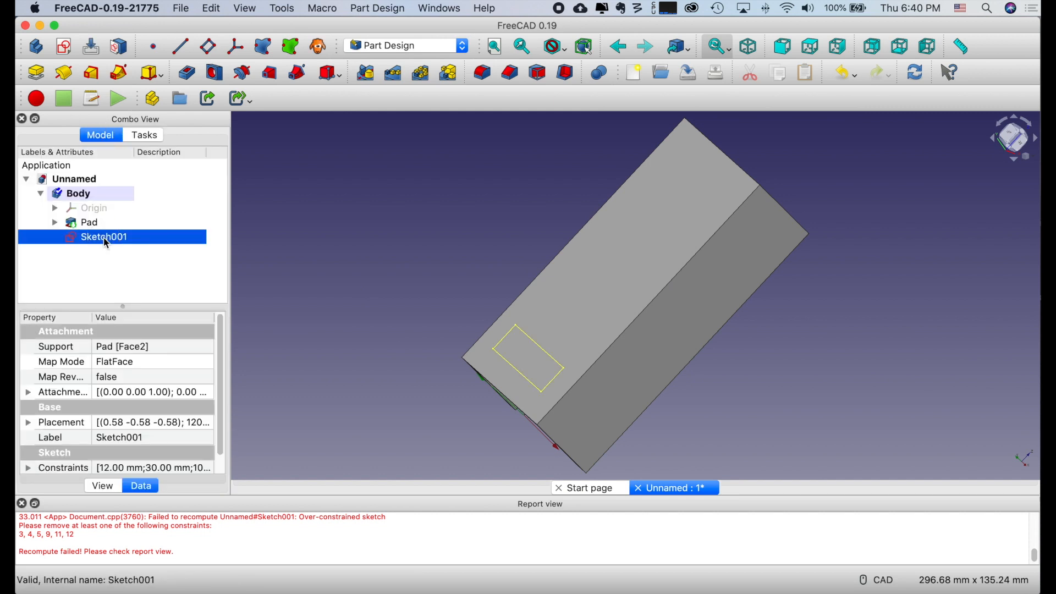
click(156, 136)
click(60, 202)
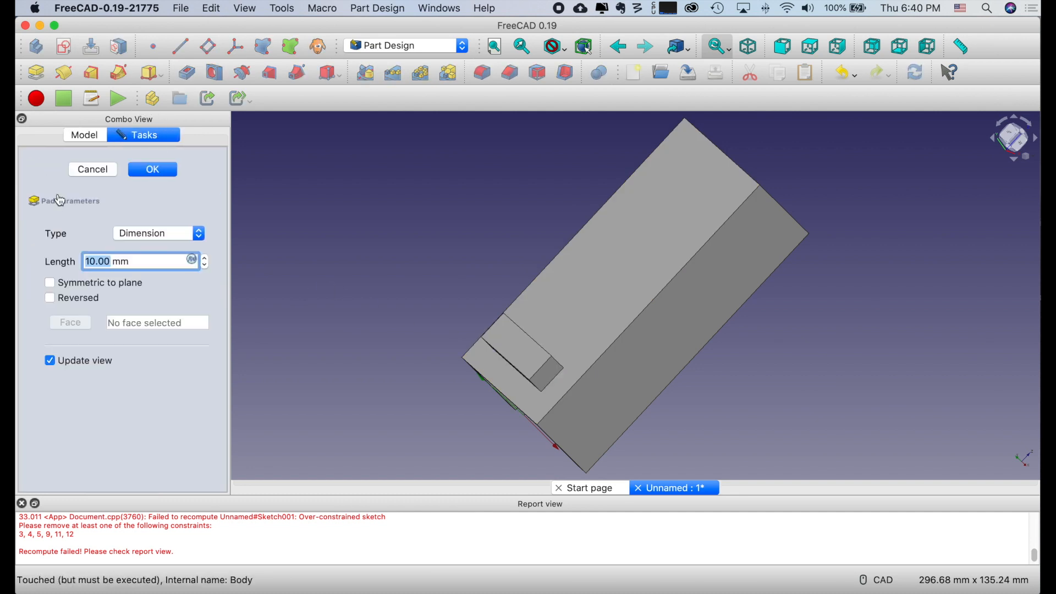
text(10)
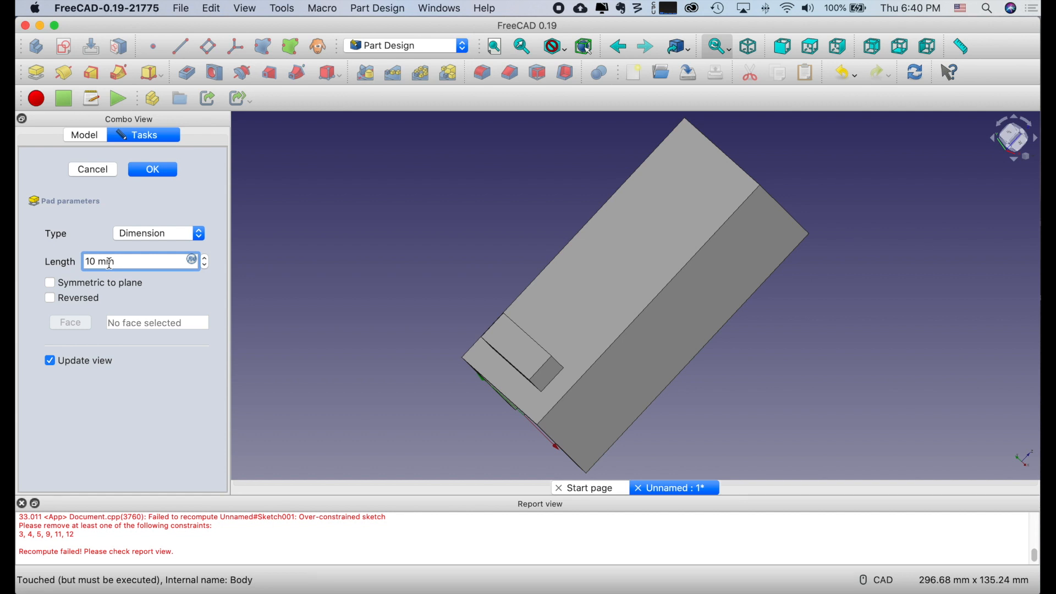
key(BackSpace)
text(5)
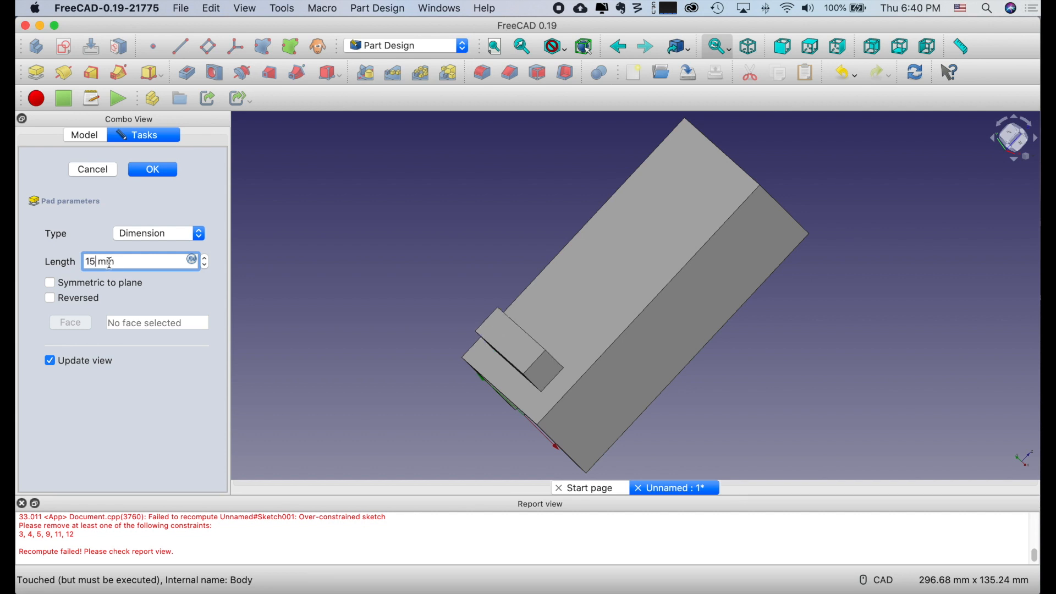
click(160, 169)
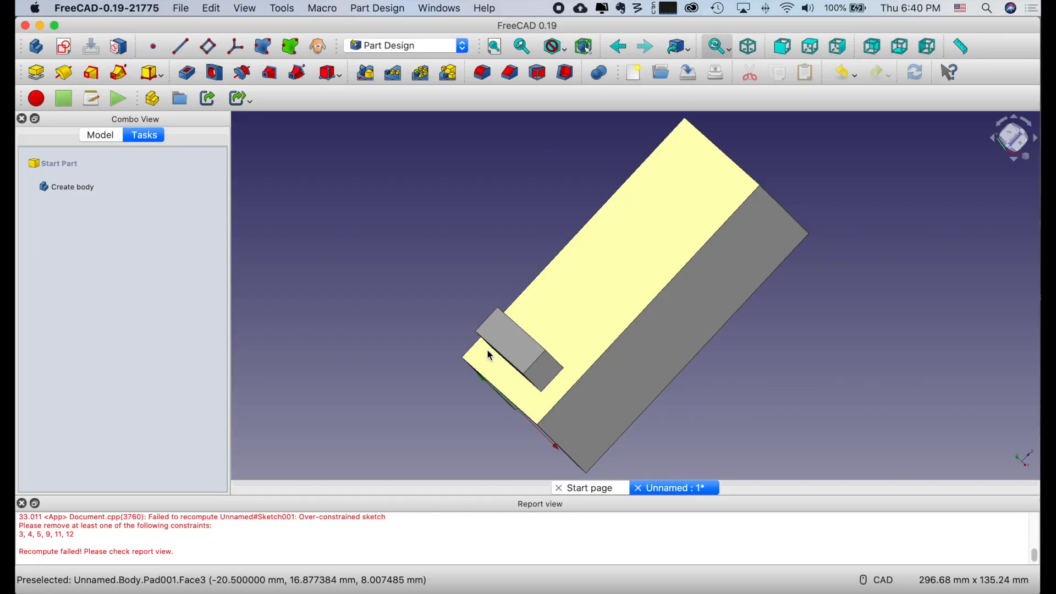
Create a linear pattern of the small block along the vertical sketch axis with a length of 90 mm.
click(515, 343)
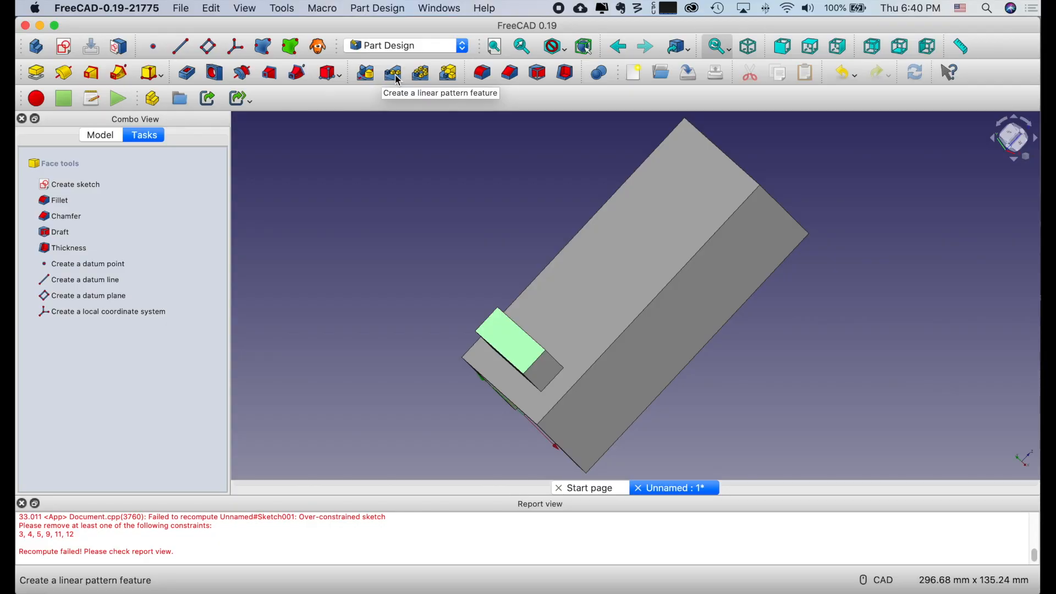
click(395, 74)
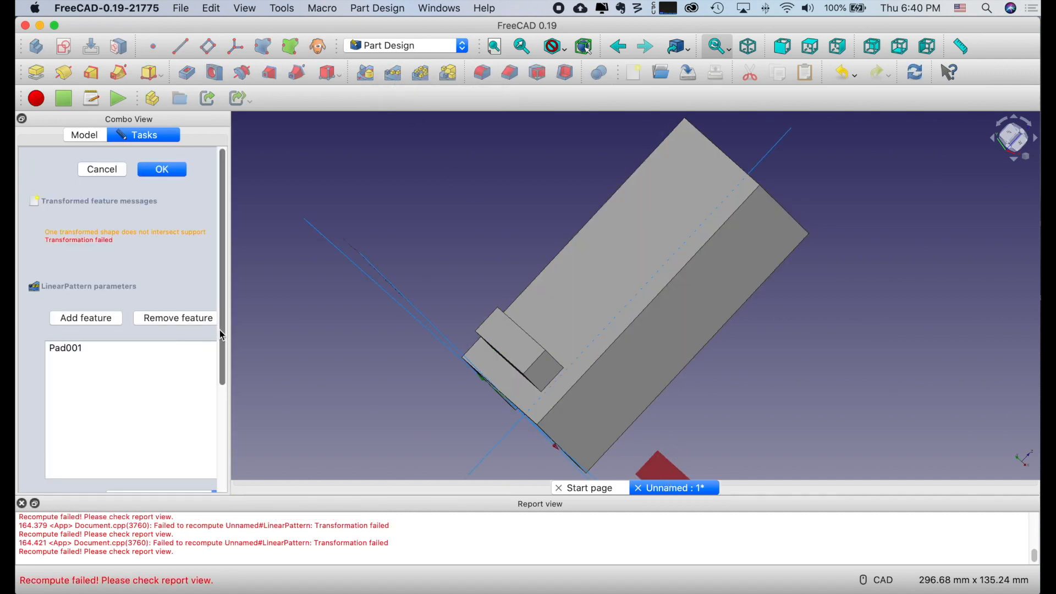
drag(220, 329, 223, 424)
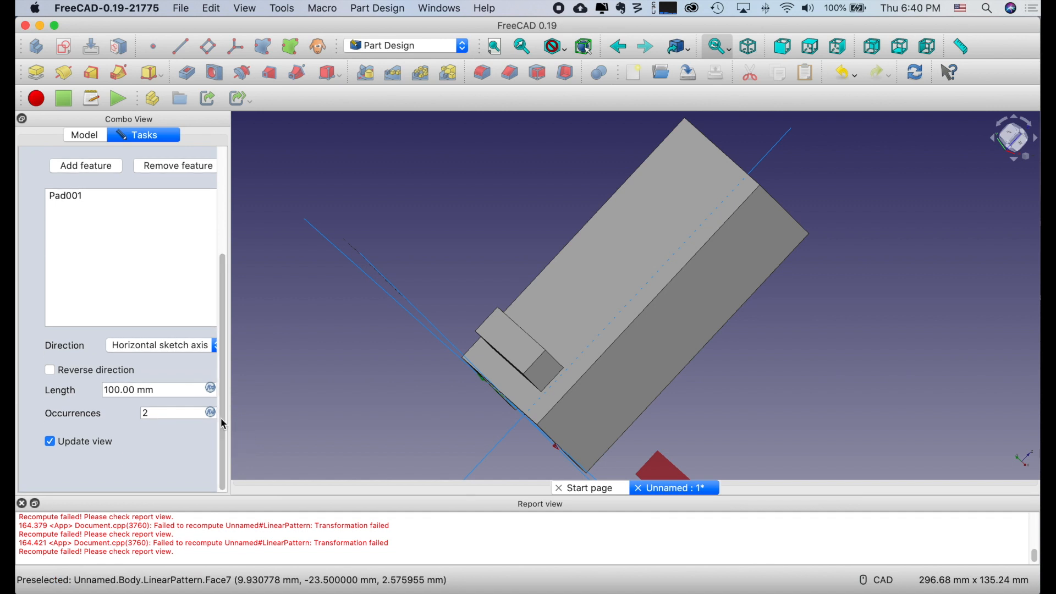
click(181, 347)
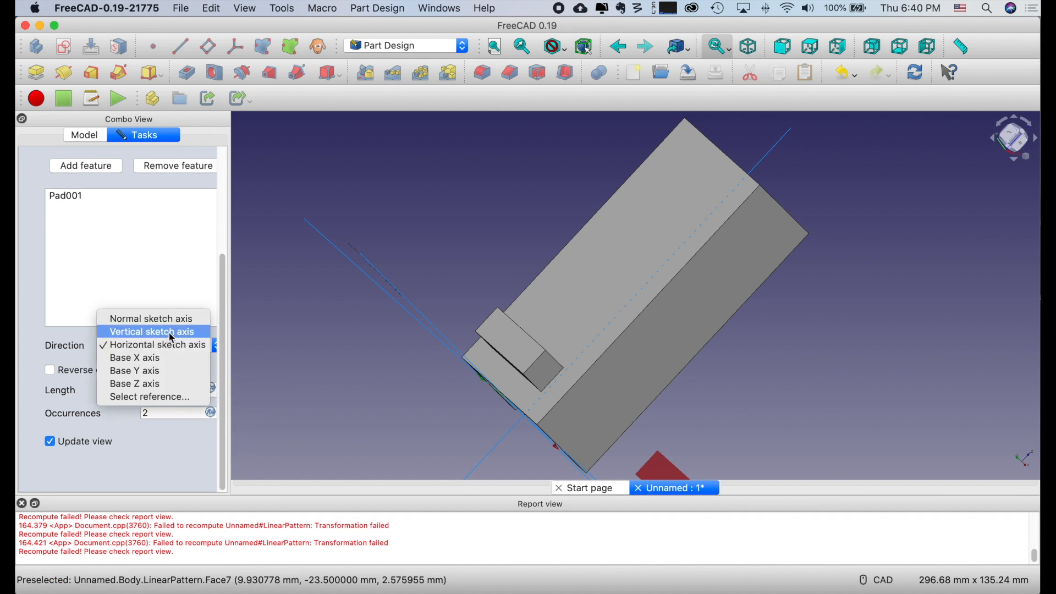
click(171, 334)
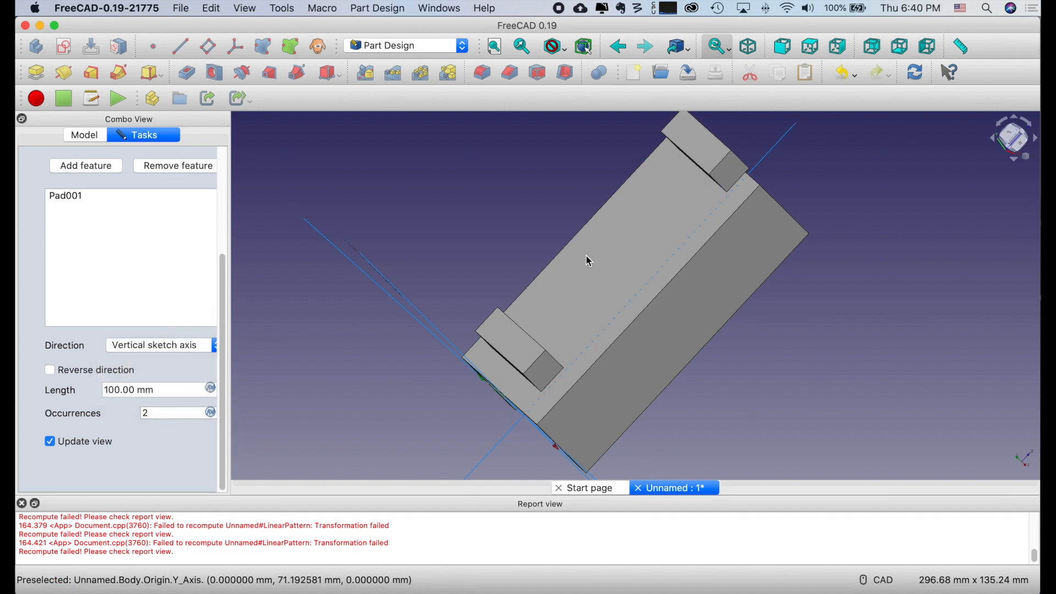
double_click(137, 390)
text(90)
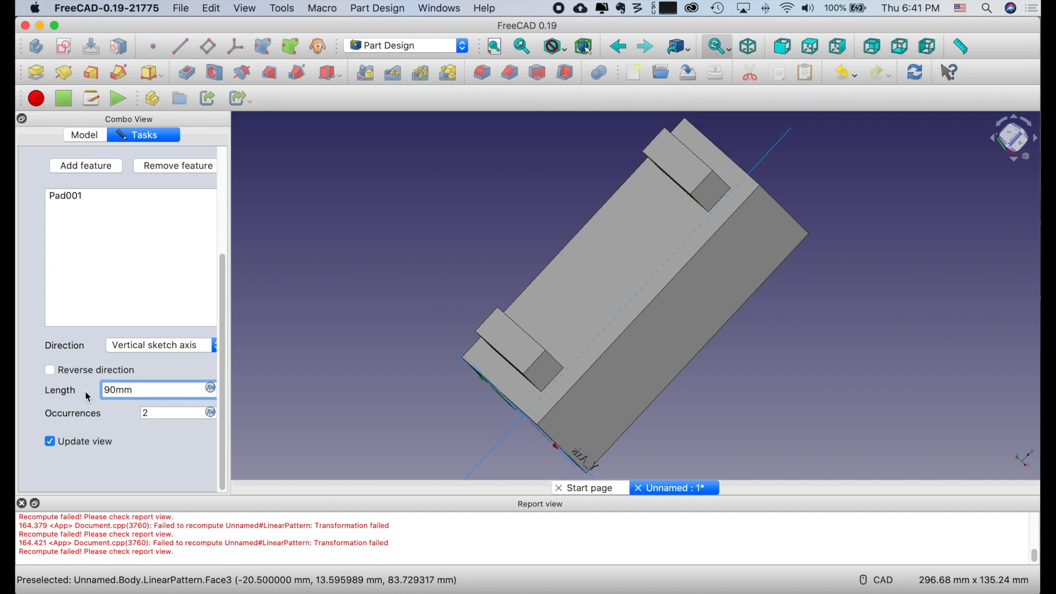
Try a pattern length of 85 mm and set it back to 90 mm.
key(BackSpace)
key(BackSpace)
text(85)
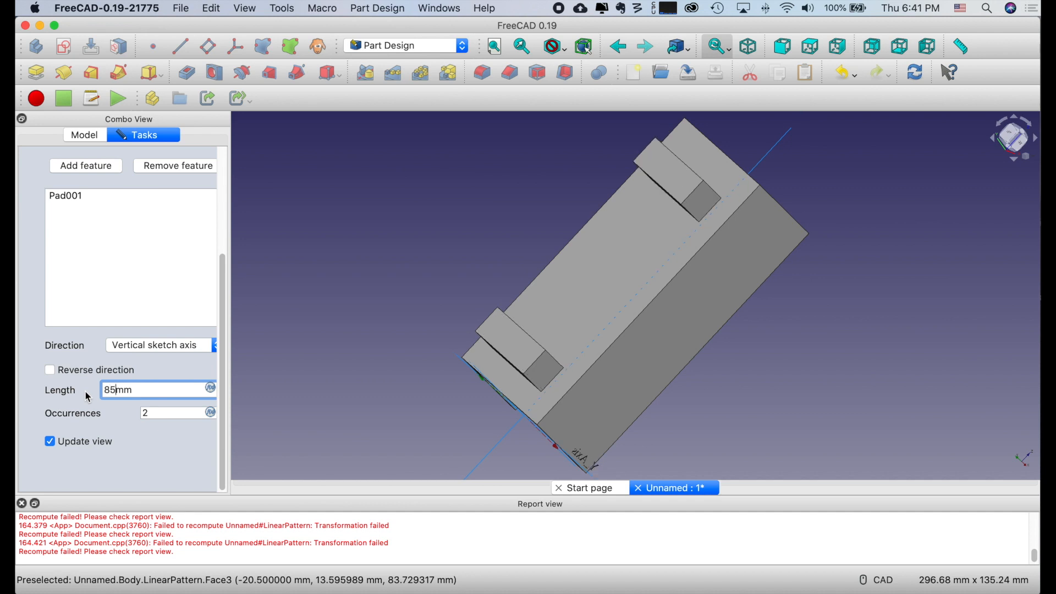
key(BackSpace)
key(BackSpace)
text(90)
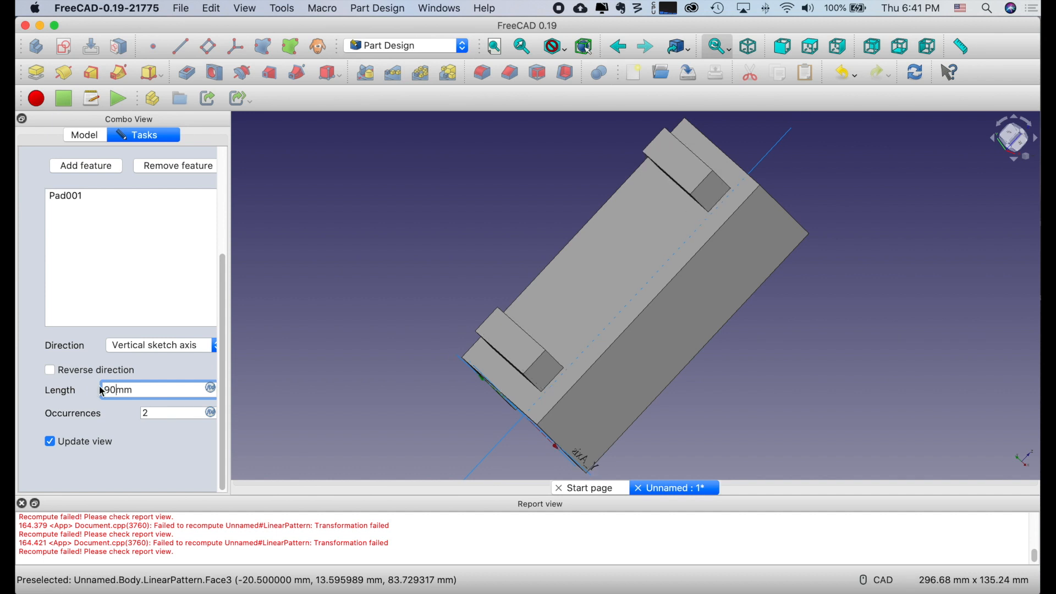
Set the linear pattern to 5 occurrences and apply it.
double_click(148, 411)
text(5)
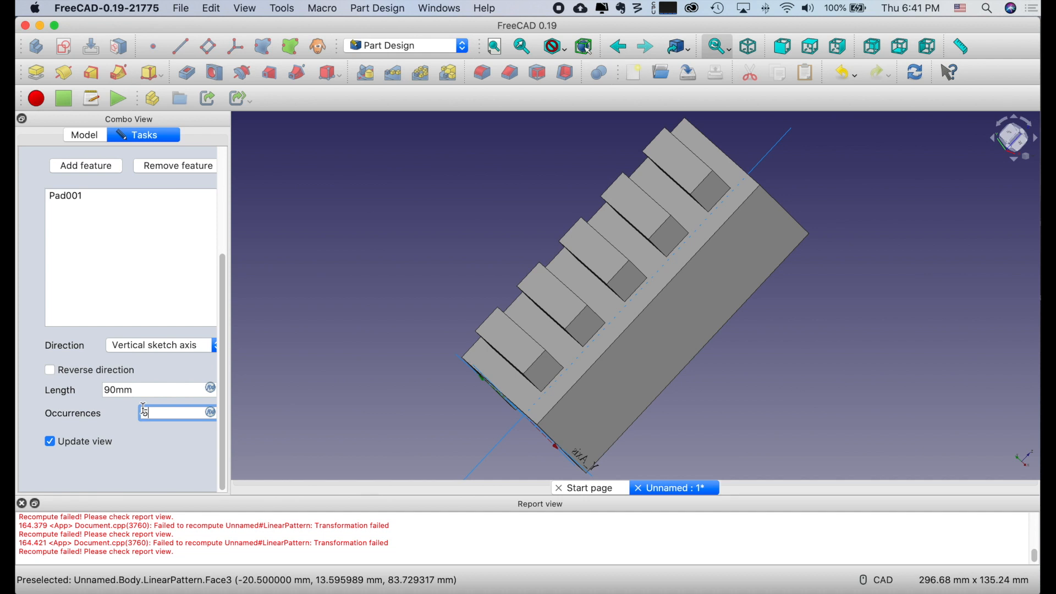
drag(224, 264, 231, 160)
click(161, 171)
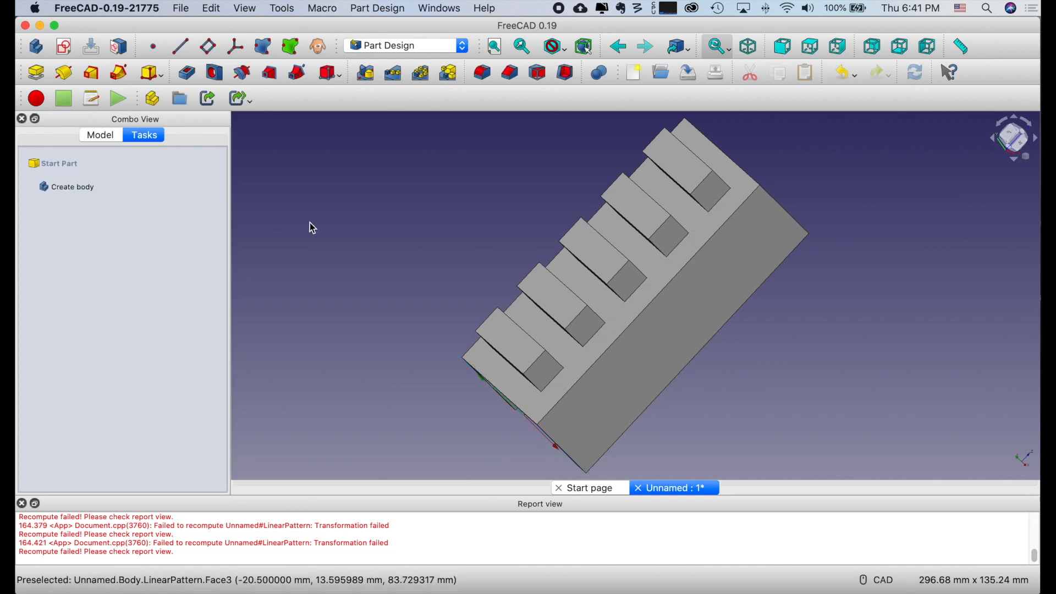
Sketch a thin horizontal rectangle across the outer face of the lowest block, extending past both its ends, and close the sketch.
middle_drag(313, 227, 413, 247)
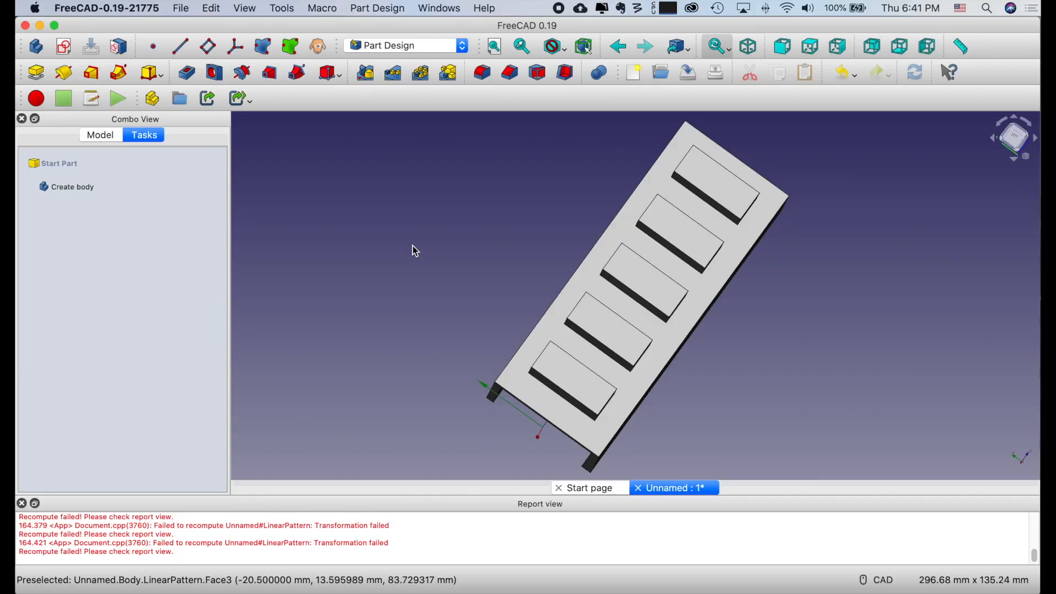
click(589, 392)
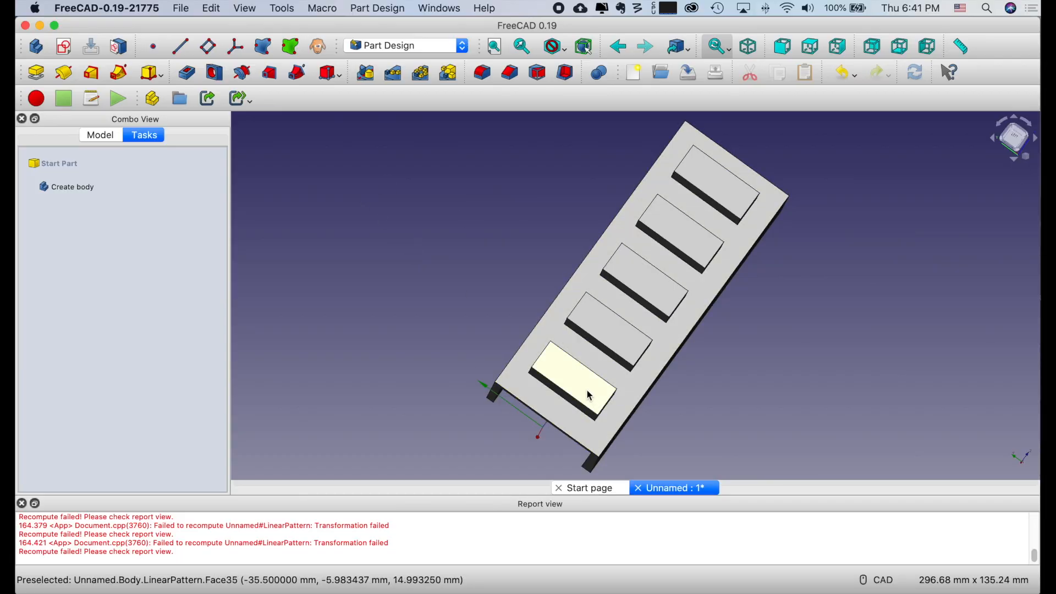
click(63, 46)
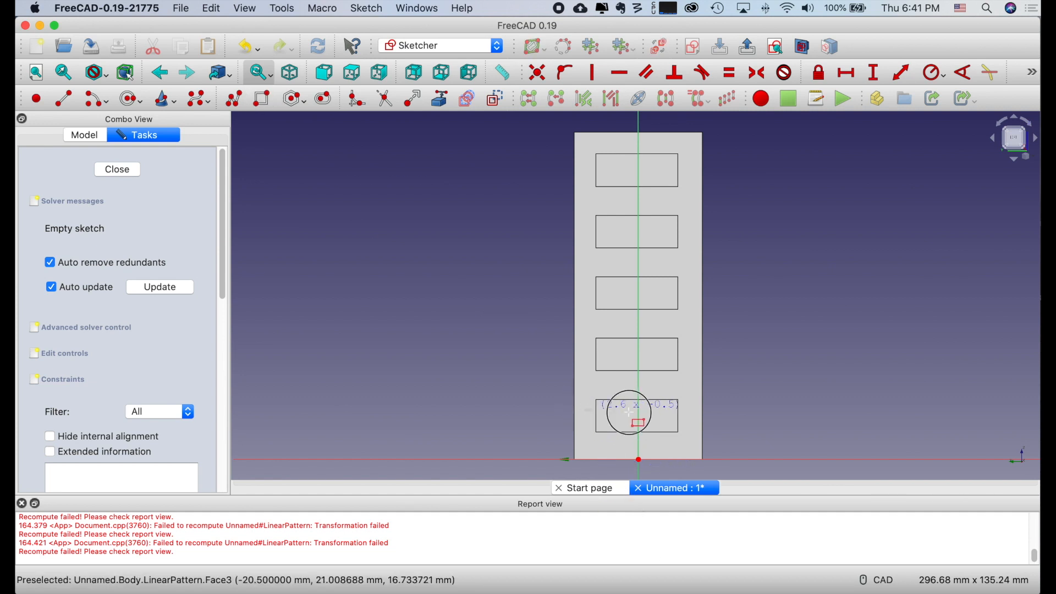
click(694, 428)
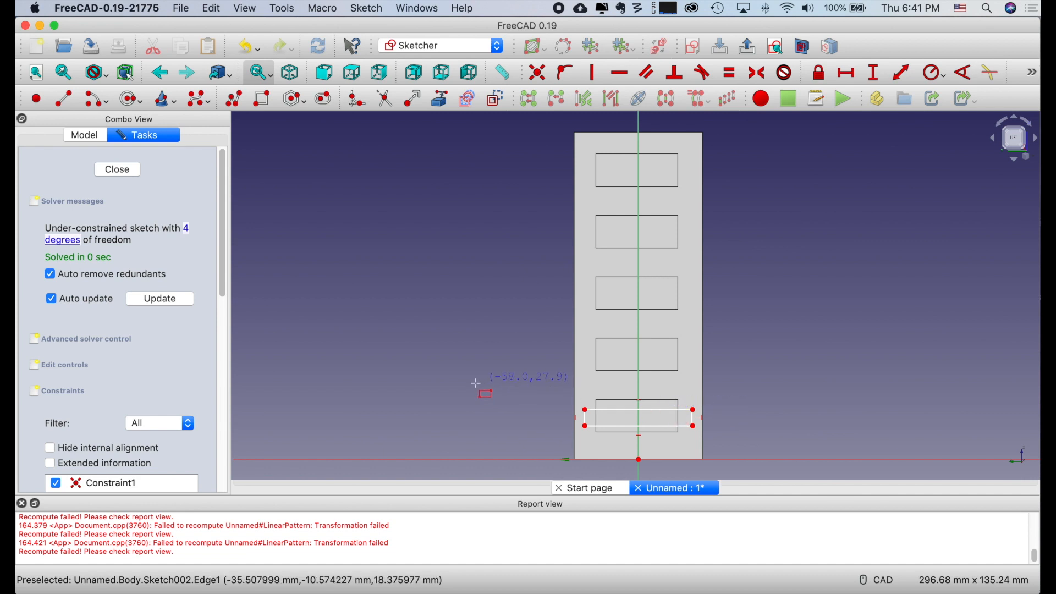
drag(605, 408, 606, 414)
drag(670, 428, 673, 430)
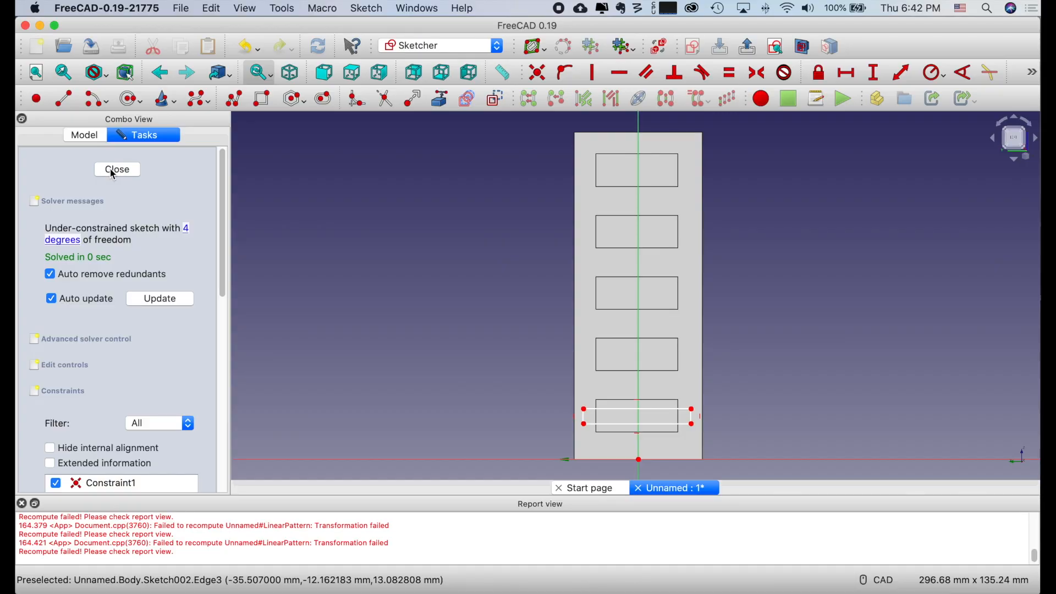
click(114, 172)
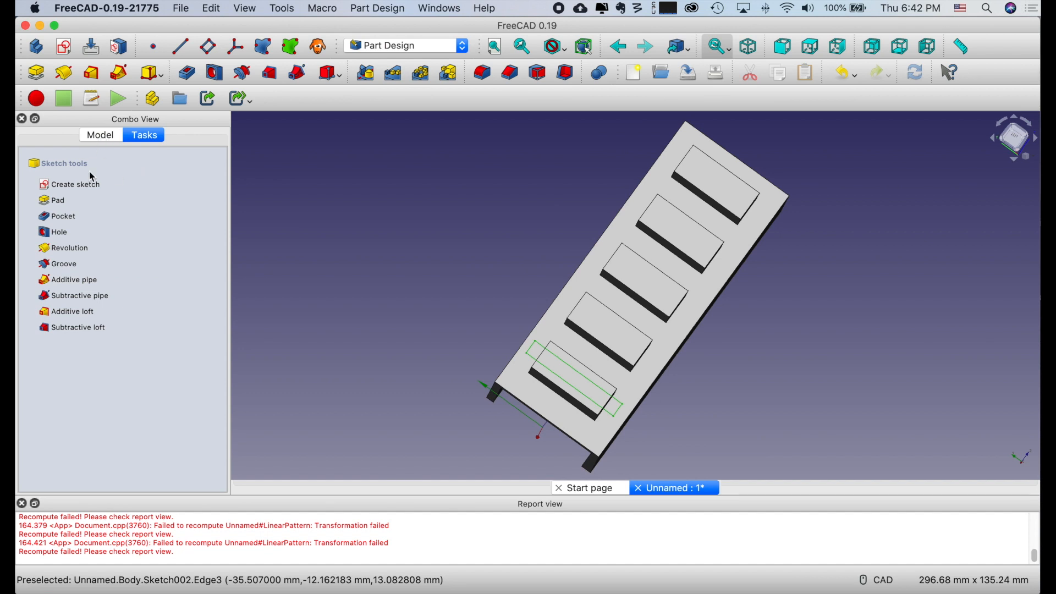
Cut the thin rectangle sketch through the lowest block as a pocket 15 mm deep.
click(62, 202)
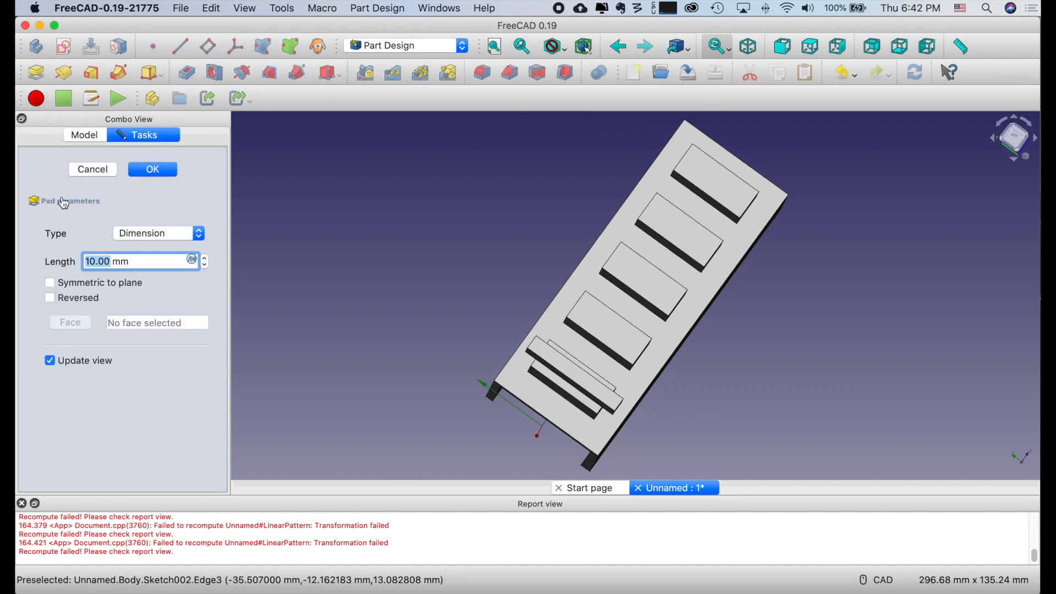
click(98, 174)
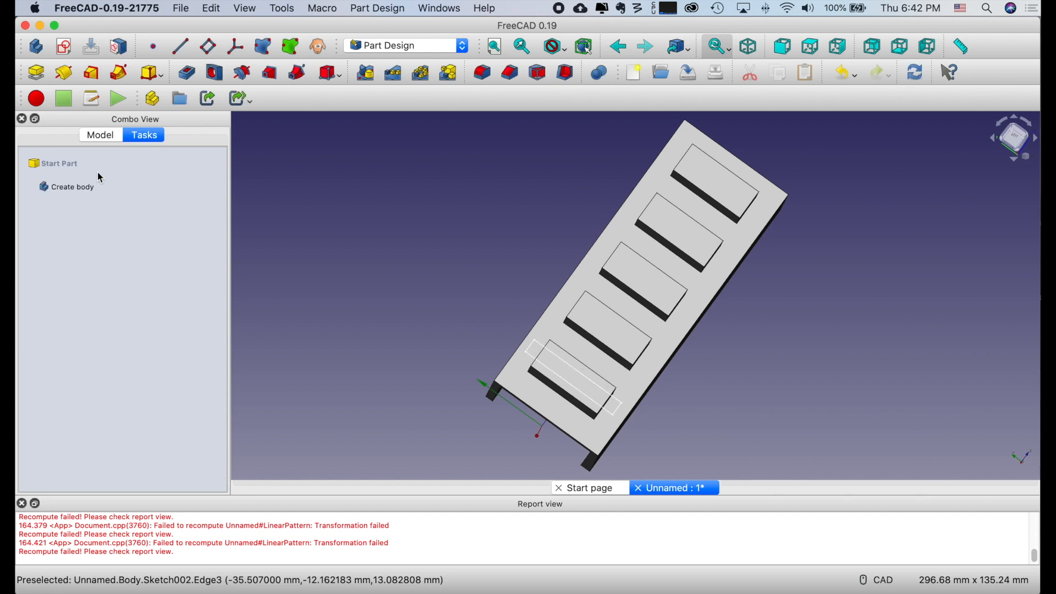
click(100, 136)
click(105, 267)
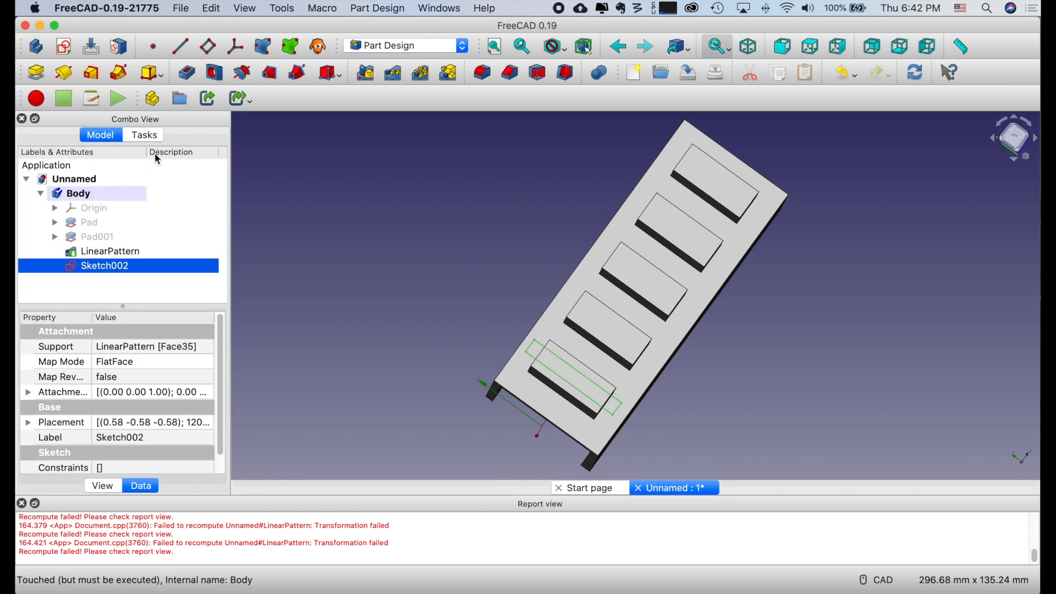
click(157, 138)
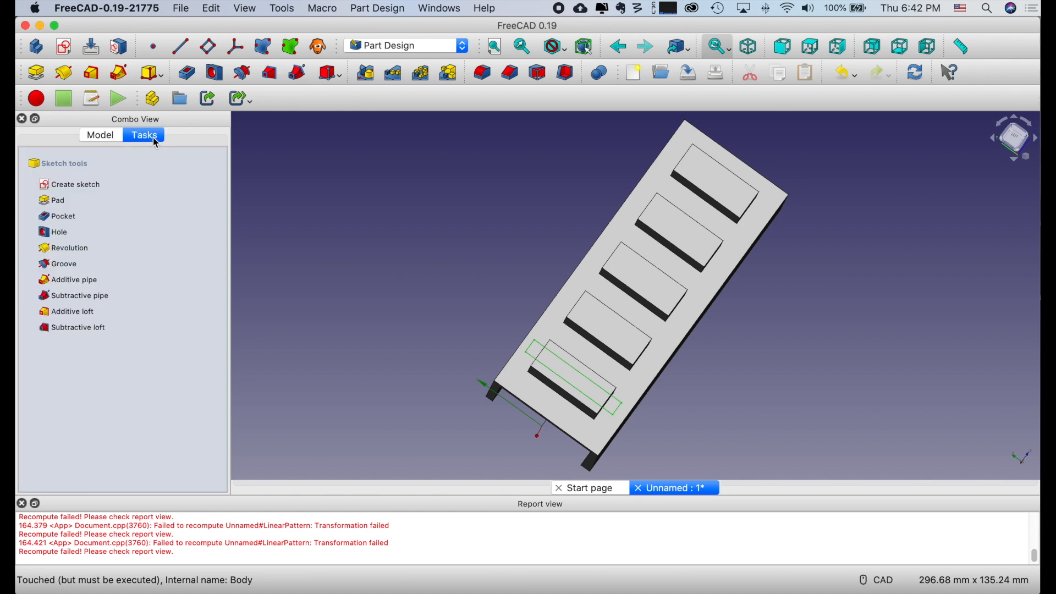
click(71, 219)
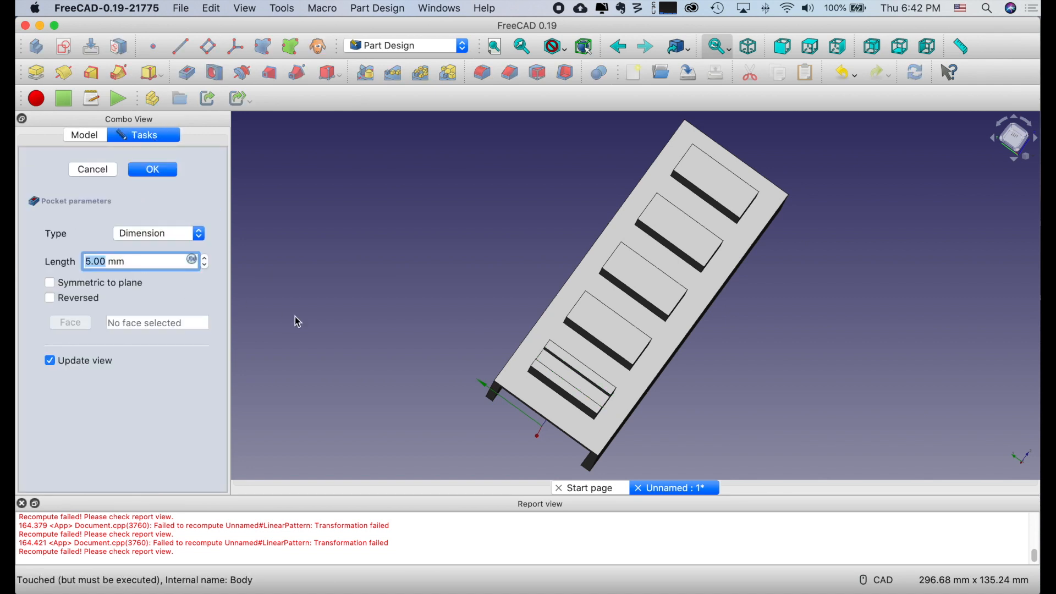
middle_drag(299, 307, 279, 293)
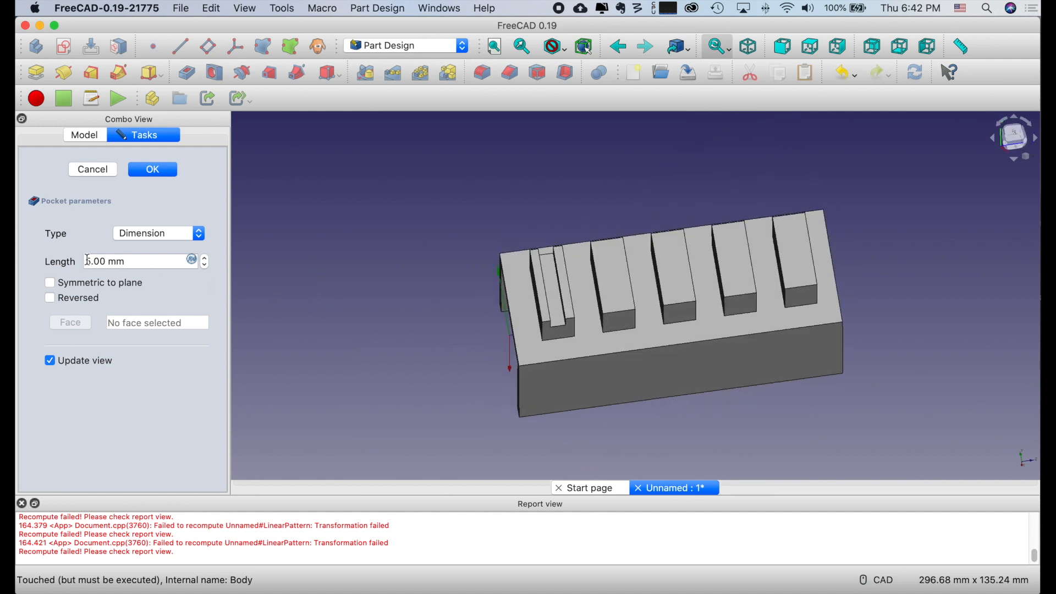
drag(91, 261, 75, 261)
text(1)
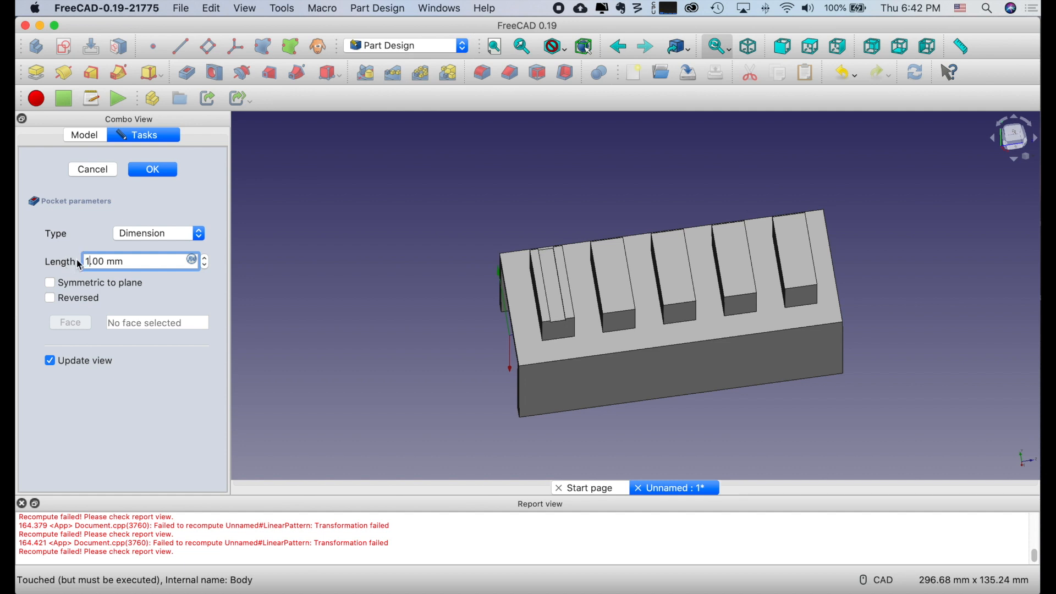
text(5)
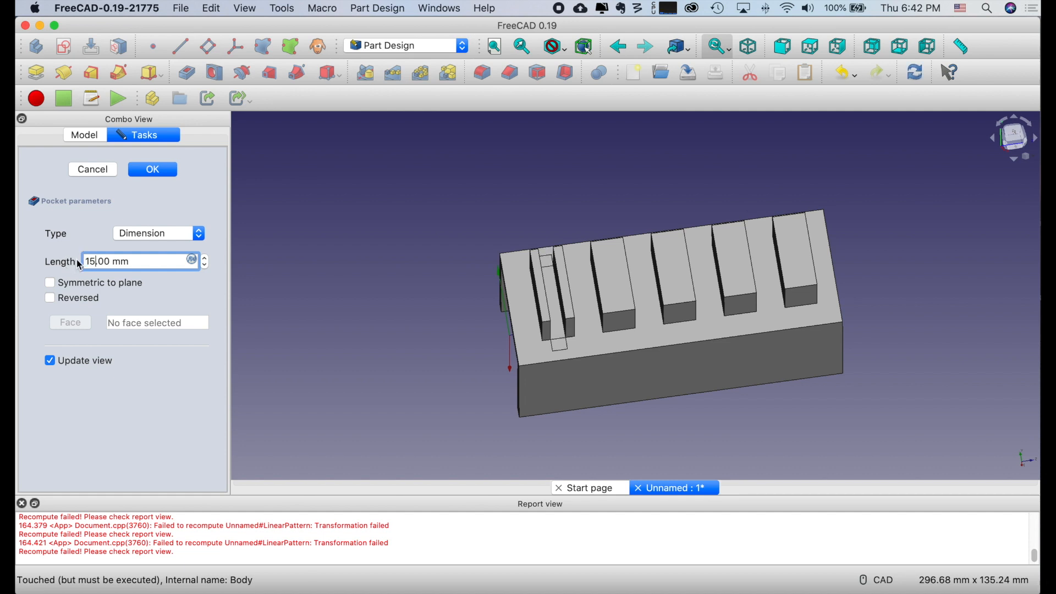
click(163, 175)
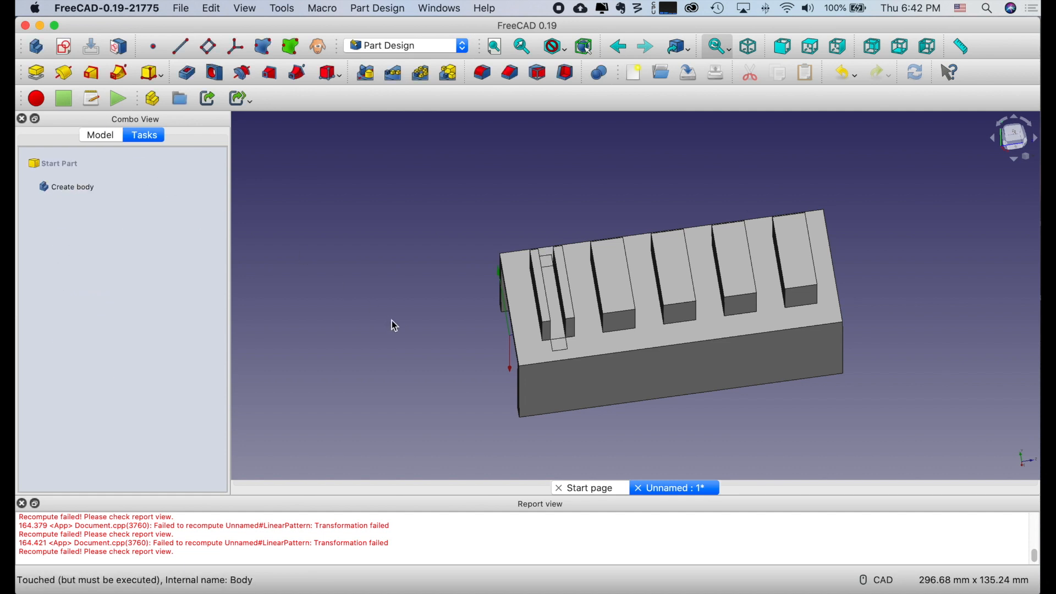
Create a linear pattern of the slot pocket along the vertical sketch axis.
middle_drag(363, 307, 368, 330)
scroll(370, 332, up, 3)
scroll(369, 332, down, 4)
scroll(370, 330, up, 1)
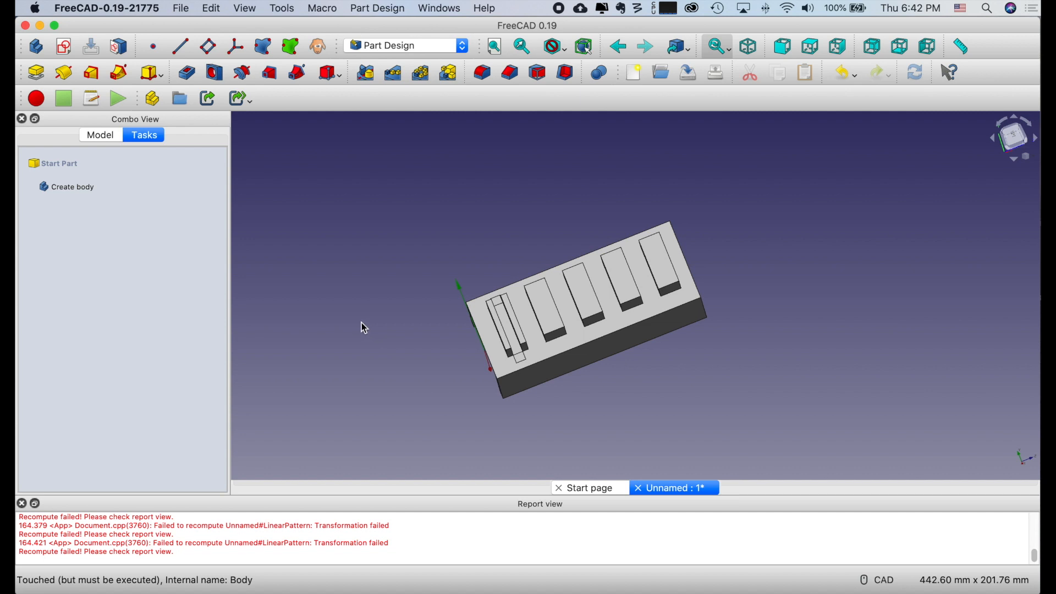
click(97, 134)
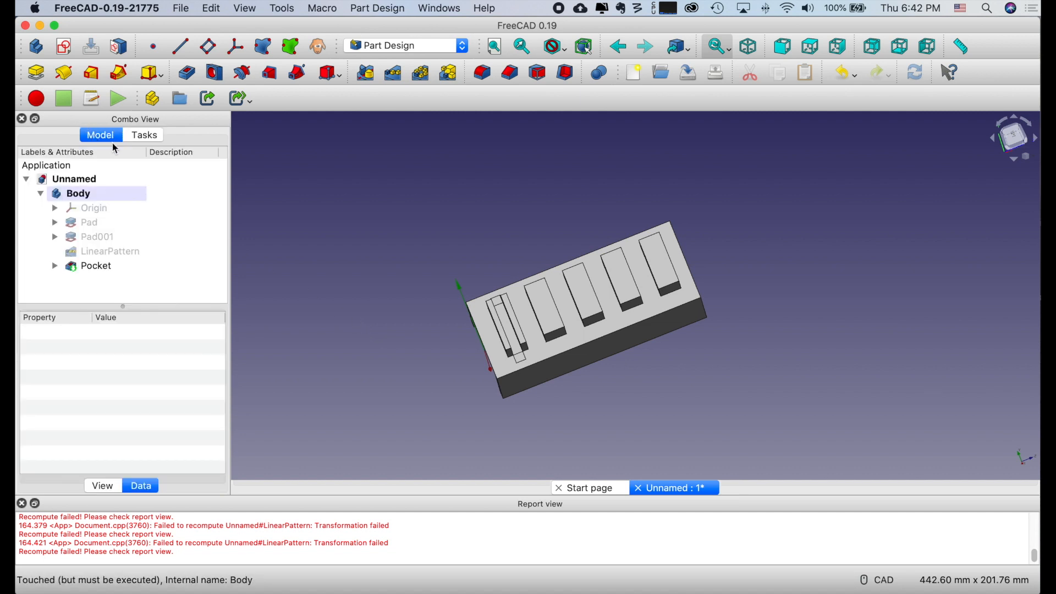
click(96, 267)
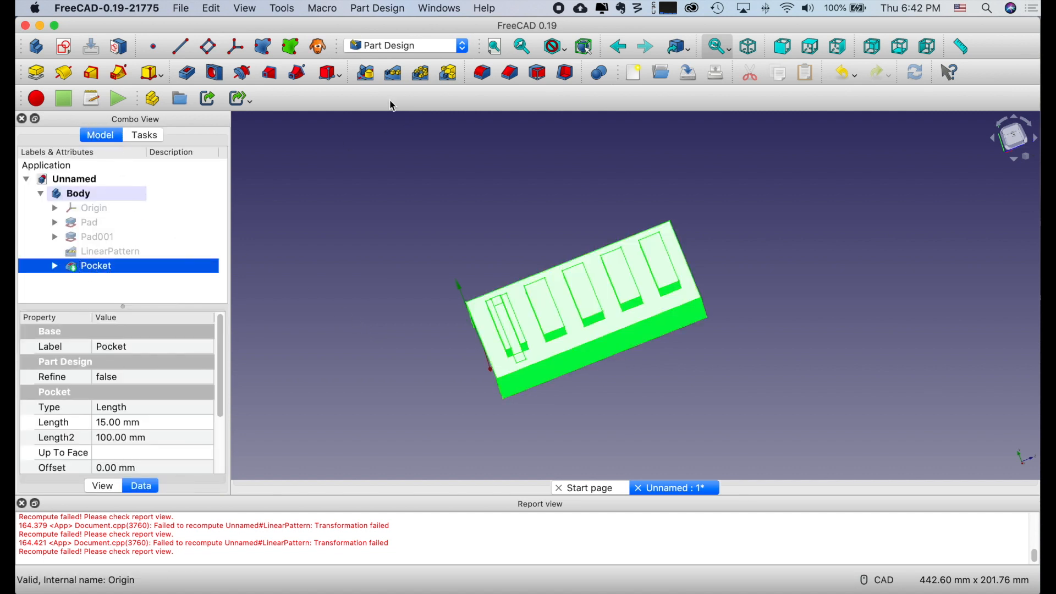
click(394, 75)
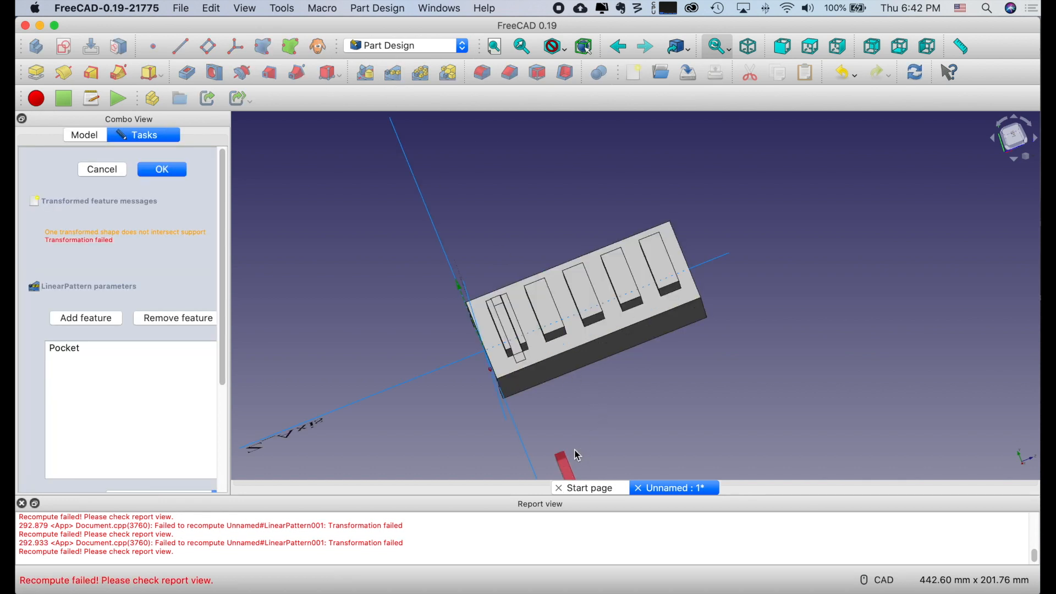
middle_drag(612, 421, 616, 379)
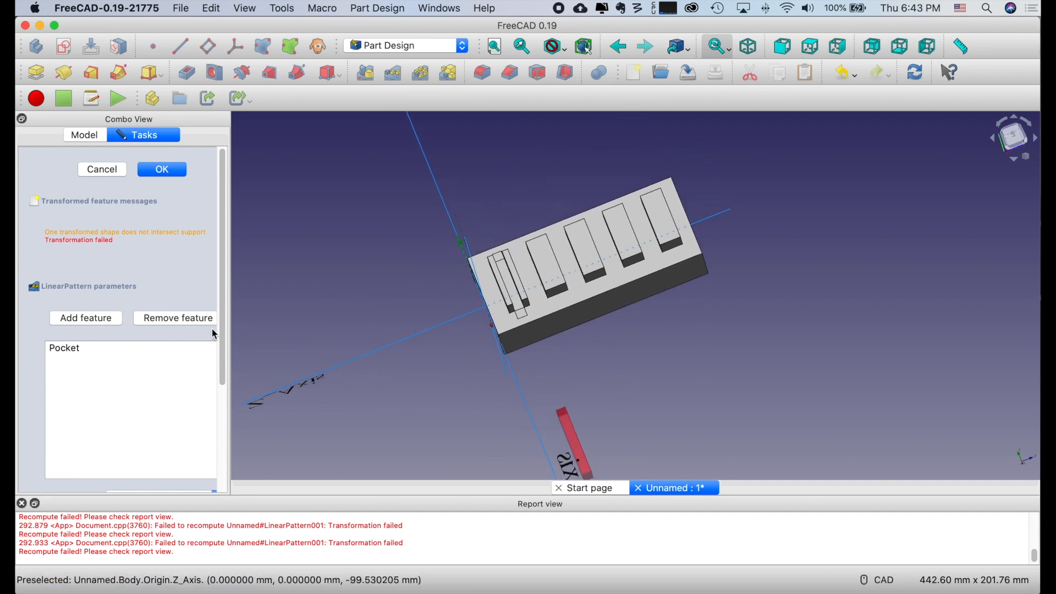
scroll(219, 329, down, 5)
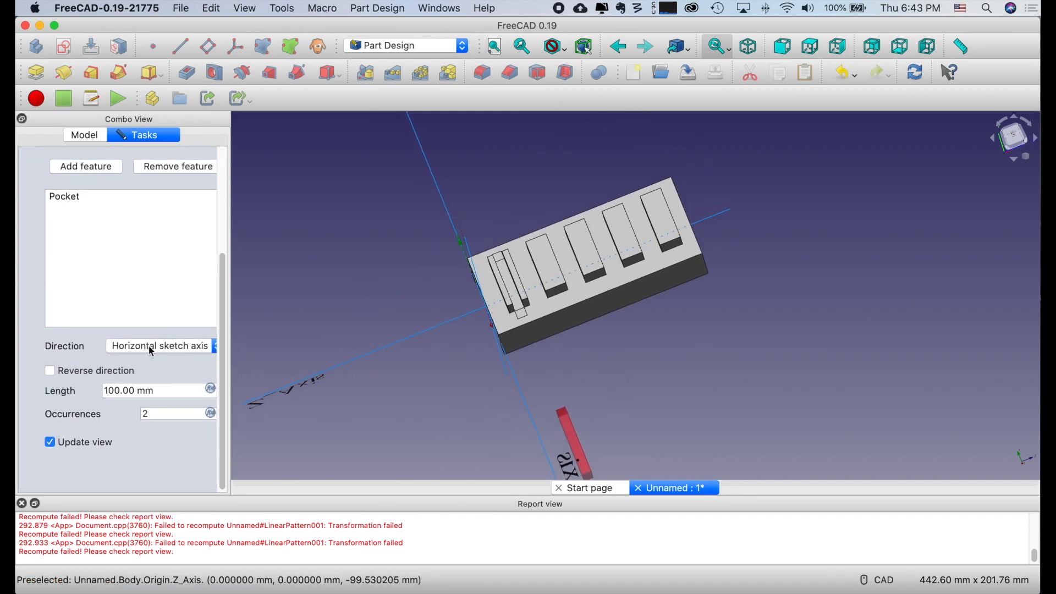
click(153, 347)
click(153, 333)
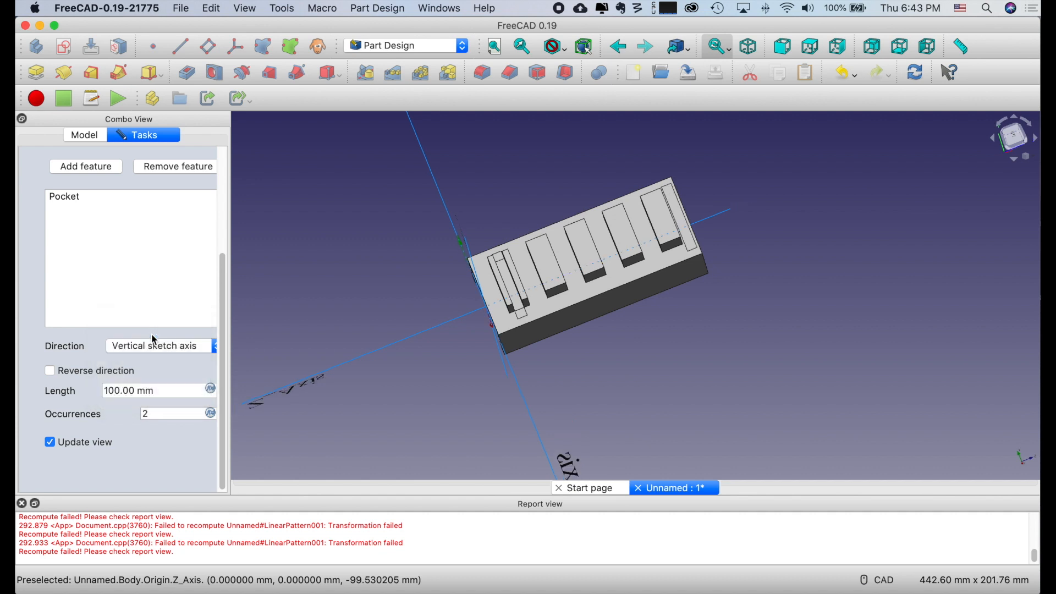
scroll(222, 337, down, 1)
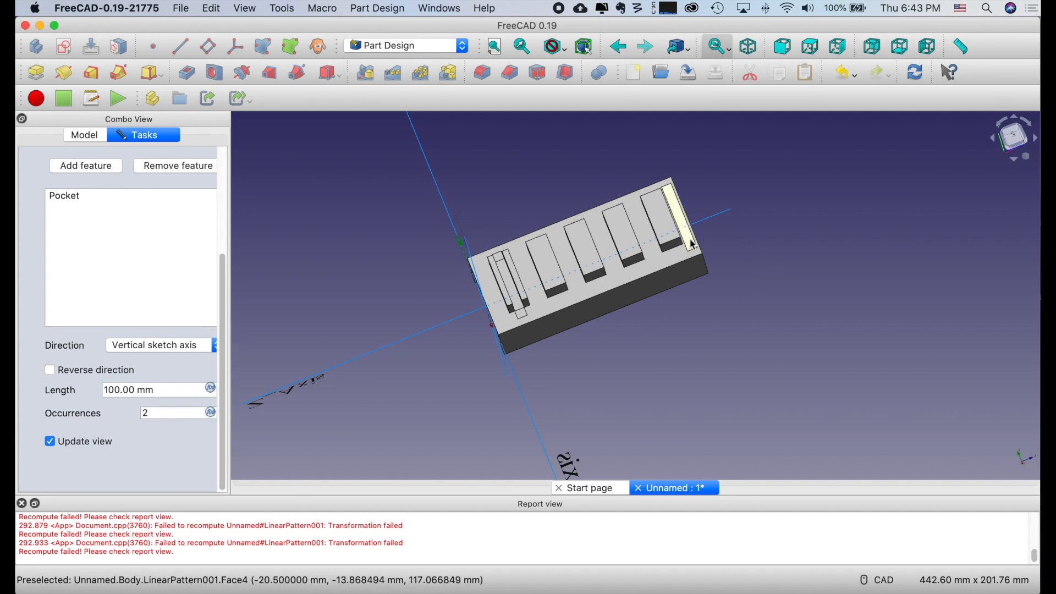
Set the slot pattern's length to 90 mm with 5 occurrences and apply it.
drag(136, 388, 70, 393)
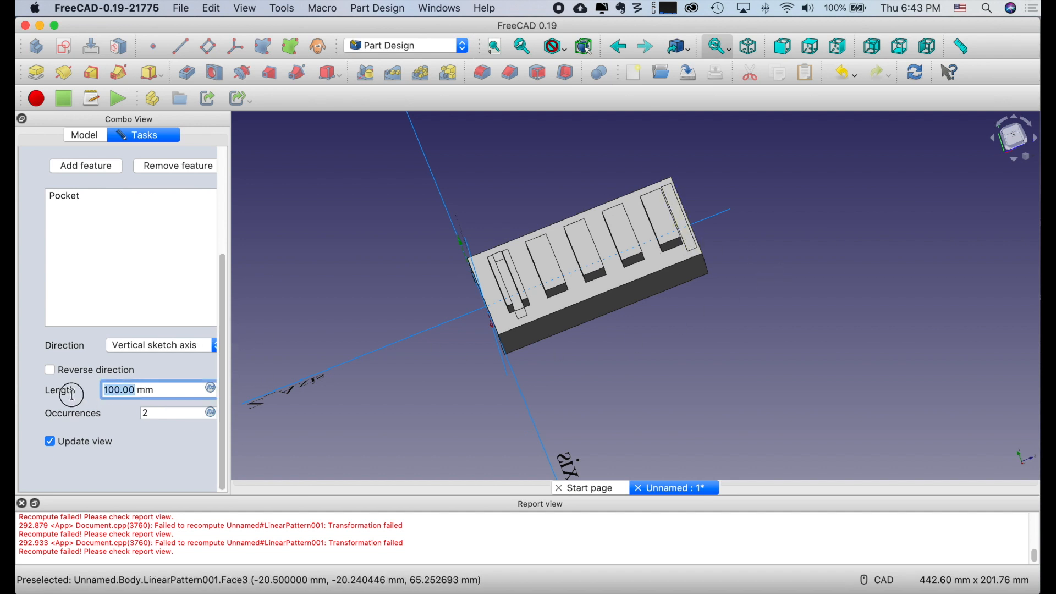
text(90)
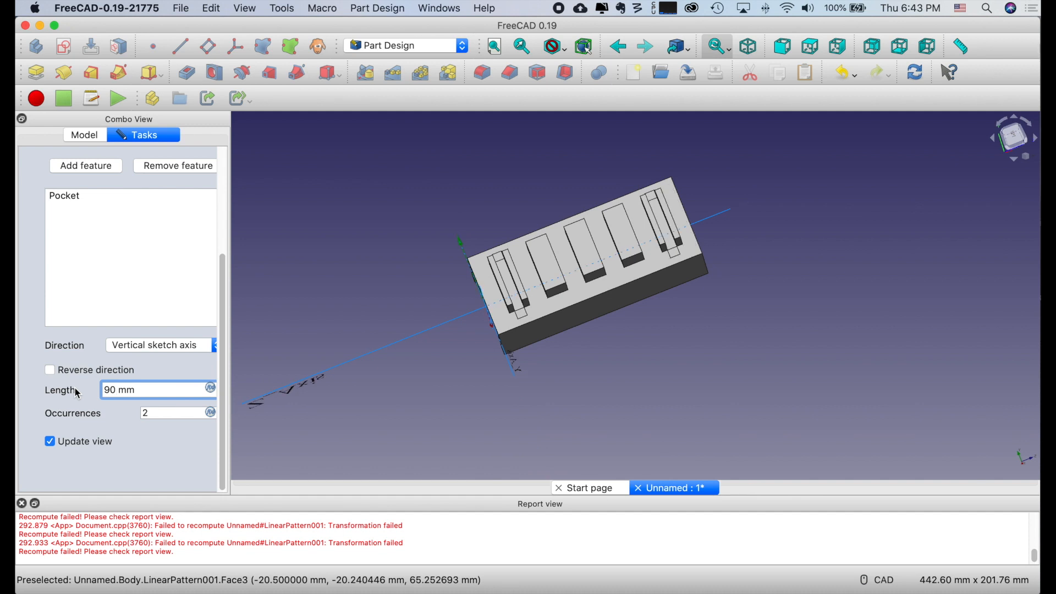
key(Tab)
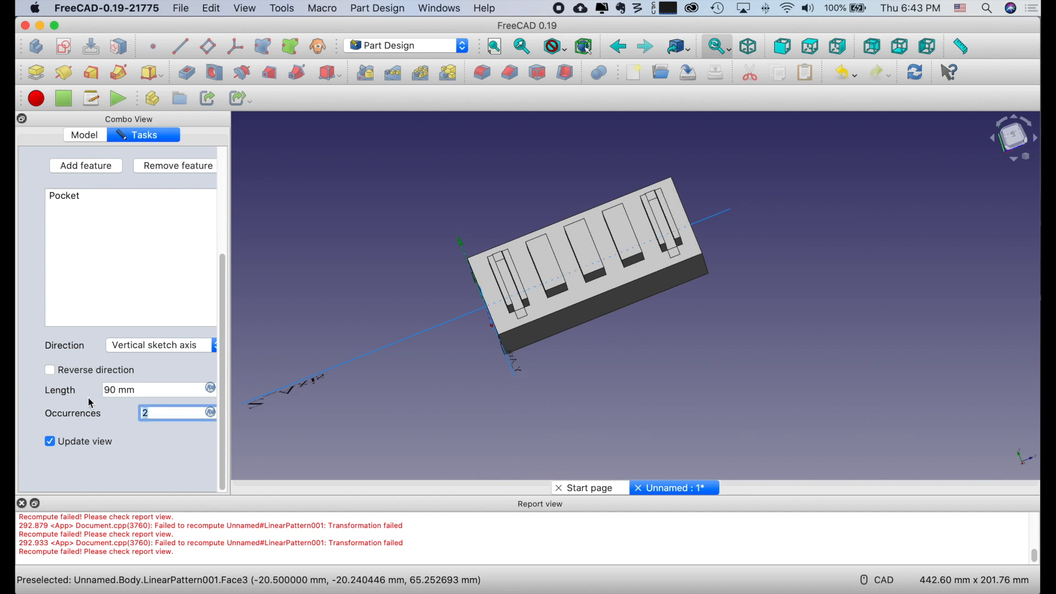
text(5)
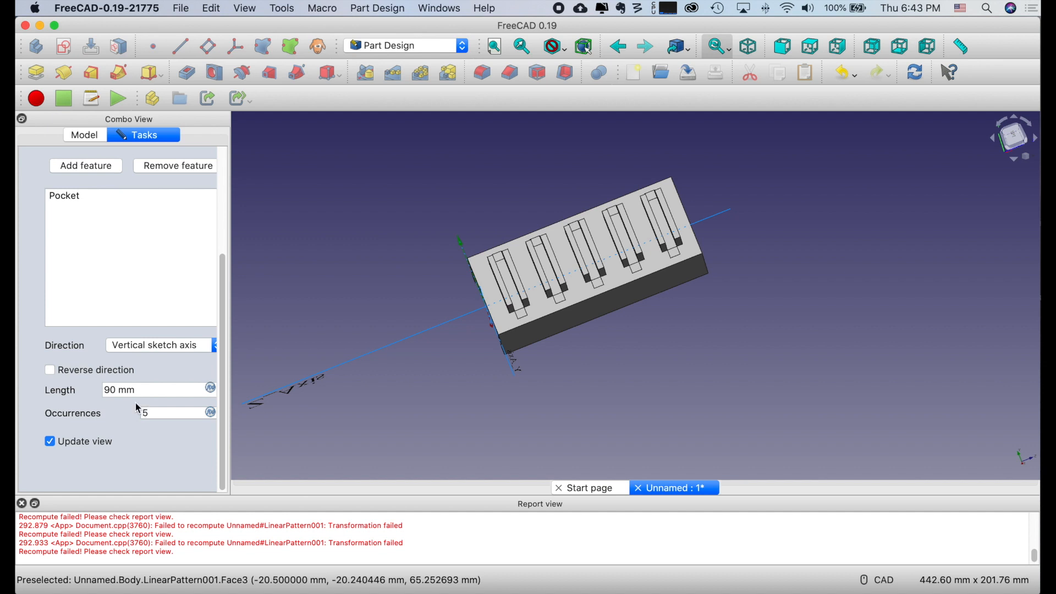
middle_drag(297, 328, 441, 368)
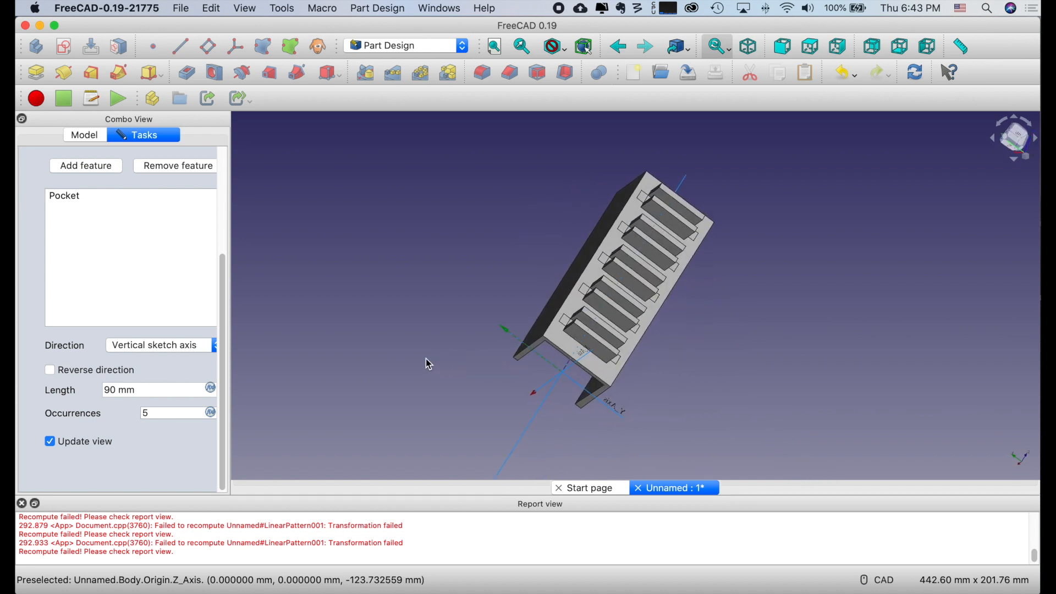
drag(222, 280, 229, 136)
click(165, 169)
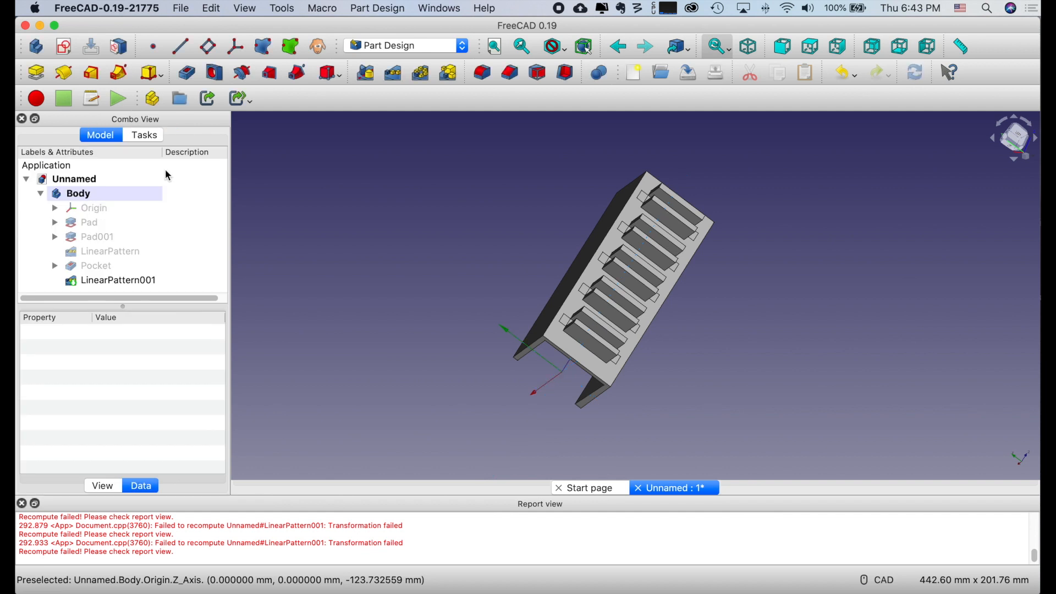
mouse_move(417, 284)
middle_down()
mouse_move(346, 264)
mouse_move(379, 289)
mouse_move(386, 281)
mouse_move(365, 226)
mouse_move(370, 269)
mouse_move(425, 291)
middle_up()
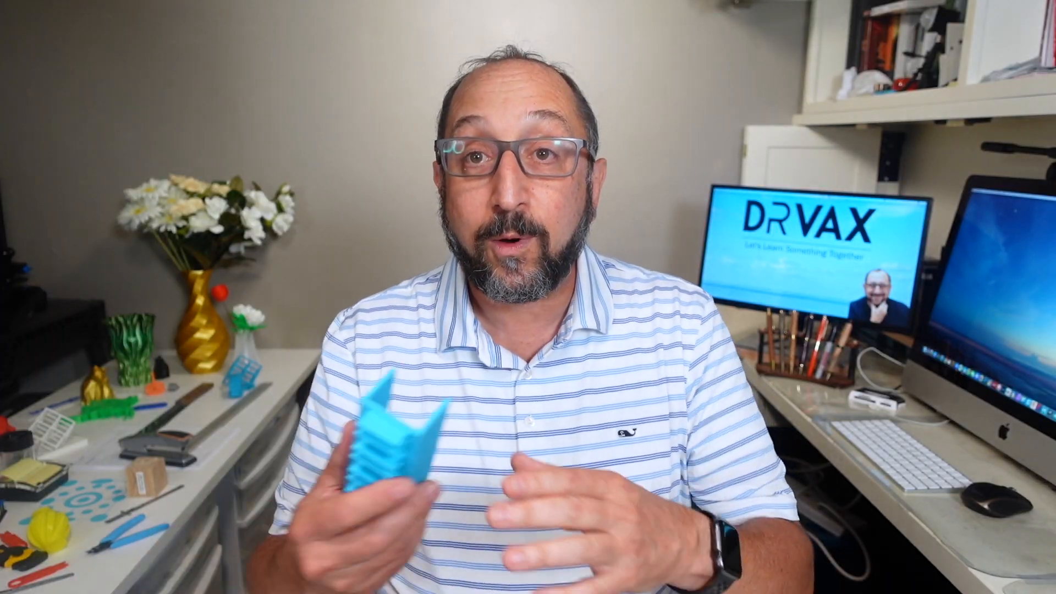